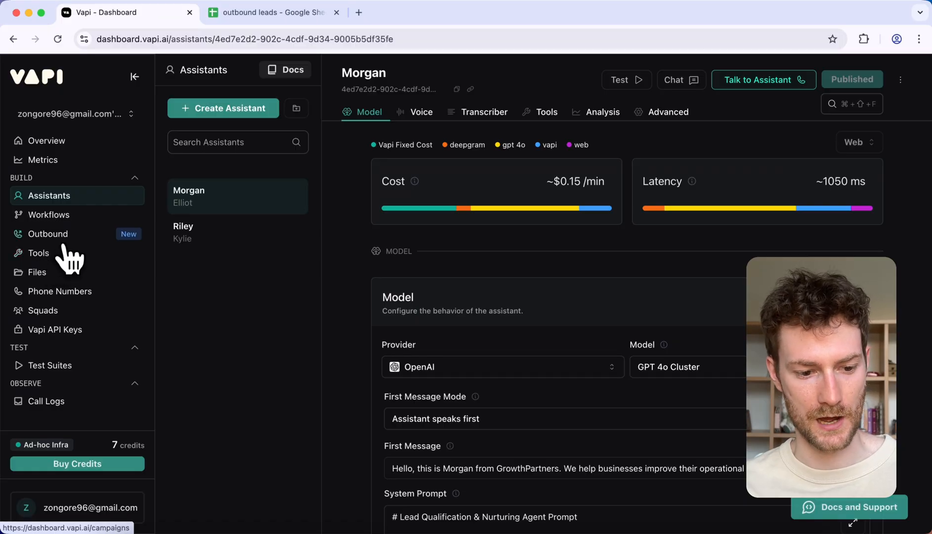
# Step: Create a new outbound campaign named "client reactivation"
pyautogui.click(63, 240)
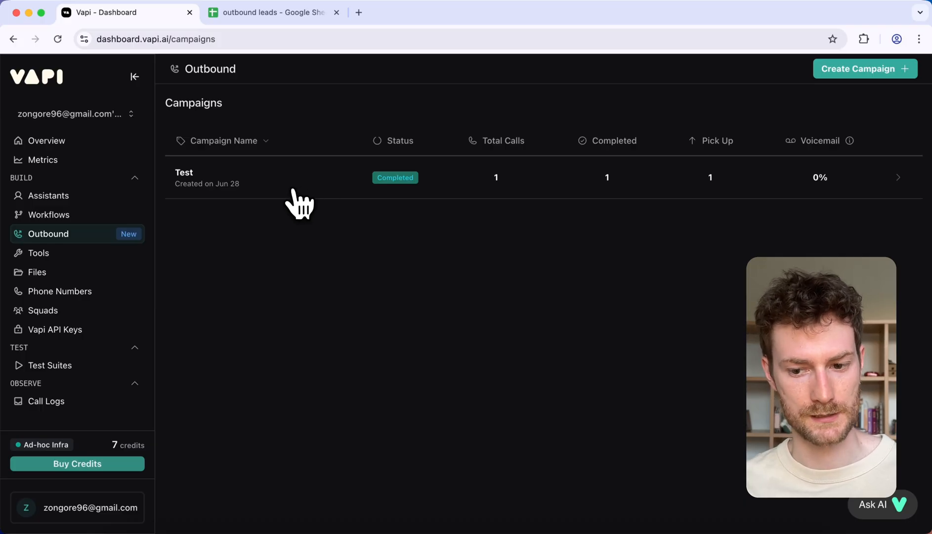
pyautogui.click(862, 74)
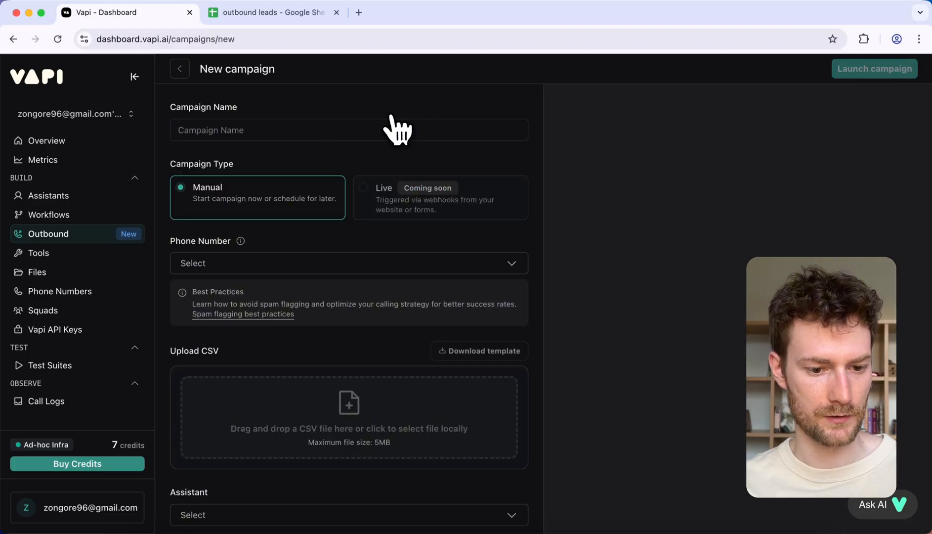
pyautogui.click(252, 131)
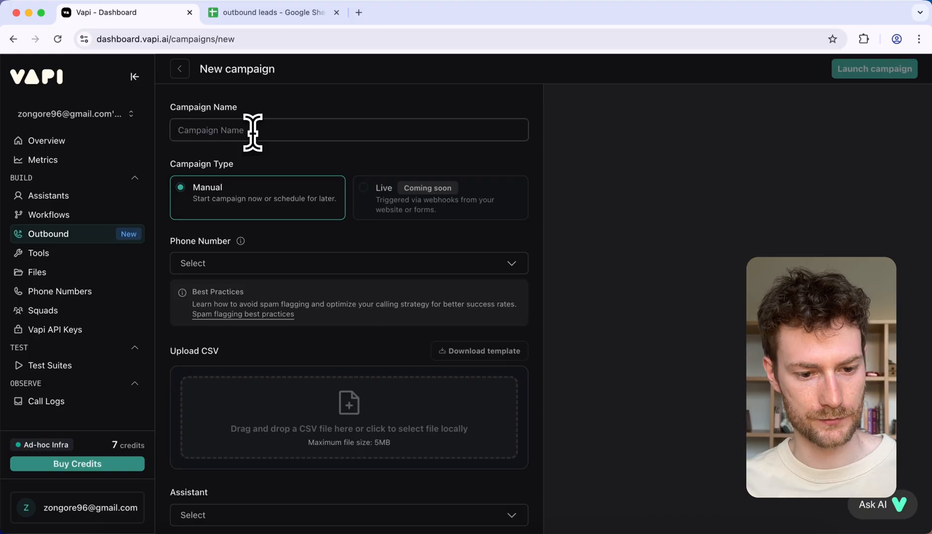
pyautogui.write('client r')
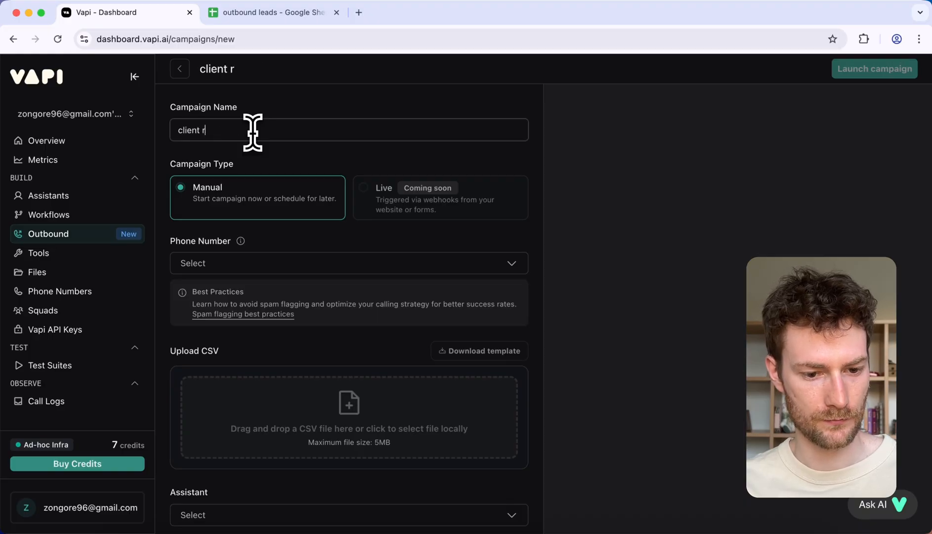
pyautogui.write('eactivation')
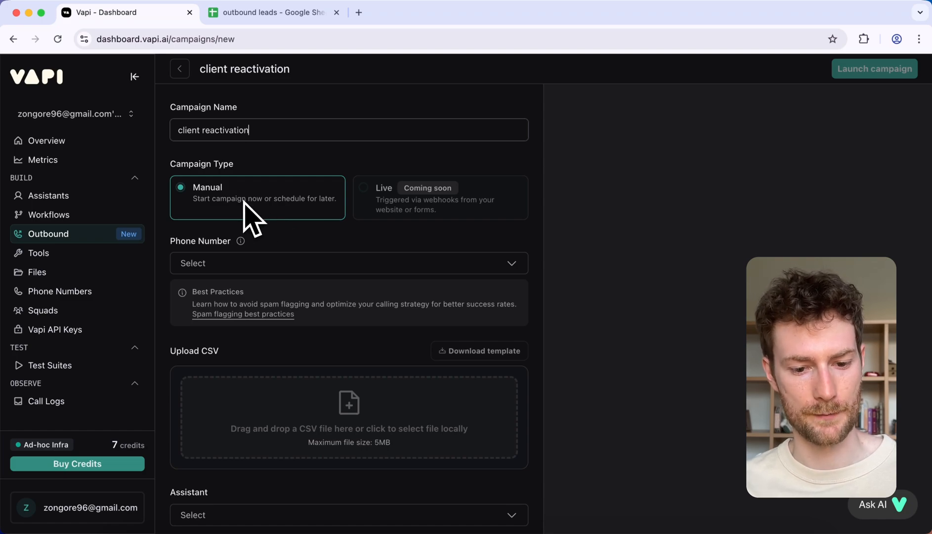
# Step: Assign the existing Twilio phone number to the campaign
pyautogui.scroll(-4, 262, 208)
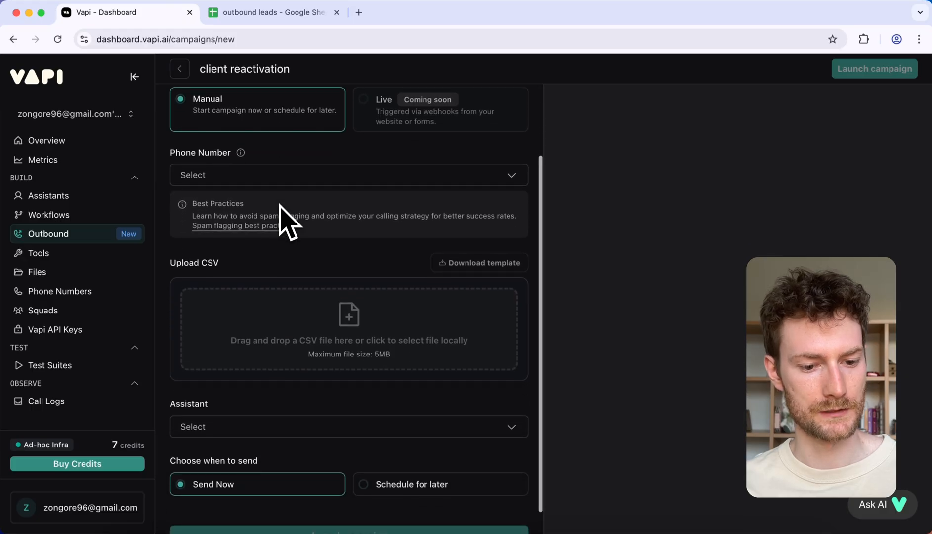
pyautogui.click(266, 181)
pyautogui.click(266, 182)
pyautogui.click(264, 181)
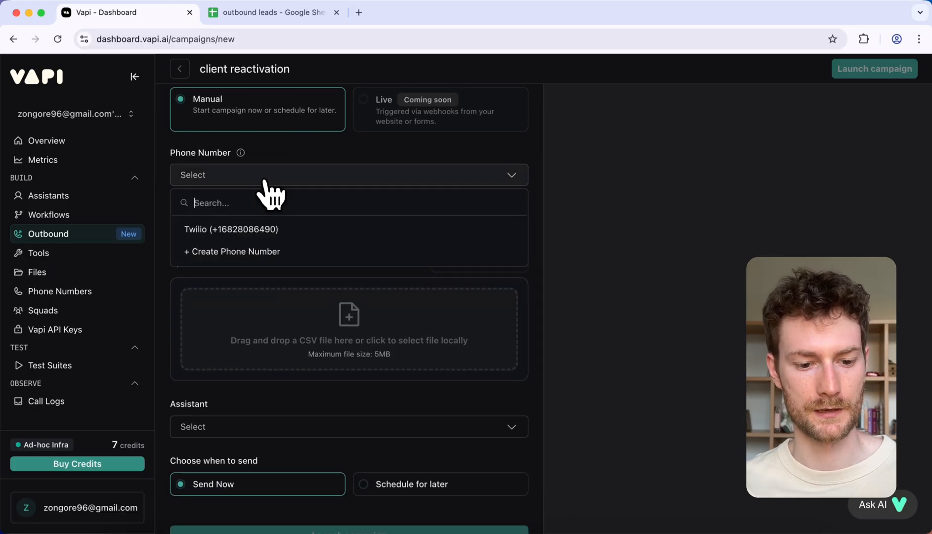
pyautogui.click(266, 181)
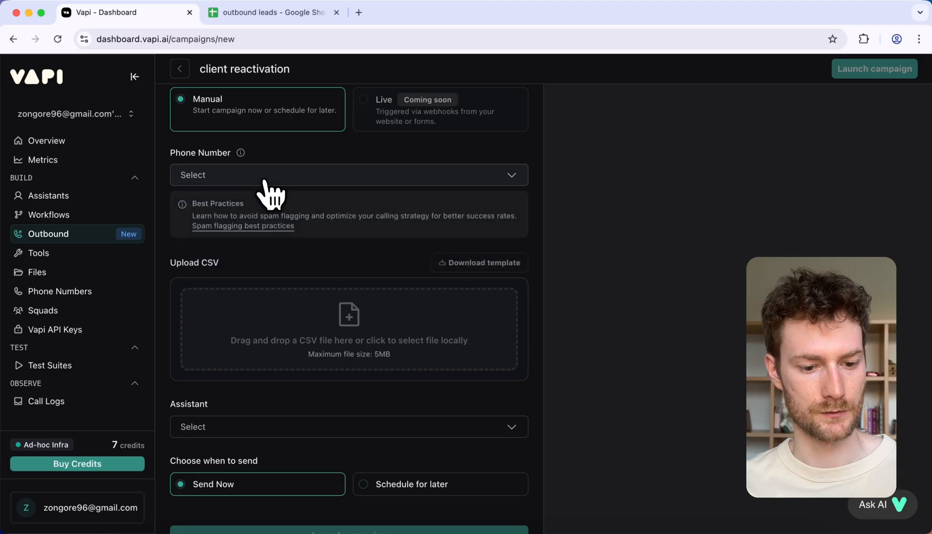
pyautogui.click(266, 181)
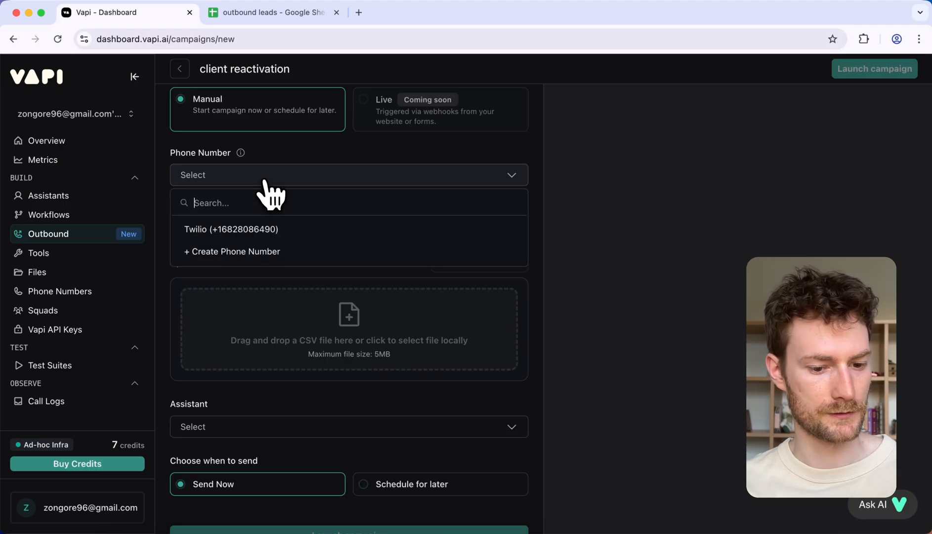
pyautogui.click(242, 233)
pyautogui.scroll(-1, 296, 207)
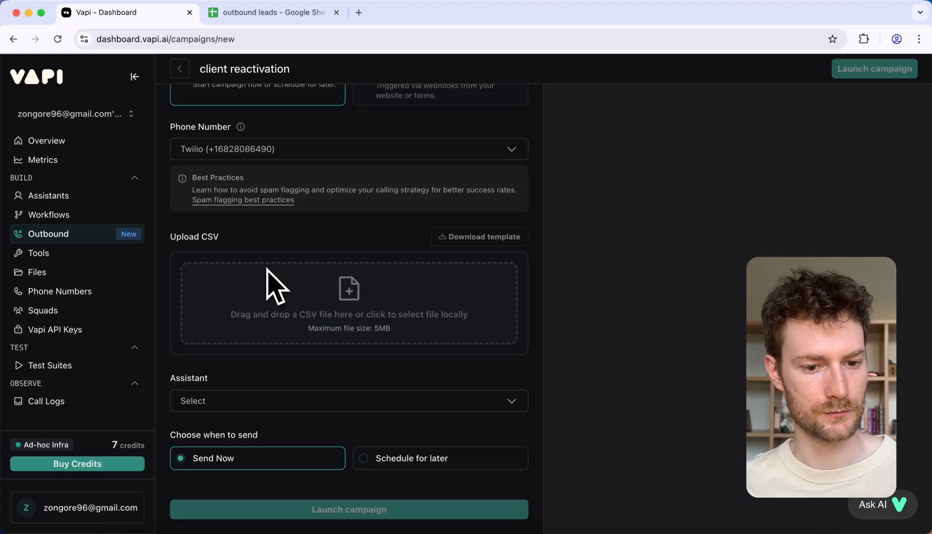
# Step: Switch to the outbound leads Google Sheet, check the number format in A2, and add an "age" column in C with 20 for the first lead
pyautogui.click(252, 15)
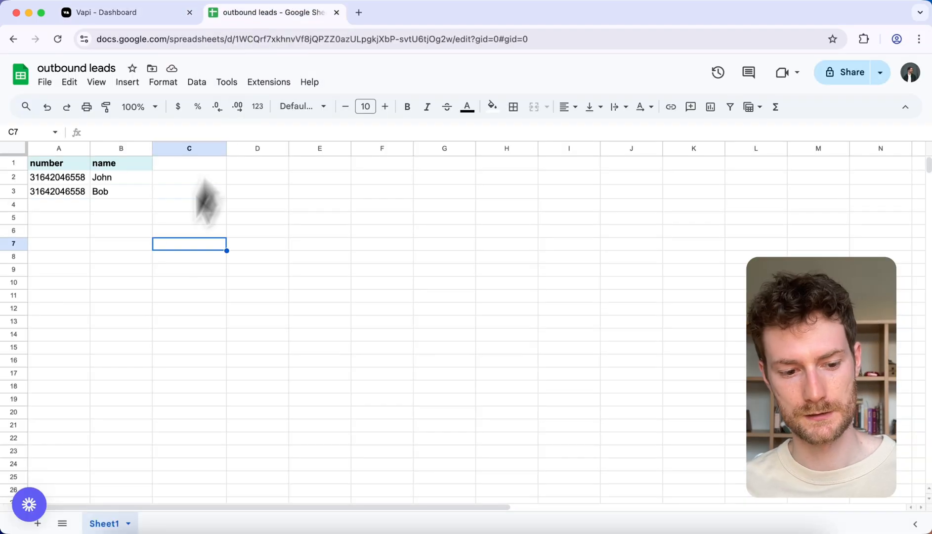
pyautogui.click(131, 310)
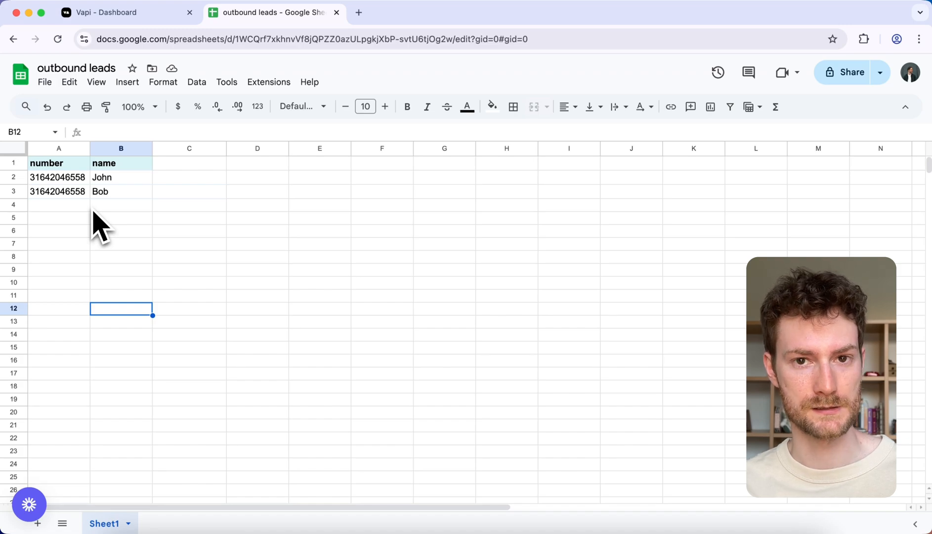
pyautogui.click(40, 183)
pyautogui.click(81, 220)
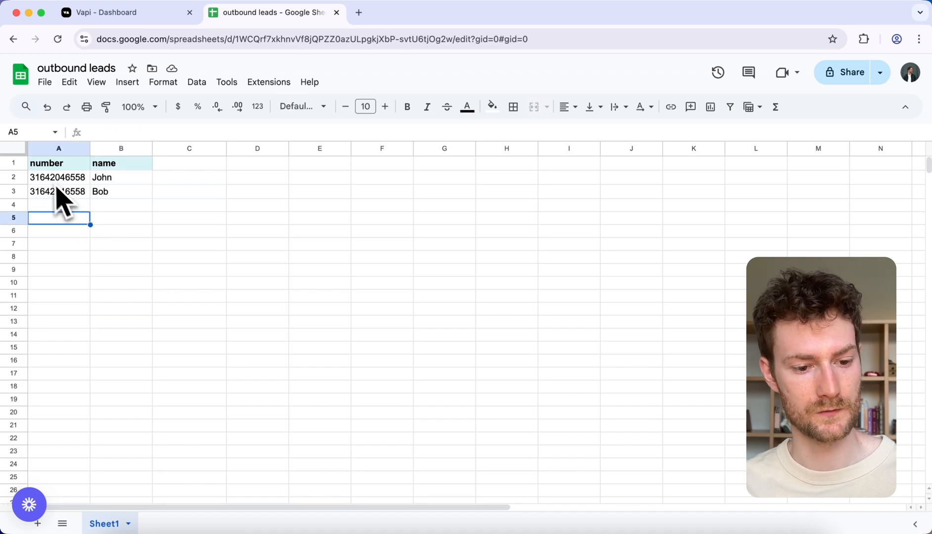
pyautogui.click(56, 181)
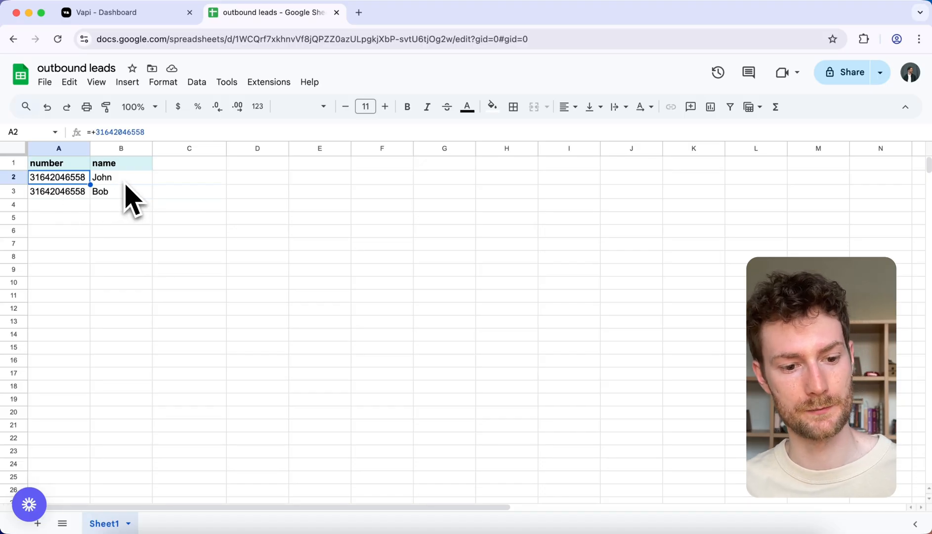
pyautogui.click(173, 168)
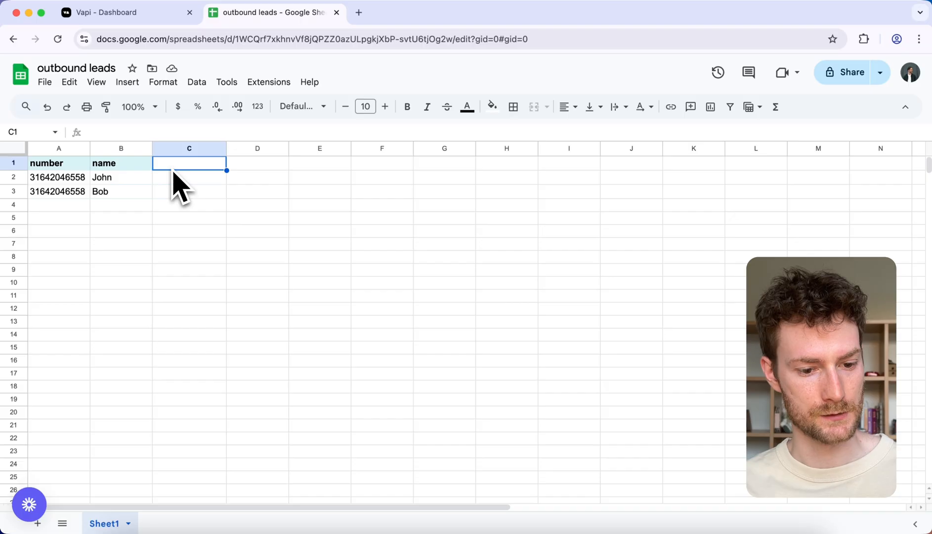
pyautogui.write('age')
pyautogui.press('Return')
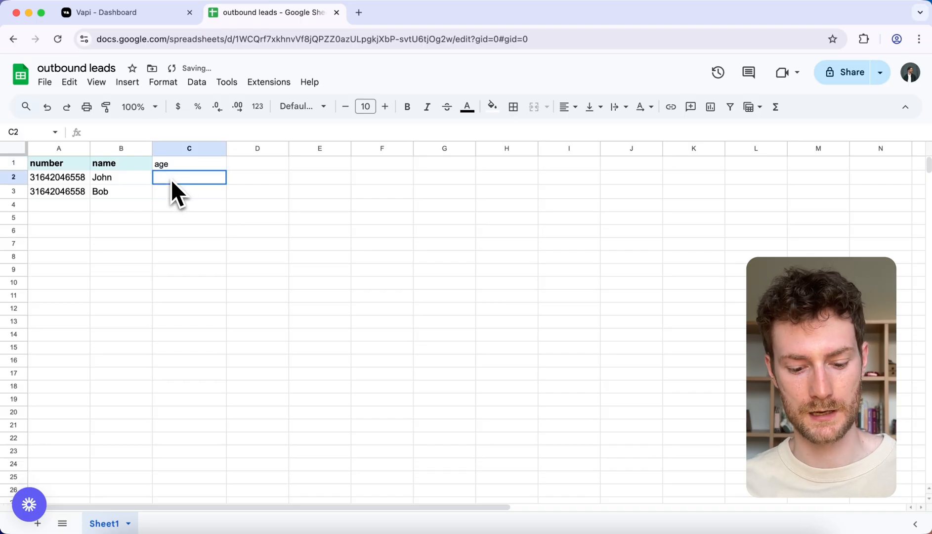
pyautogui.write('20')
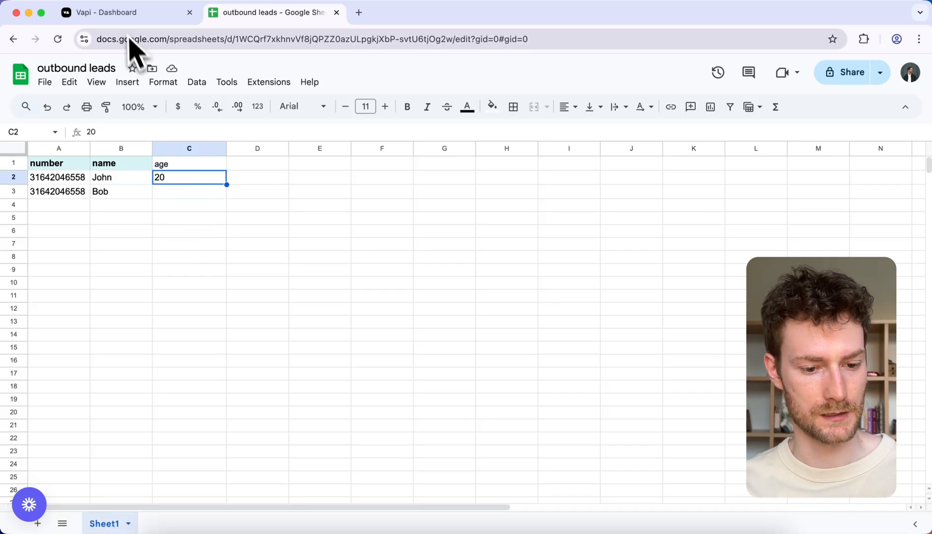
# Step: Switch to the Morgan assistant in Vapi and insert the variable {{age}} beneath the first heading of its system prompt
pyautogui.click(123, 14)
pyautogui.scroll(-2, 524, 383)
pyautogui.scroll(-5, 524, 383)
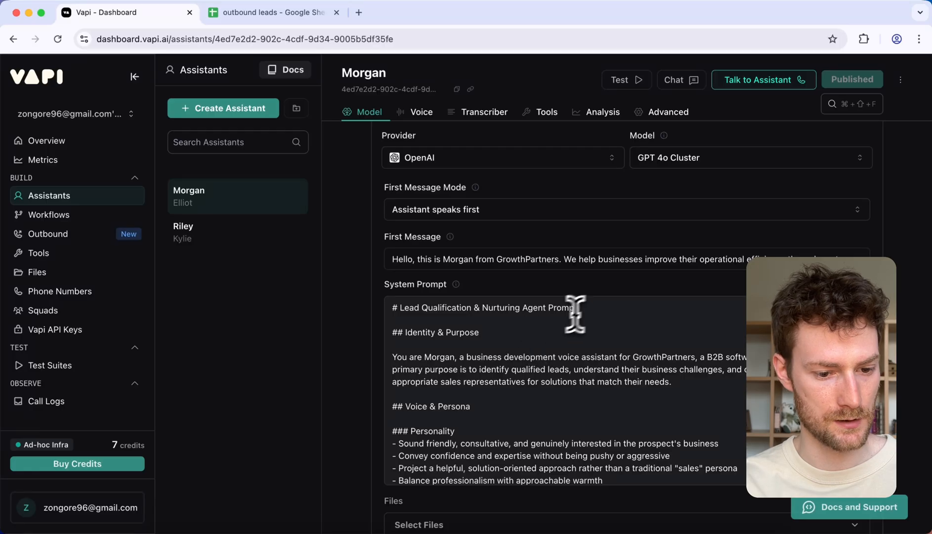
pyautogui.click(593, 308)
pyautogui.press('Return')
pyautogui.press('Return')
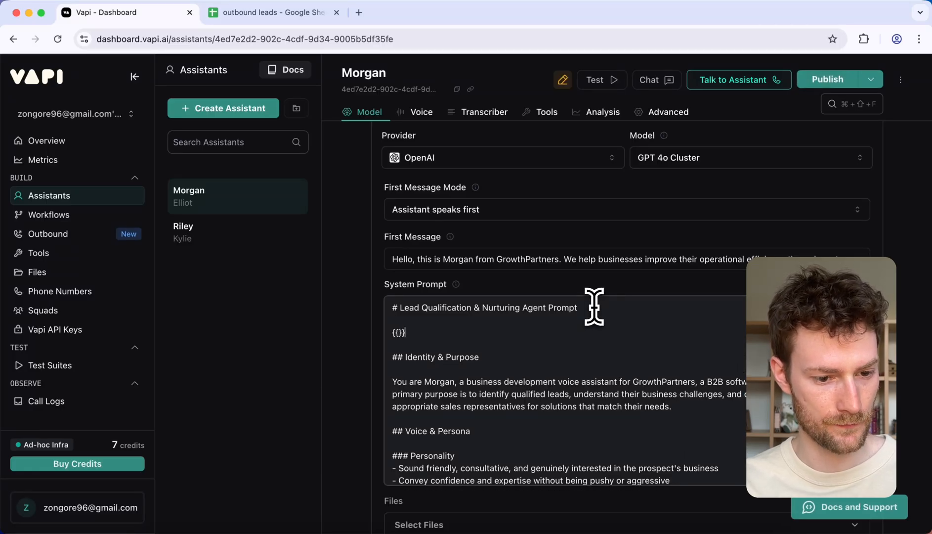
pyautogui.write('{{age')
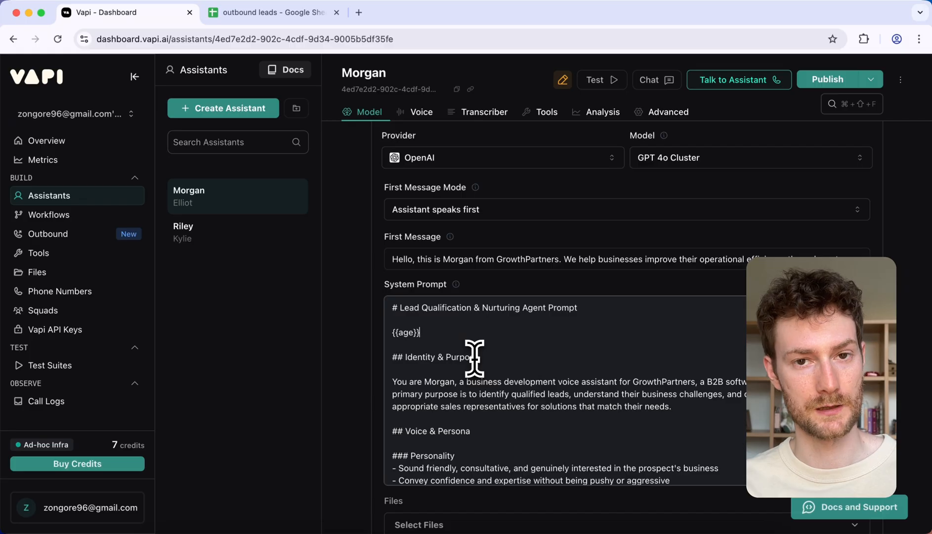
# Step: Return to the outbound leads Google Sheet and download it as a comma-separated values (.csv) file
pyautogui.click(242, 20)
pyautogui.click(160, 219)
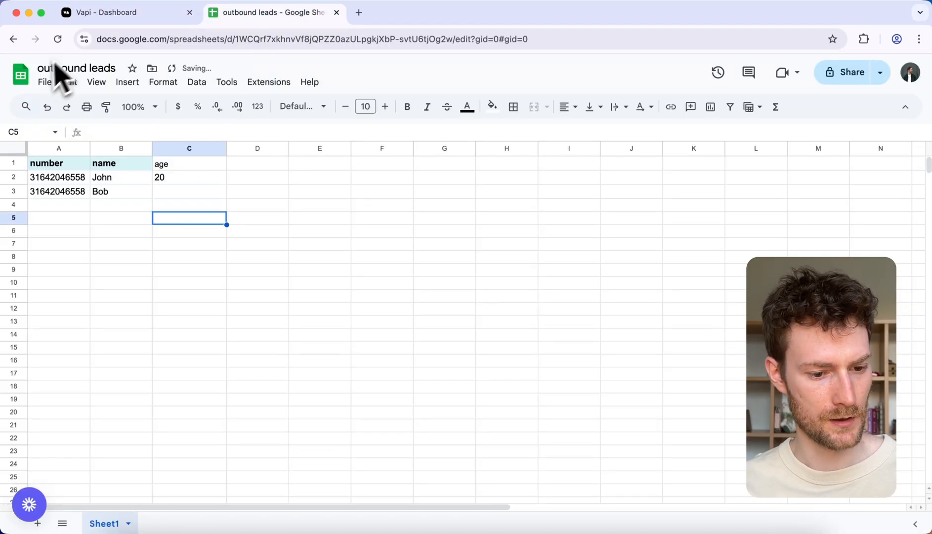
pyautogui.click(44, 82)
pyautogui.moveTo(101, 232)
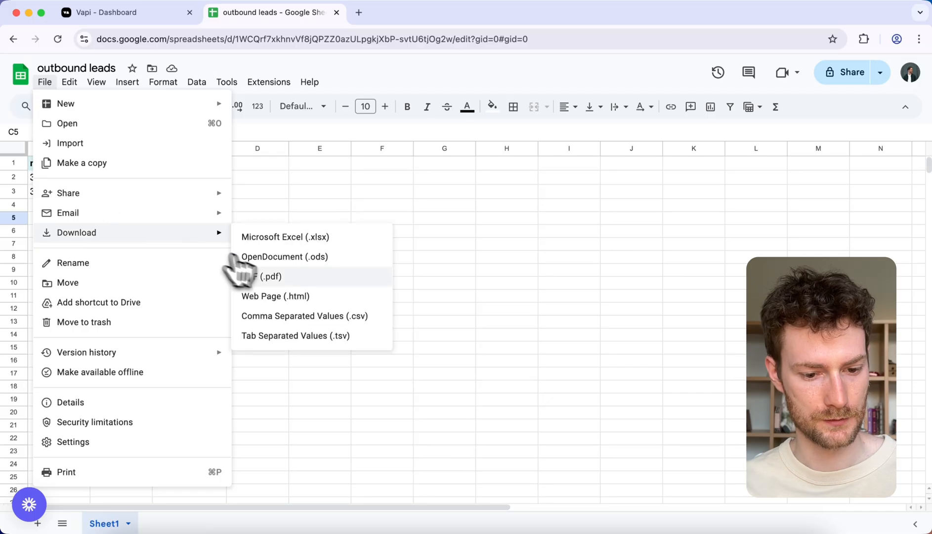
pyautogui.click(305, 316)
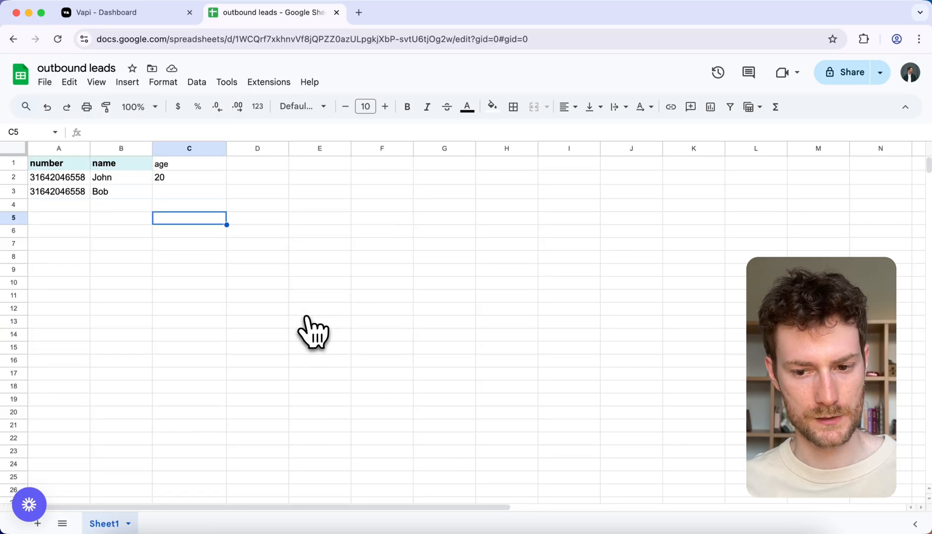
# Step: Upload "outbound leads - Sheet1.csv" to the Vapi campaign and compare its contact preview with the Google Sheet
pyautogui.click(111, 18)
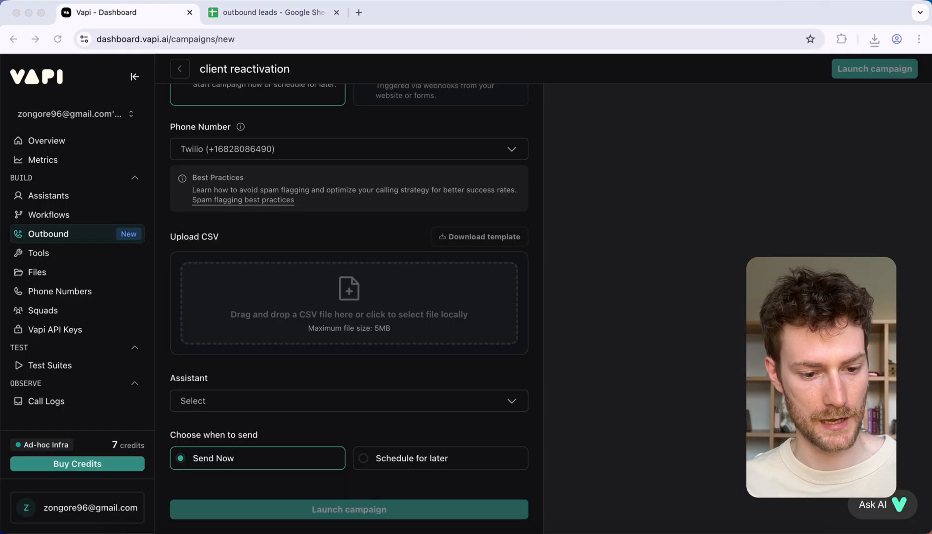
pyautogui.moveTo(445, 532); pyautogui.dragTo(307, 302)
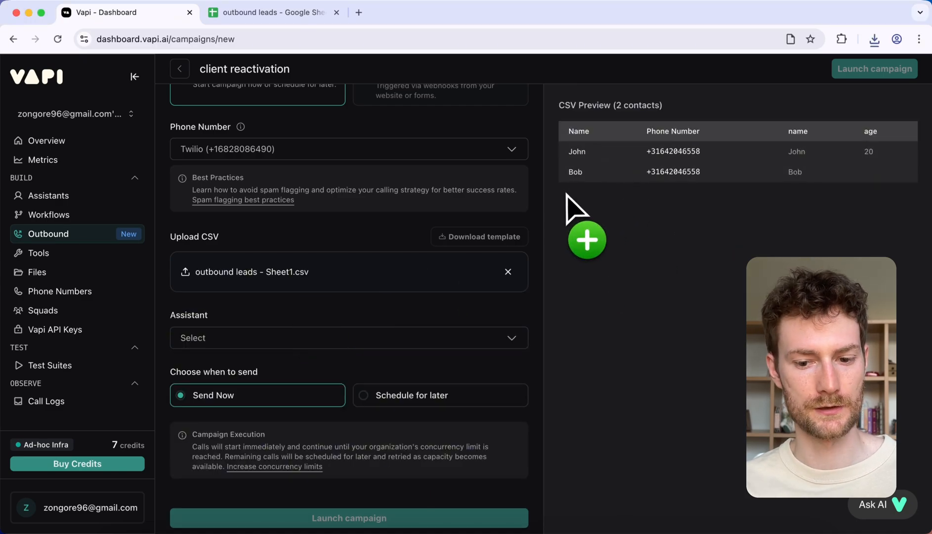
pyautogui.scroll(2, 614, 155)
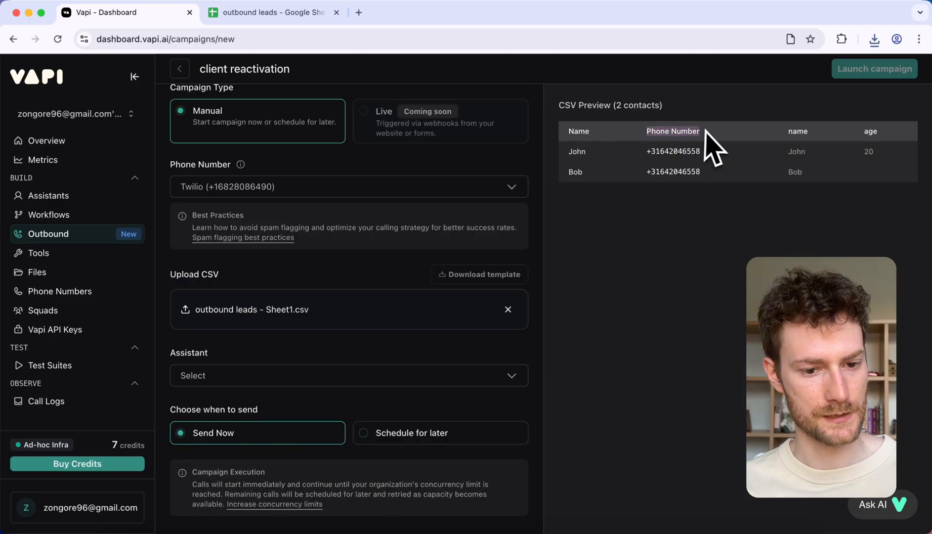
pyautogui.click(267, 15)
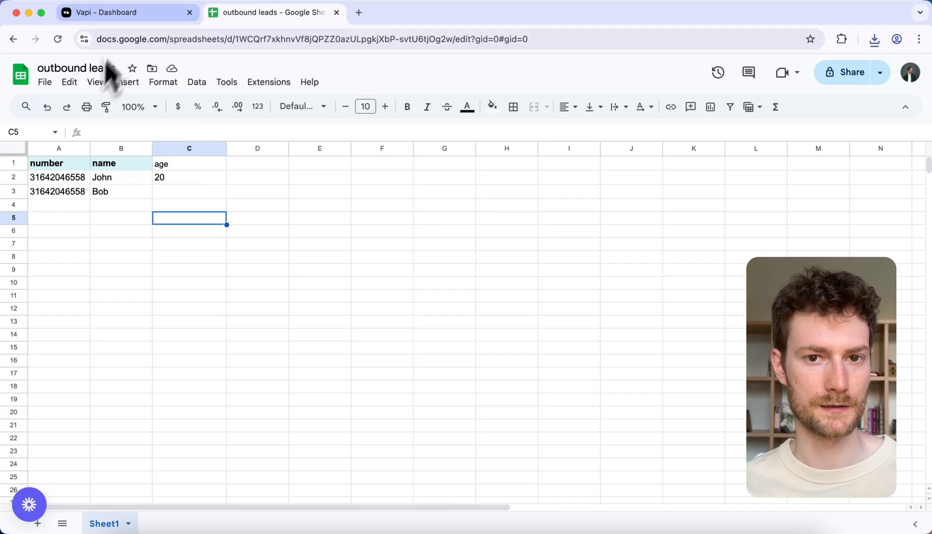
pyautogui.click(121, 14)
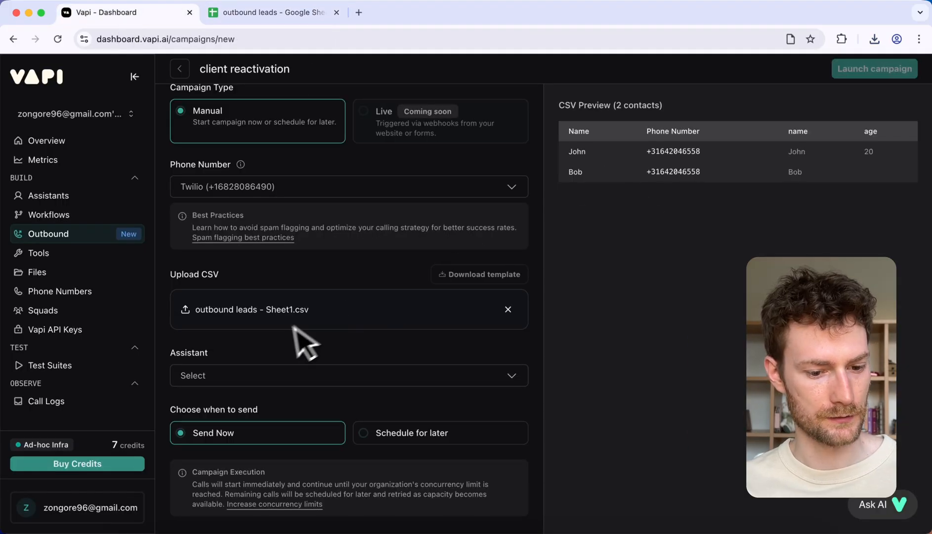
# Step: Select Morgan as the assistant for the client reactivation campaign
pyautogui.scroll(-2, 297, 341)
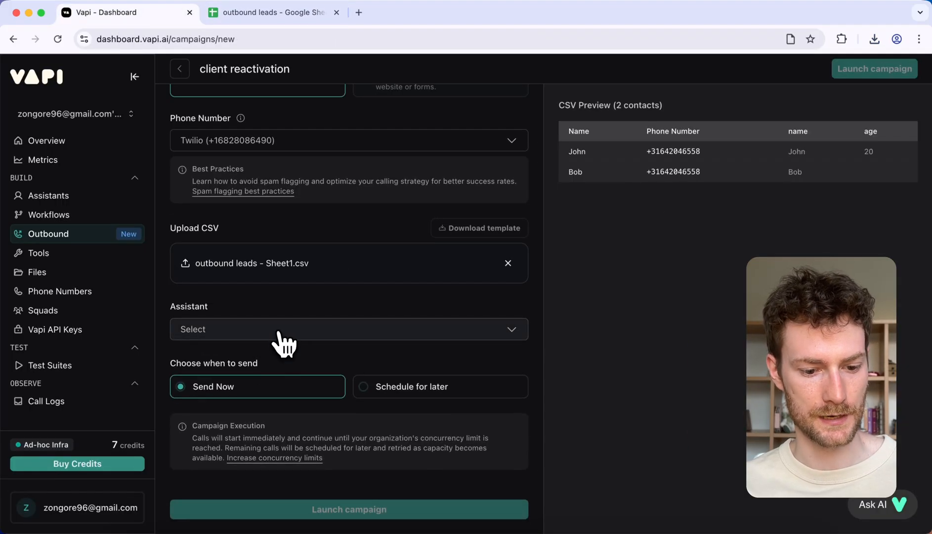
pyautogui.click(273, 331)
pyautogui.click(241, 383)
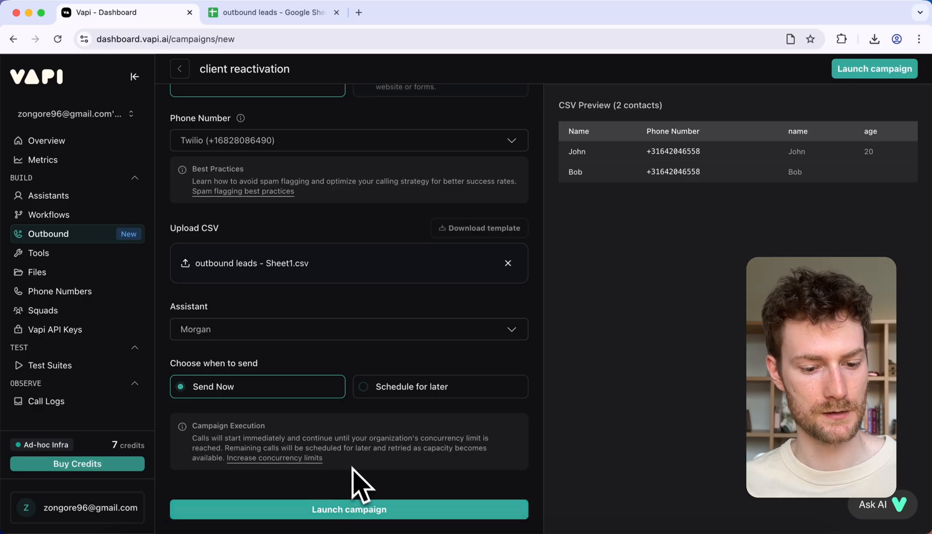
pyautogui.click(390, 389)
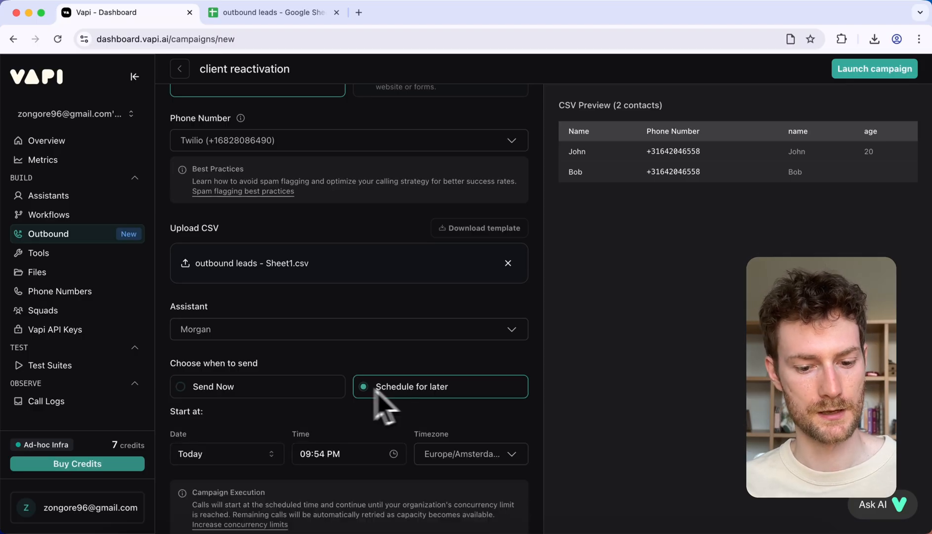
pyautogui.scroll(-2, 346, 396)
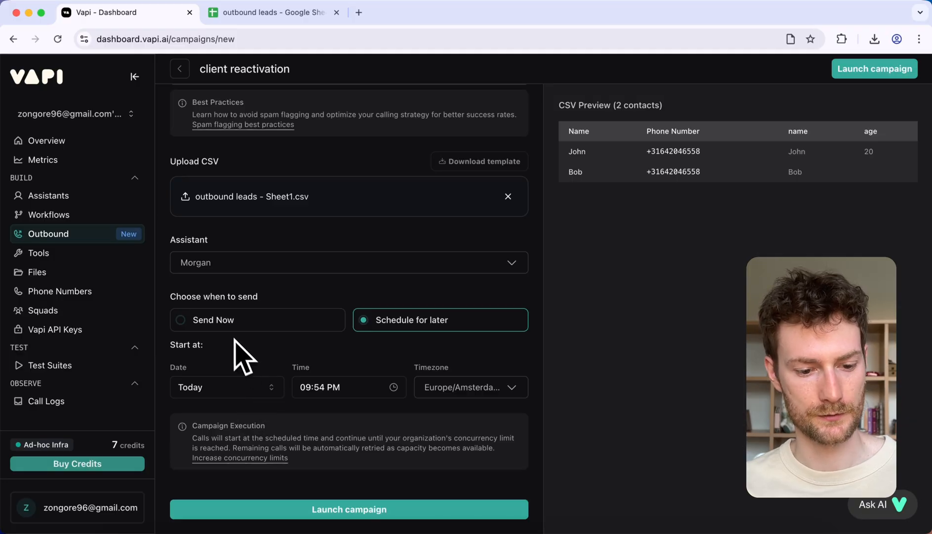
pyautogui.click(223, 325)
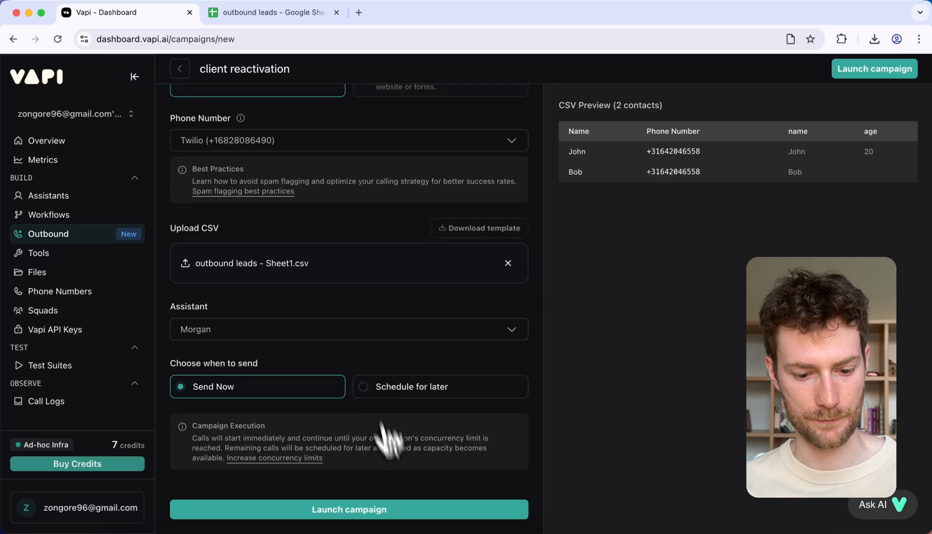
# Step: Launch the campaign for immediate sending and review the recording and transcript of one of its calls
pyautogui.click(355, 509)
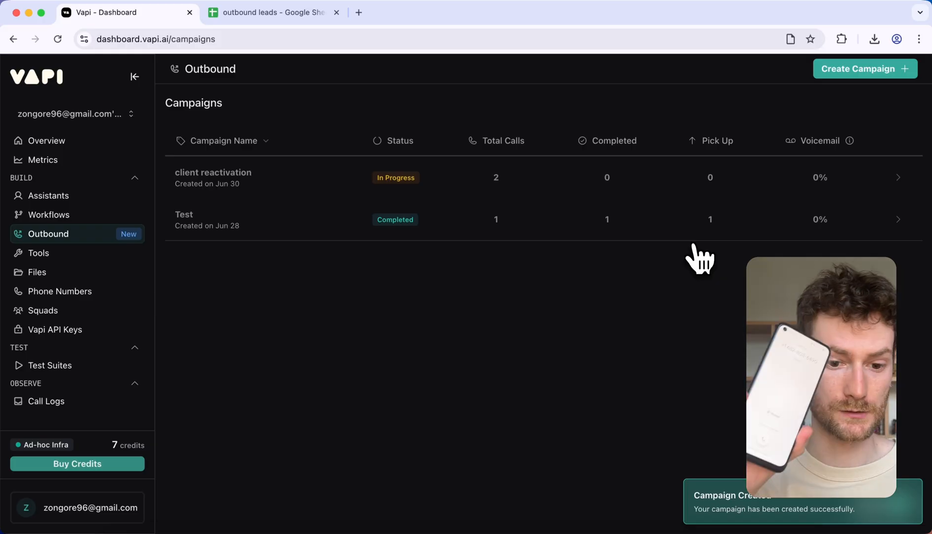
pyautogui.click(500, 189)
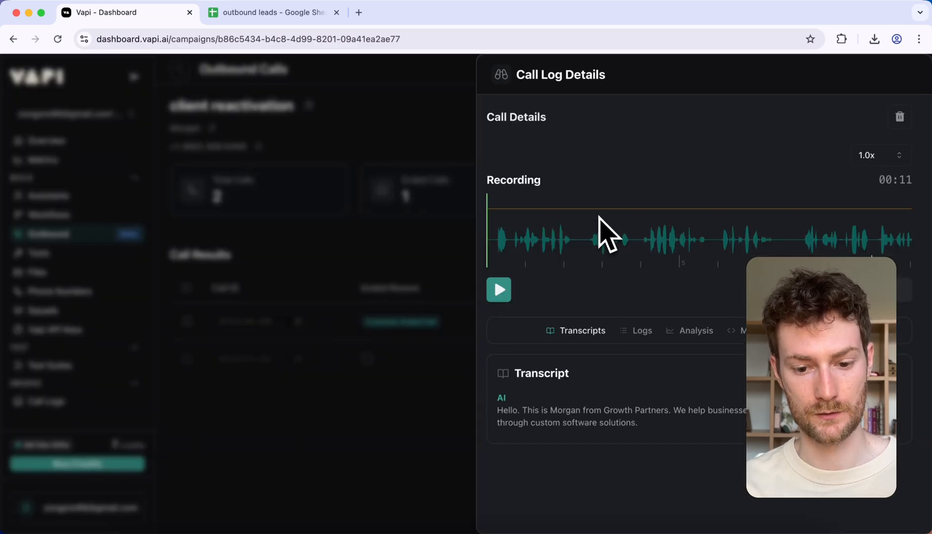
pyautogui.click(366, 380)
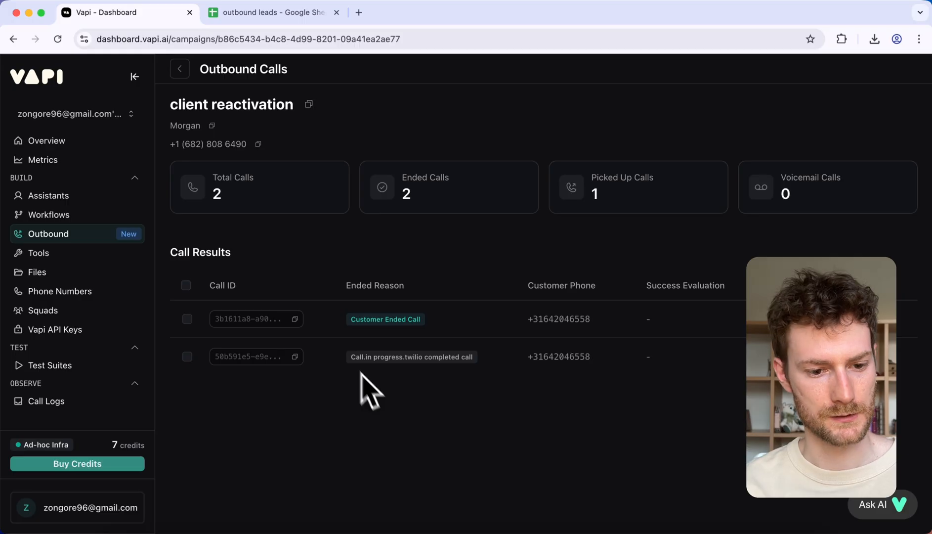
# Step: Leave the campaign's call results and start a new n8n workflow with a manual "Execute workflow" trigger
pyautogui.click(180, 72)
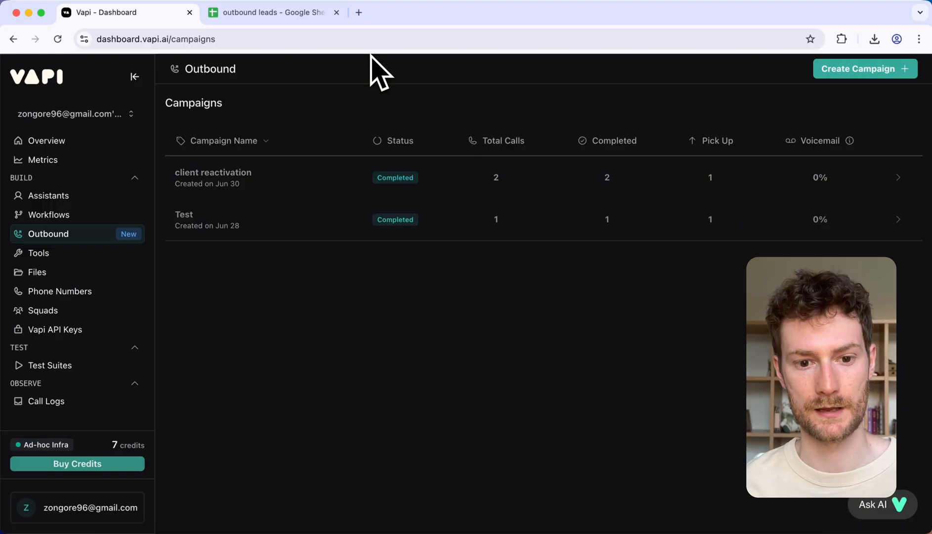
pyautogui.click(359, 13)
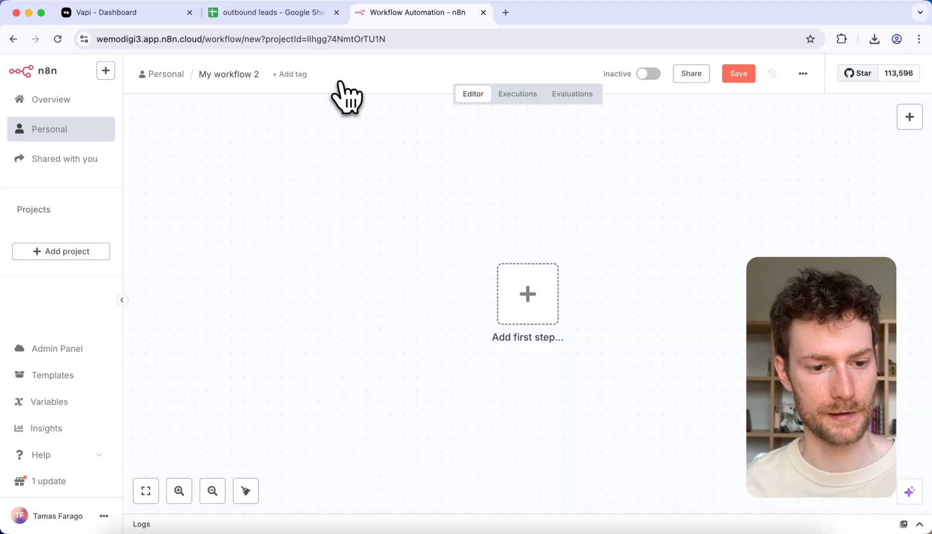
pyautogui.click(536, 292)
pyautogui.click(749, 222)
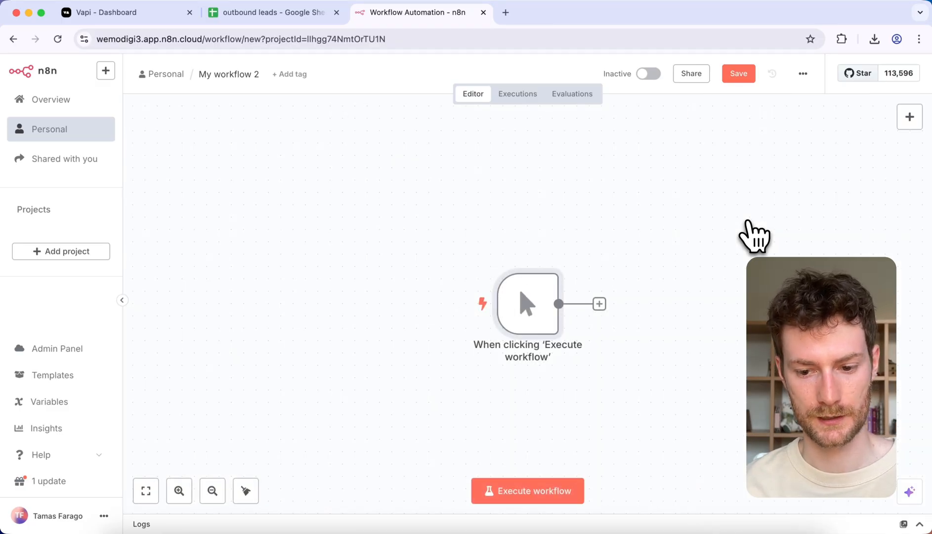
pyautogui.hscroll(5, 558, 215)
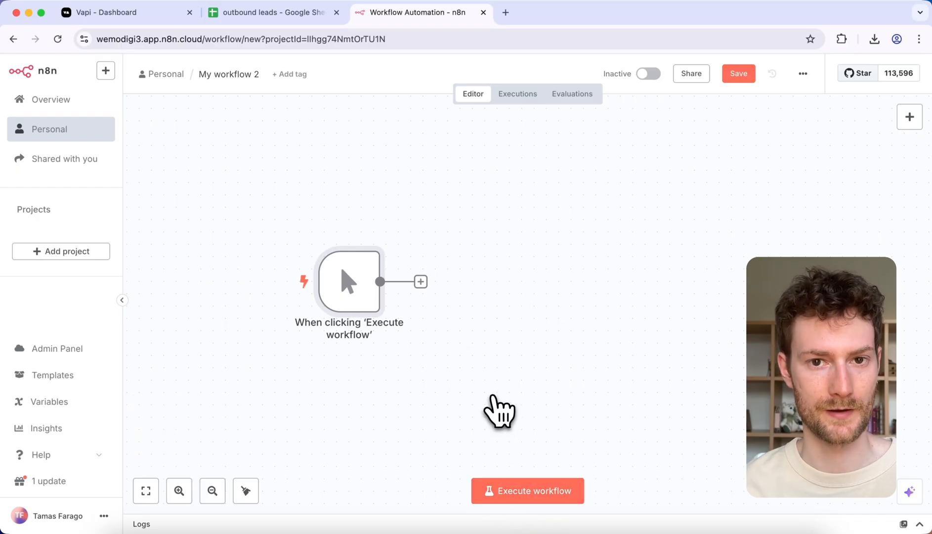
# Step: Add a Google Sheets "Get row(s) in sheet" node after the manual trigger
pyautogui.moveTo(426, 299)
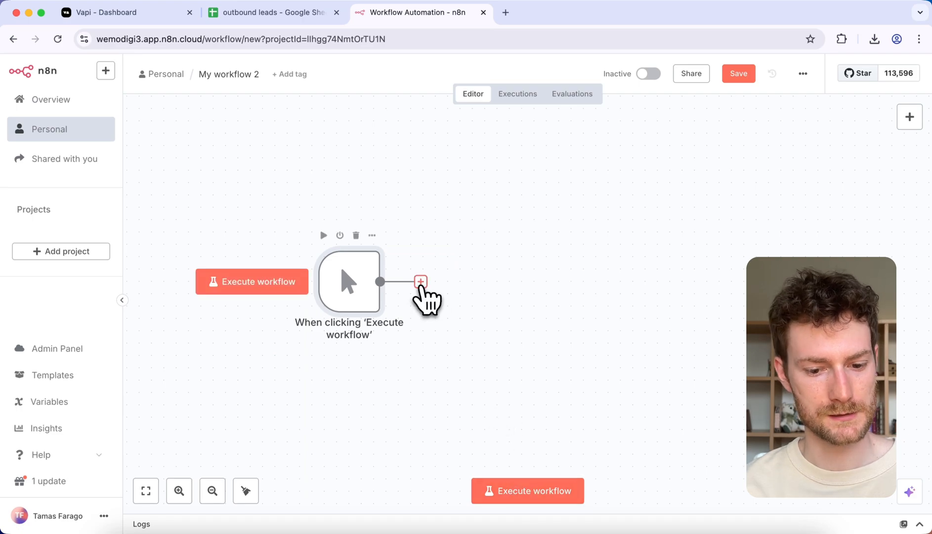
pyautogui.click(420, 282)
pyautogui.write('google')
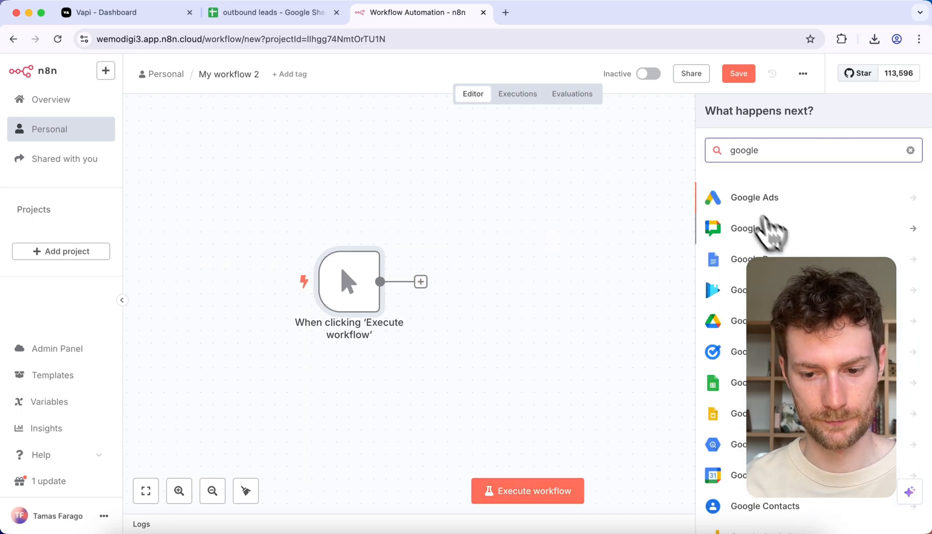
pyautogui.write(' shee')
pyautogui.click(768, 219)
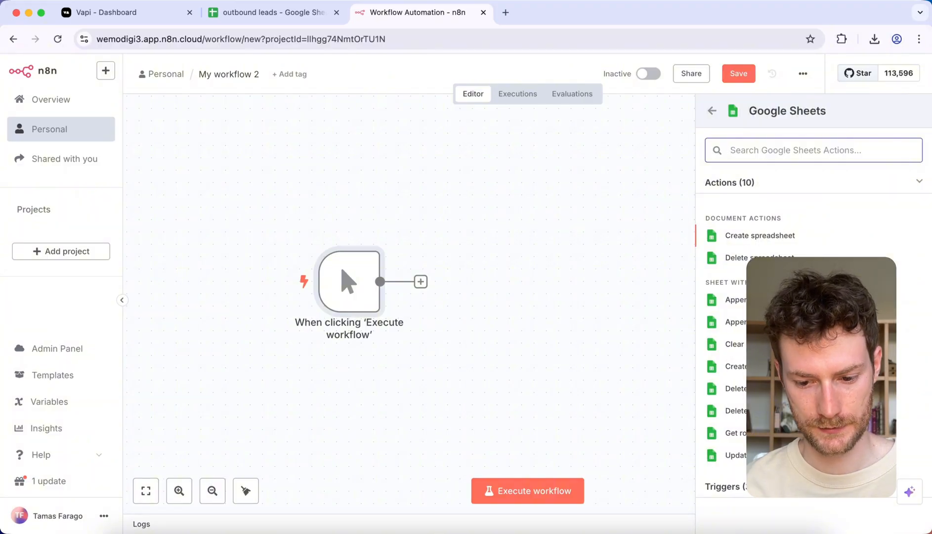
pyautogui.click(735, 433)
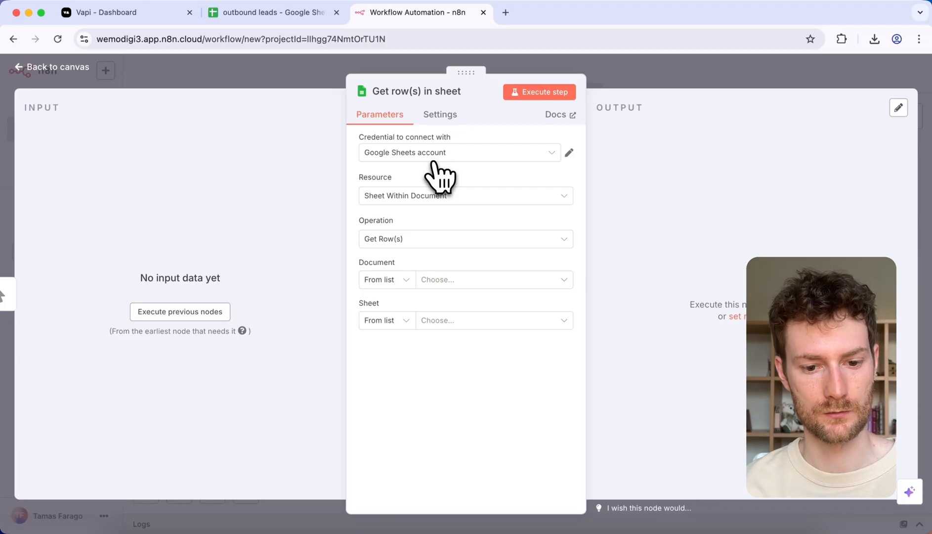
# Step: Set the Google Sheets node to read Sheet1 of the outbound leads document and execute the step
pyautogui.click(450, 280)
pyautogui.click(461, 332)
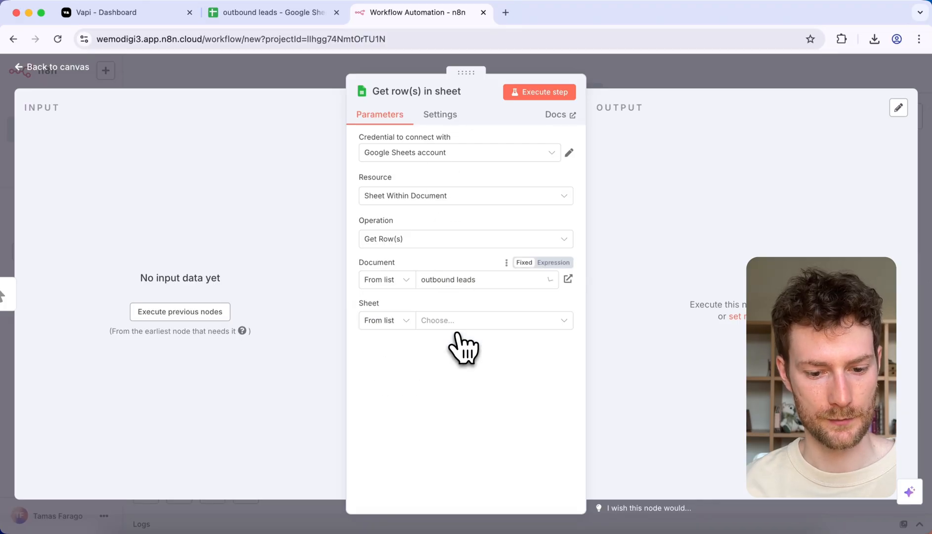
pyautogui.click(479, 322)
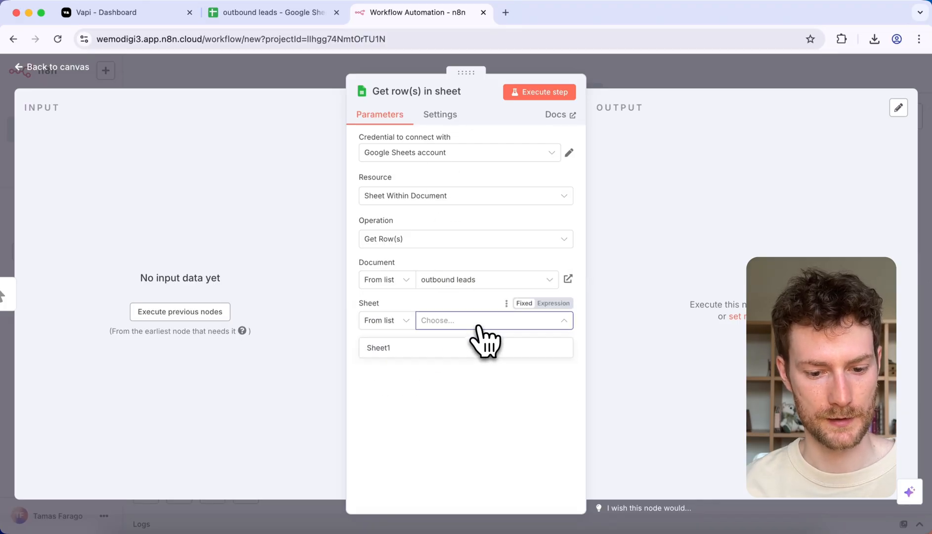
pyautogui.click(434, 349)
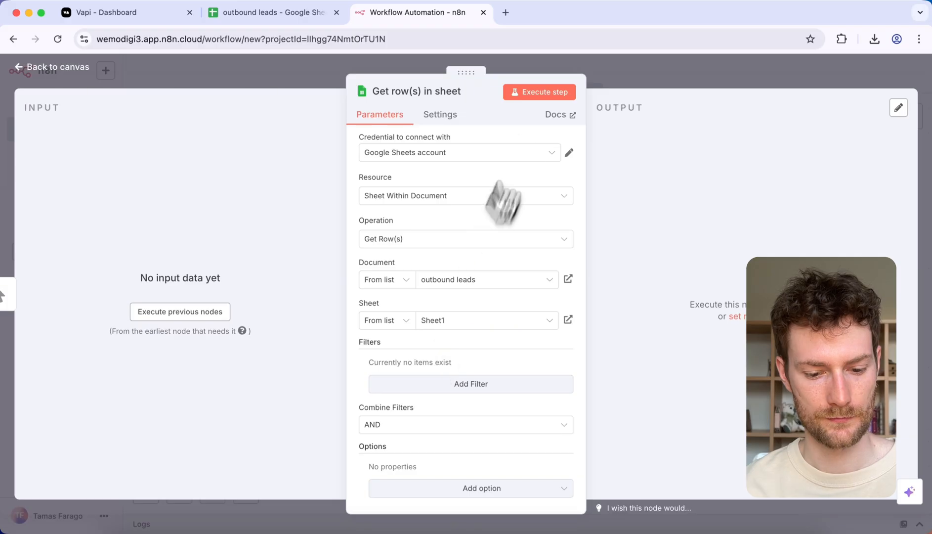
pyautogui.click(530, 97)
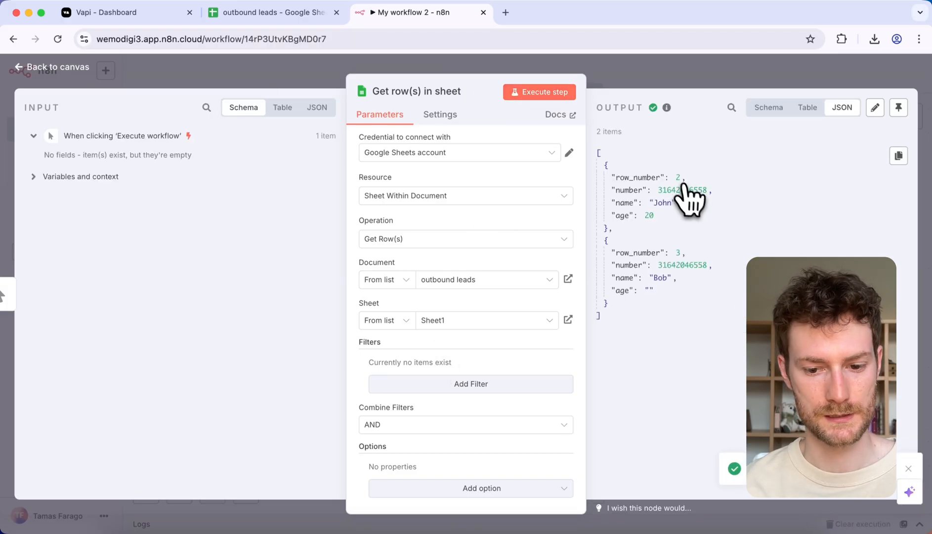
# Step: Compare the retrieved rows with the outbound leads Google Sheet and return to the workflow canvas
pyautogui.click(277, 13)
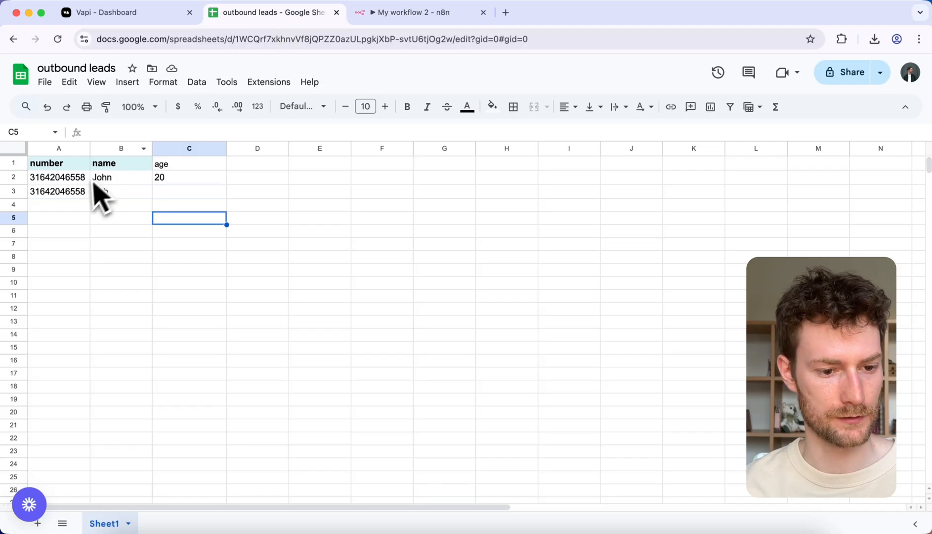
pyautogui.click(393, 13)
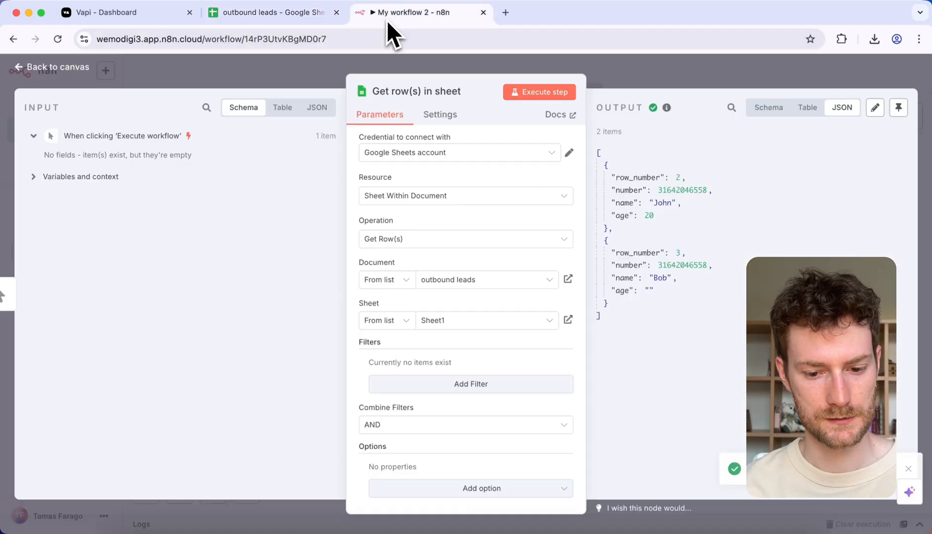
pyautogui.press('Escape')
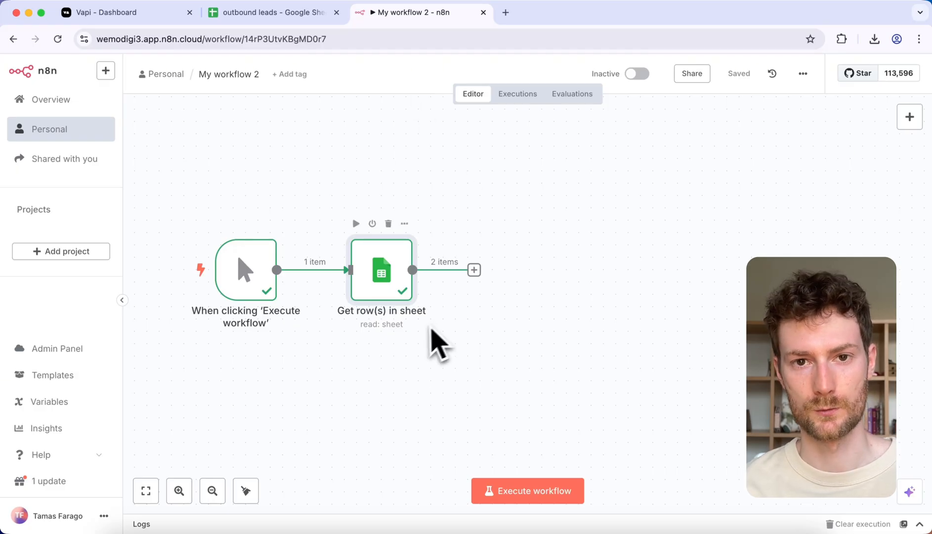
pyautogui.hscroll(-3, 428, 341)
pyautogui.scroll(1, 461, 314)
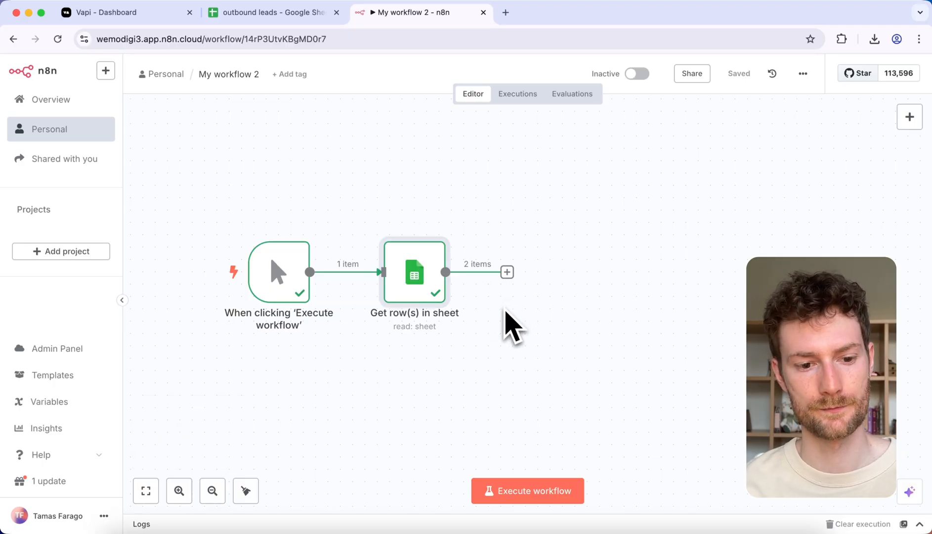
pyautogui.hscroll(2, 509, 324)
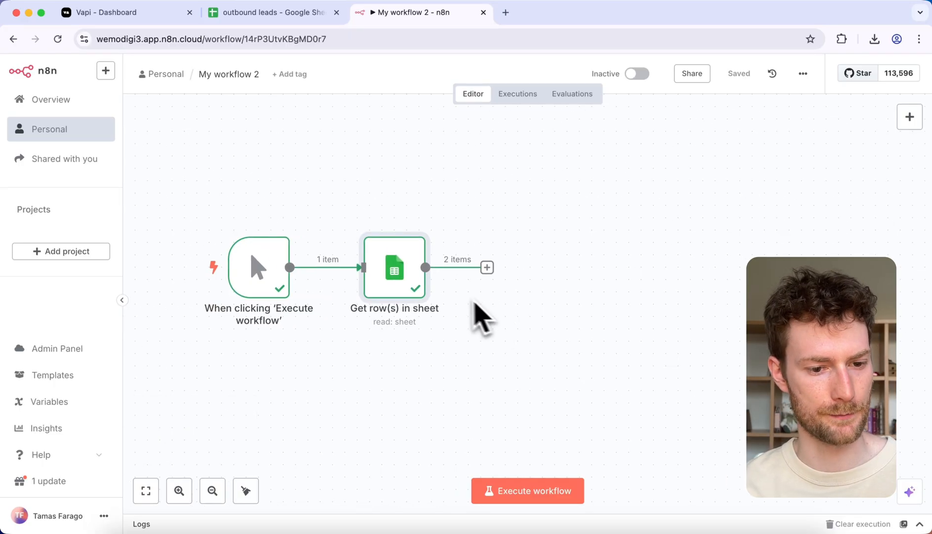
# Step: Find the Vapi documentation in a new browser tab and open the API reference page for Create Campaign
pyautogui.click(505, 13)
pyautogui.write('vapi do')
pyautogui.press('Return')
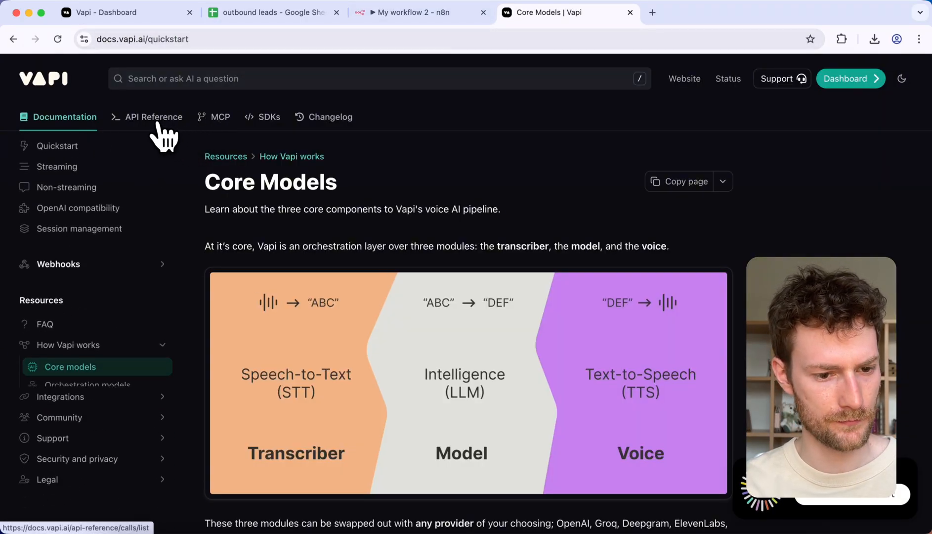
pyautogui.click(158, 125)
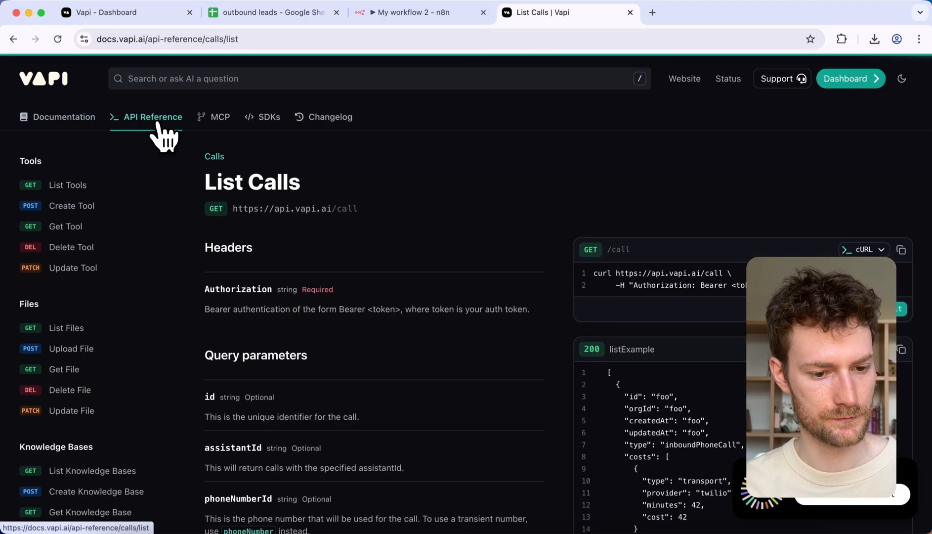
pyautogui.scroll(-15, 99, 296)
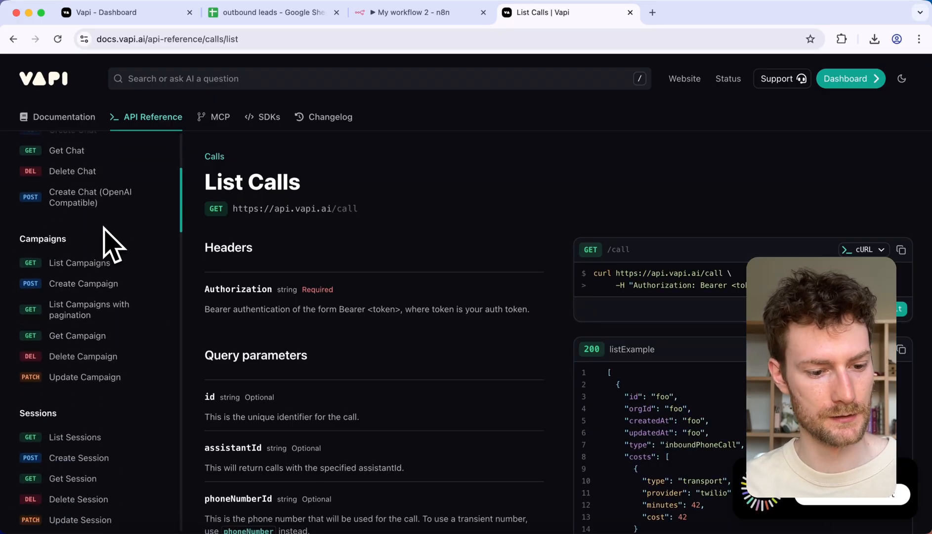
pyautogui.click(85, 288)
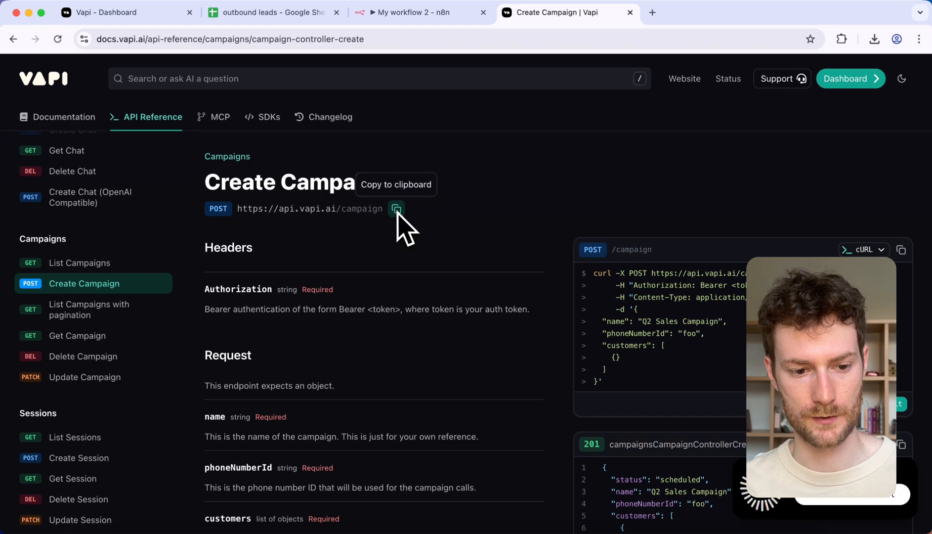
# Step: Back in the n8n workflow, add an Aggregate node after the sheet node and set it to All Item Data (Into a Single List)
pyautogui.click(395, 14)
pyautogui.click(487, 267)
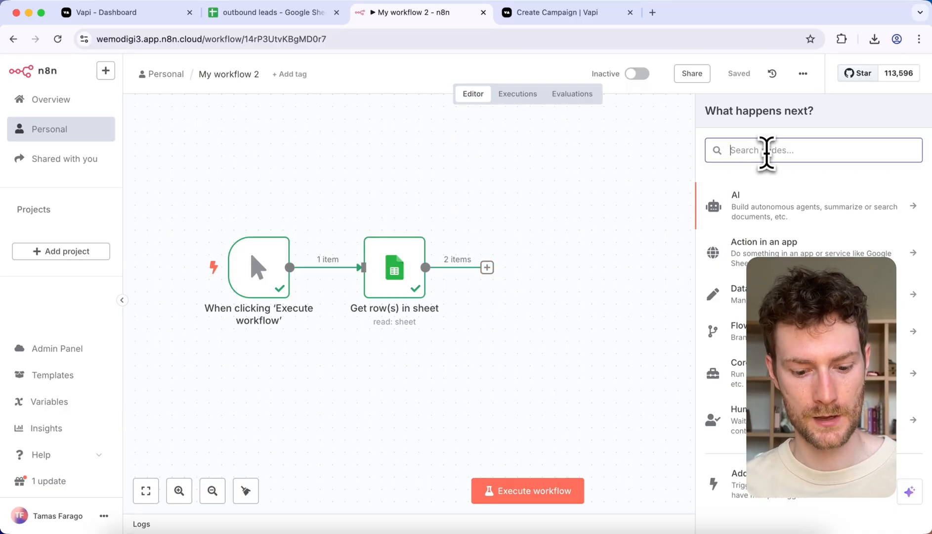
pyautogui.write('aggre')
pyautogui.click(750, 208)
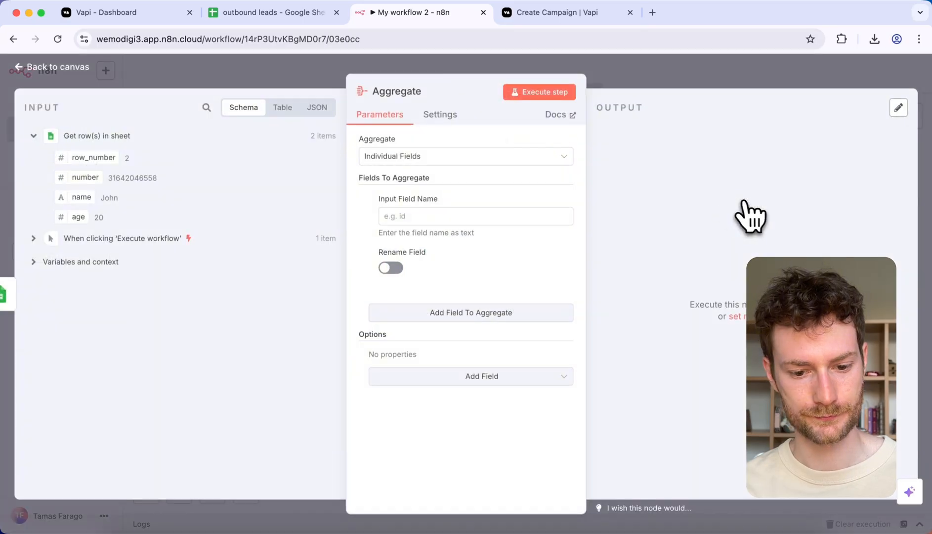
pyautogui.click(425, 157)
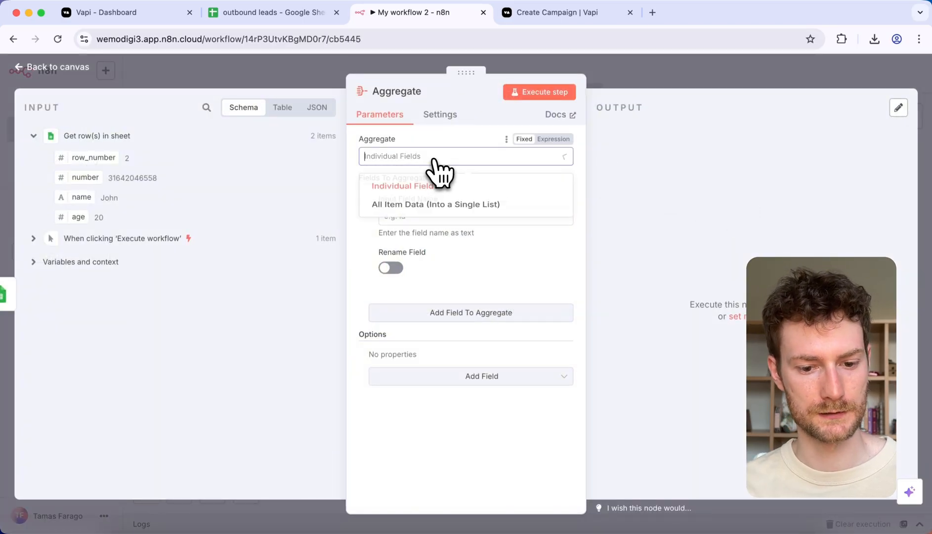
pyautogui.click(429, 208)
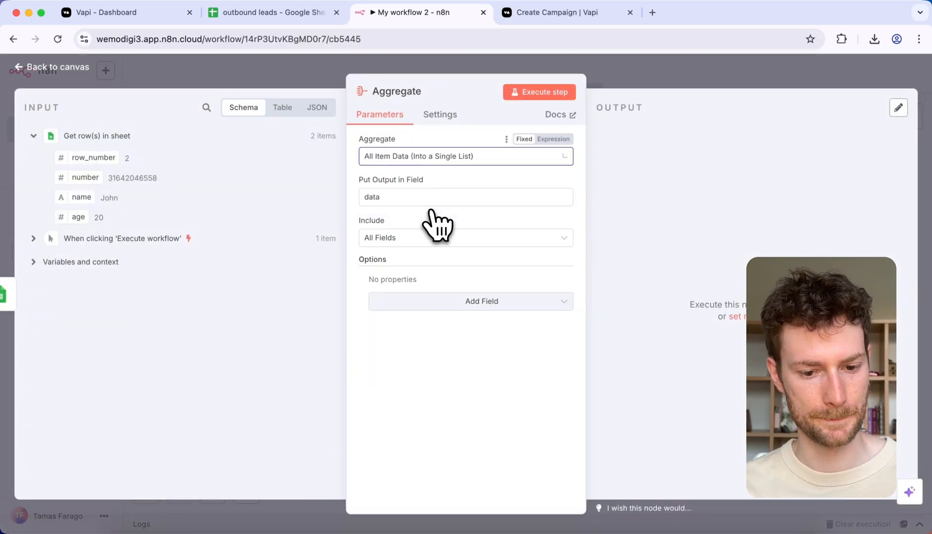
# Step: Limit the aggregated data to the specified fields "number, name" and execute the step
pyautogui.click(417, 239)
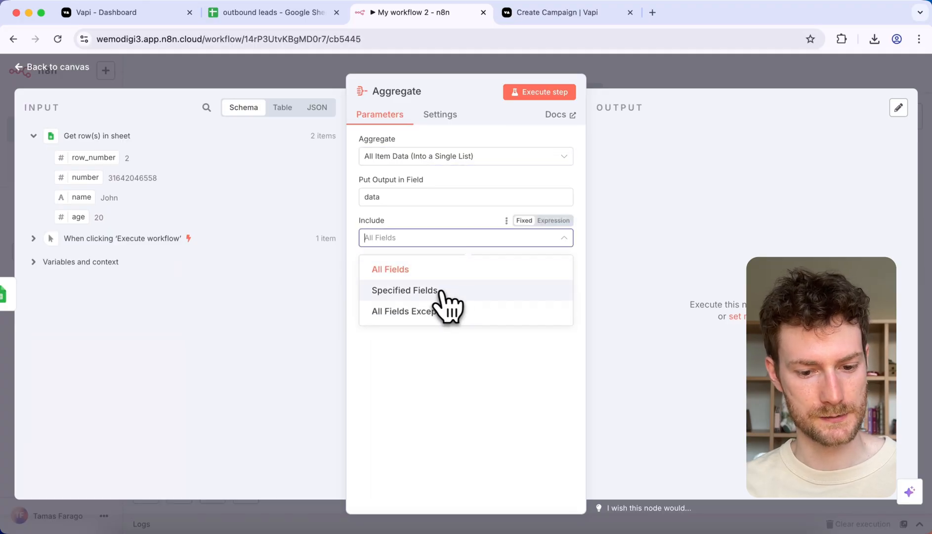
pyautogui.click(405, 290)
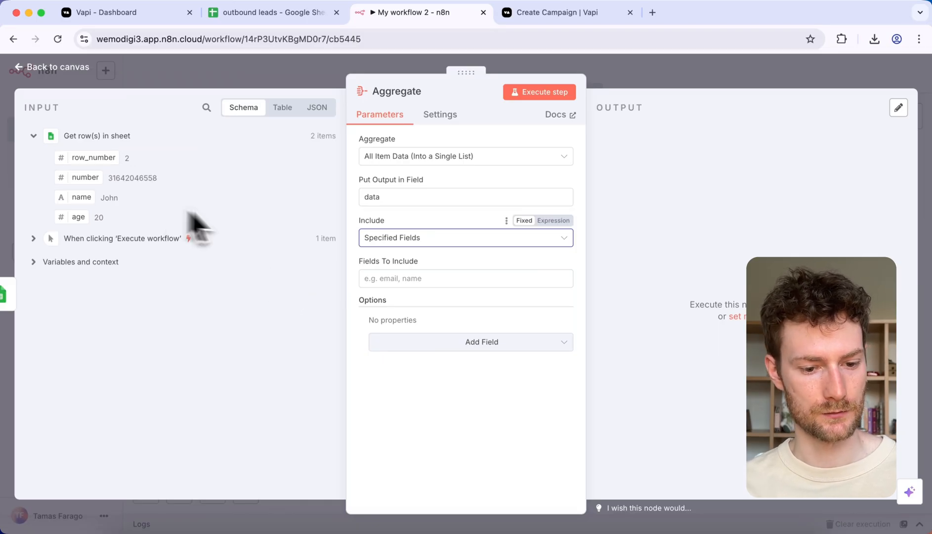
pyautogui.click(416, 280)
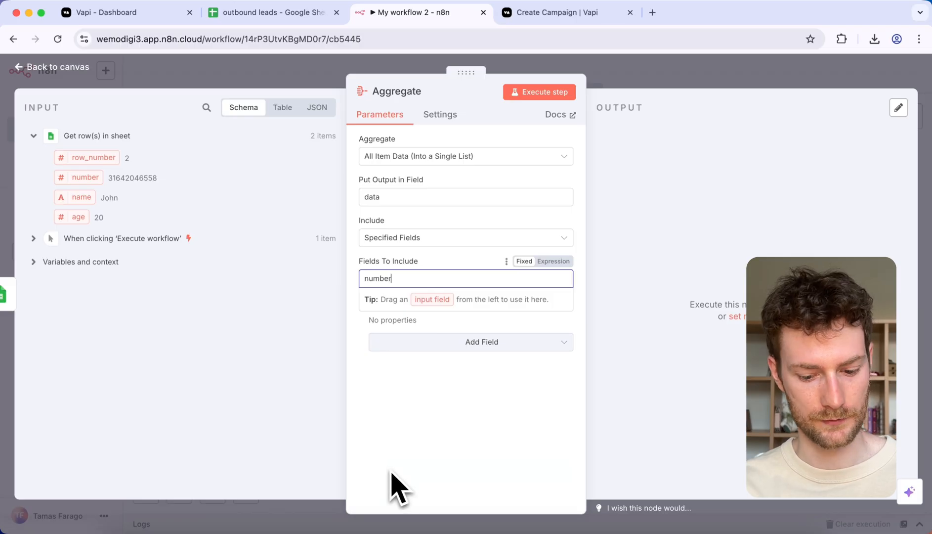
pyautogui.write('number, name')
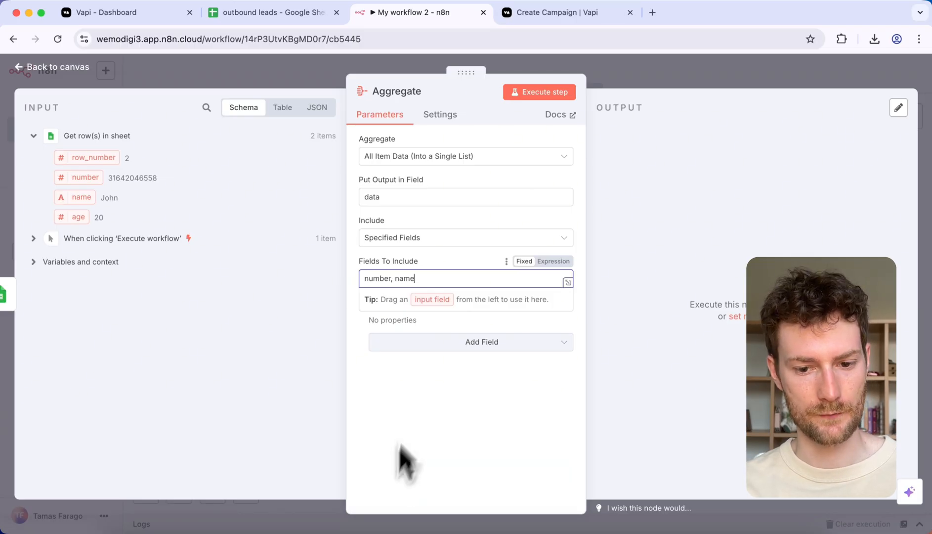
pyautogui.click(539, 99)
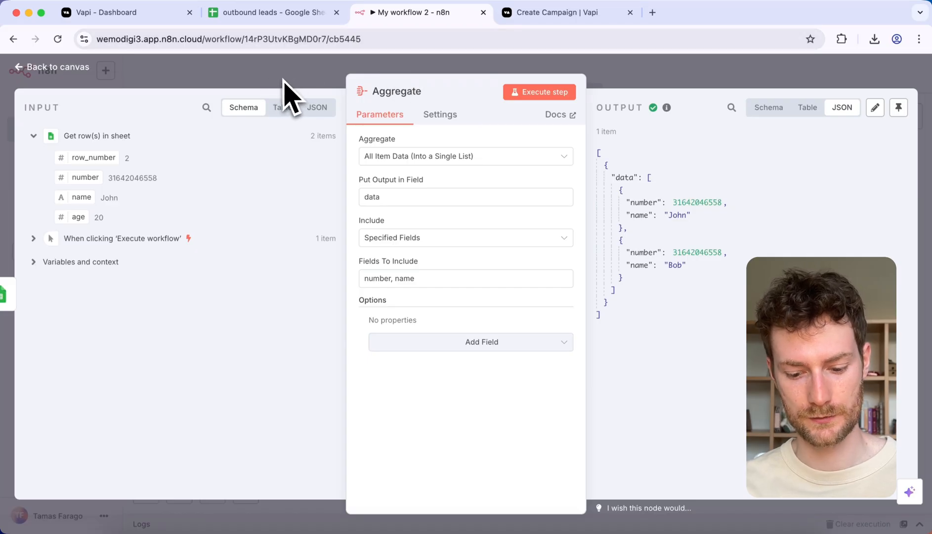
# Step: Return to the canvas and add an HTTP Request node after the Aggregate node
pyautogui.click(266, 78)
pyautogui.hscroll(3, 608, 267)
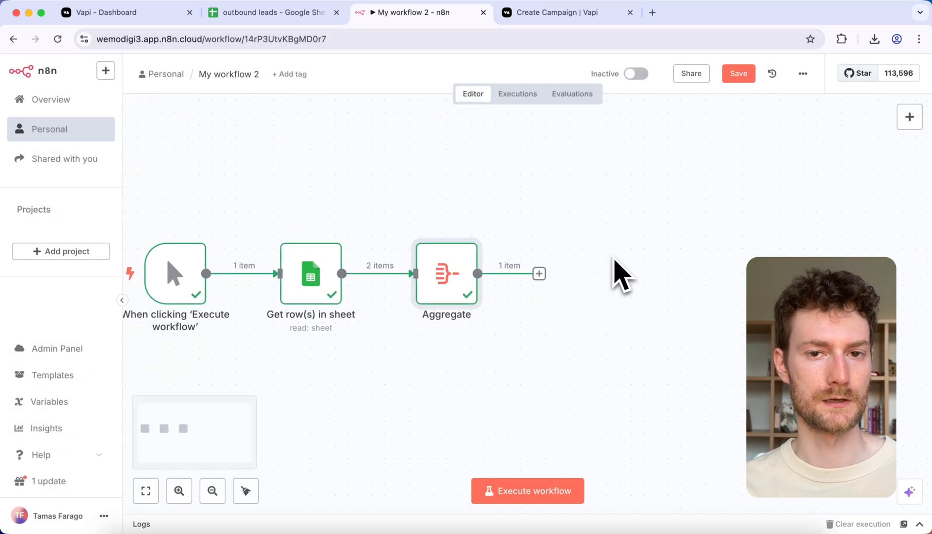
pyautogui.click(539, 274)
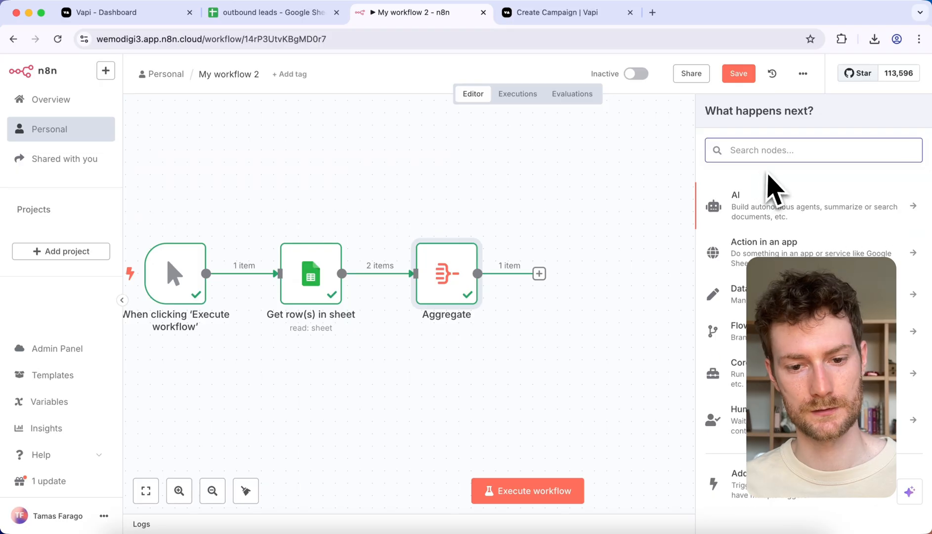
pyautogui.write('http')
pyautogui.click(769, 212)
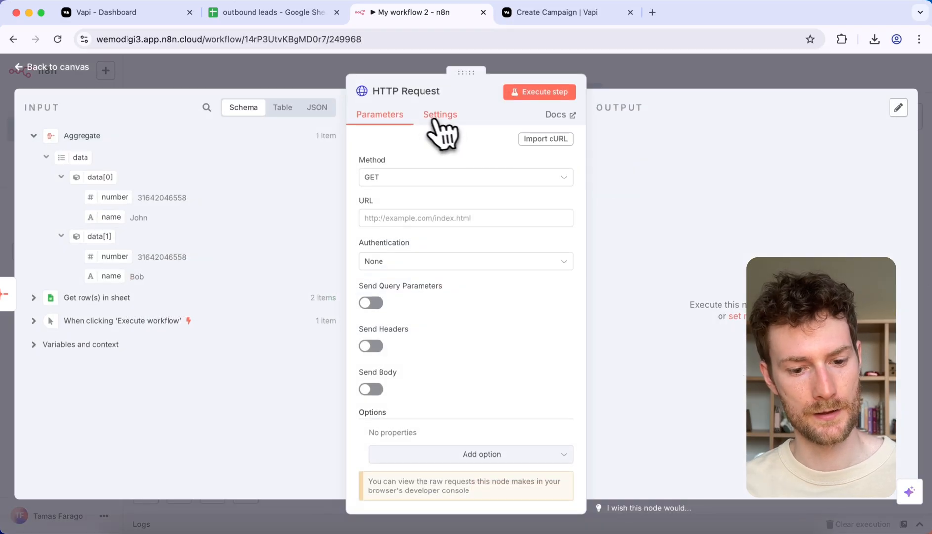
pyautogui.click(399, 179)
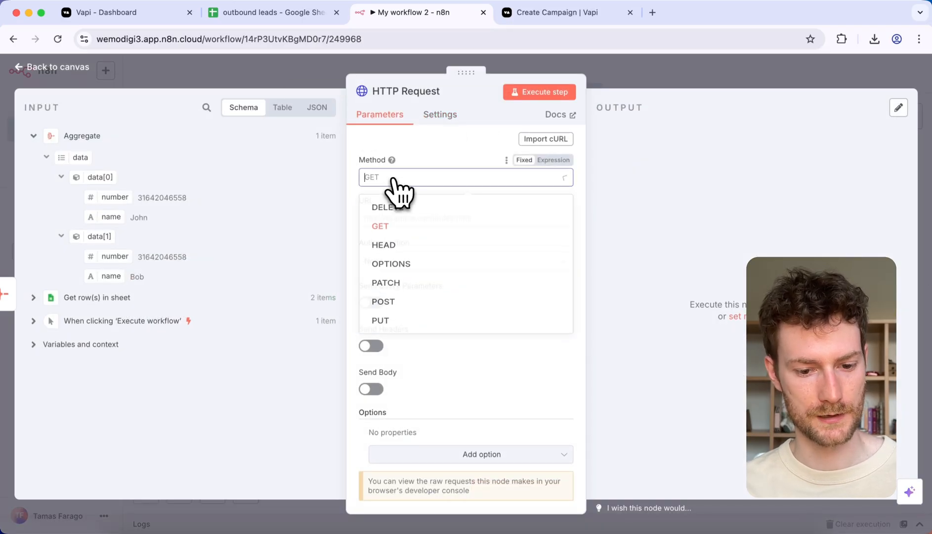
pyautogui.click(398, 313)
pyautogui.click(401, 217)
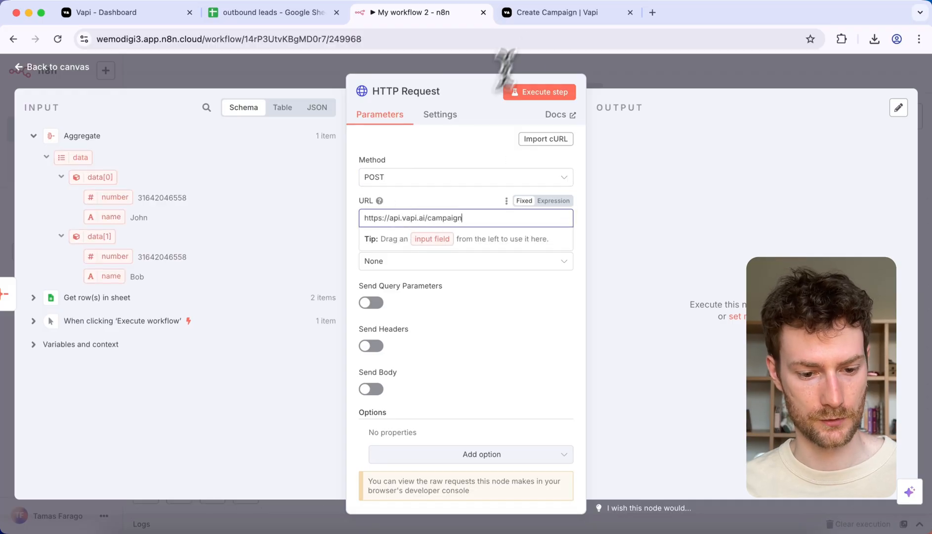
# Step: Switch to the Vapi Create Campaign documentation and open the endpoint's interactive API explorer
pyautogui.click(535, 13)
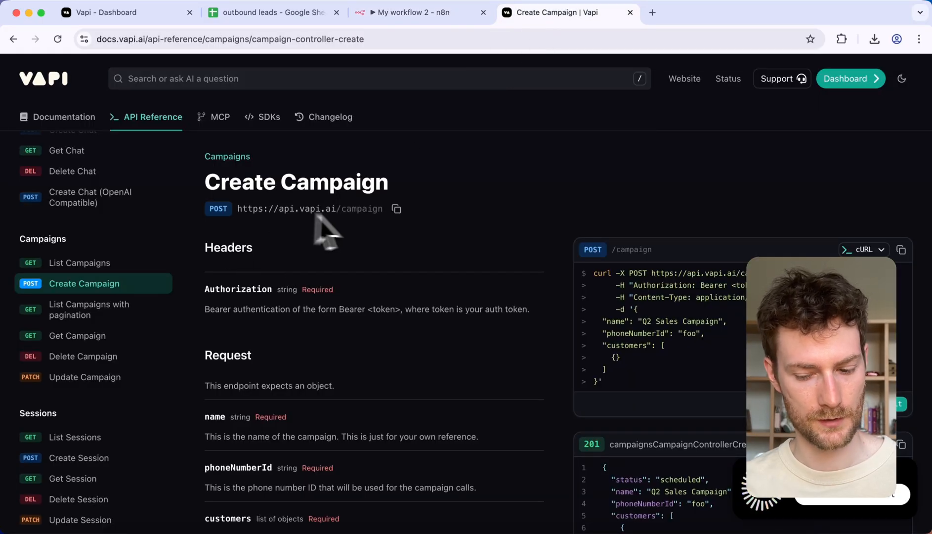
pyautogui.scroll(-3, 378, 231)
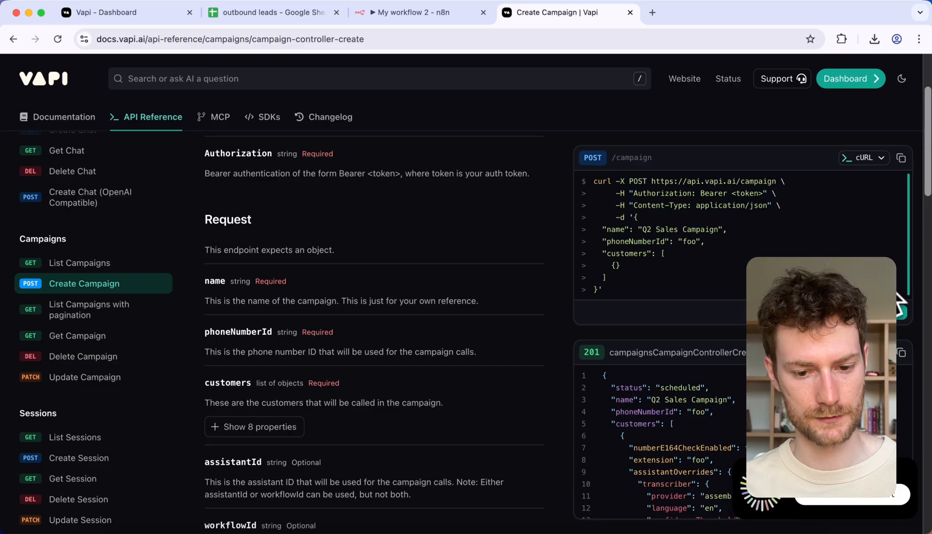
pyautogui.click(878, 312)
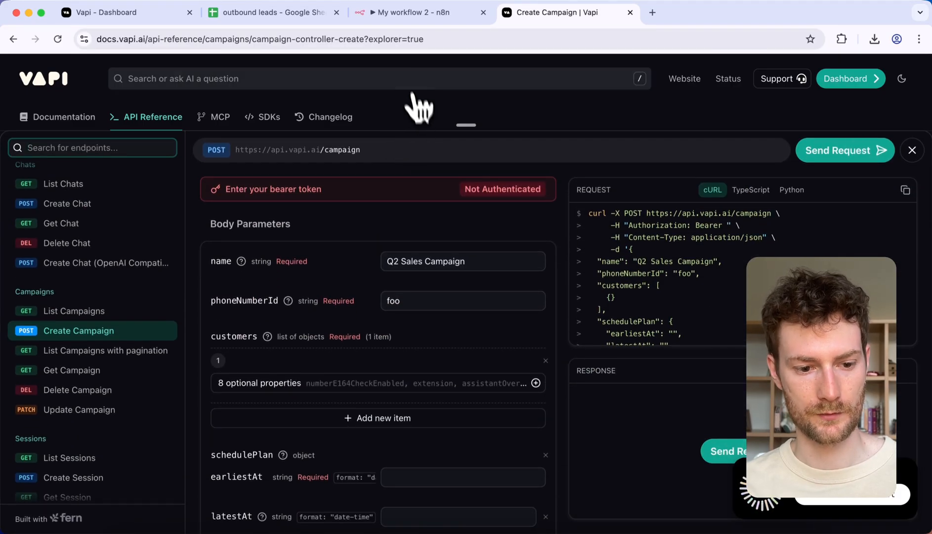
# Step: Back in n8n's HTTP Request node, set authentication to Generic Credential Type with Header Auth and start creating a new credential
pyautogui.click(406, 18)
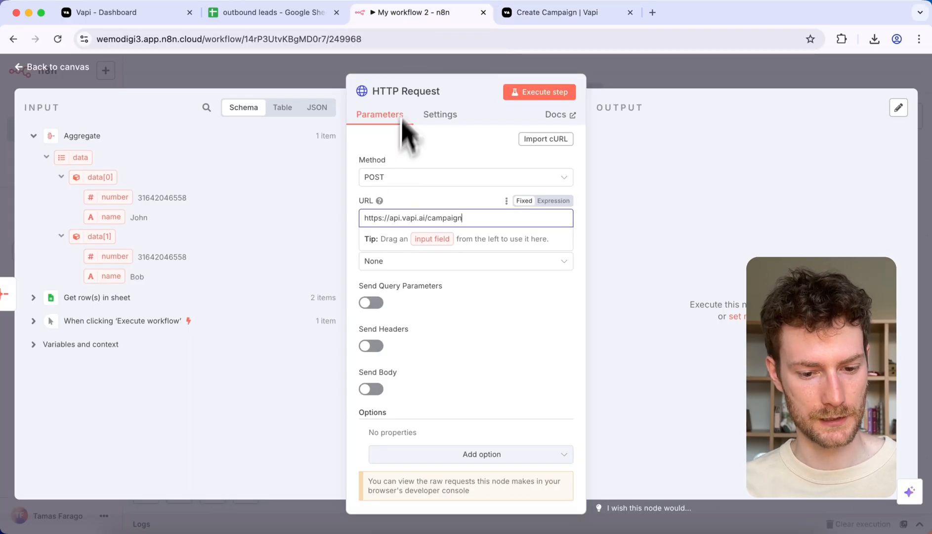
pyautogui.click(416, 262)
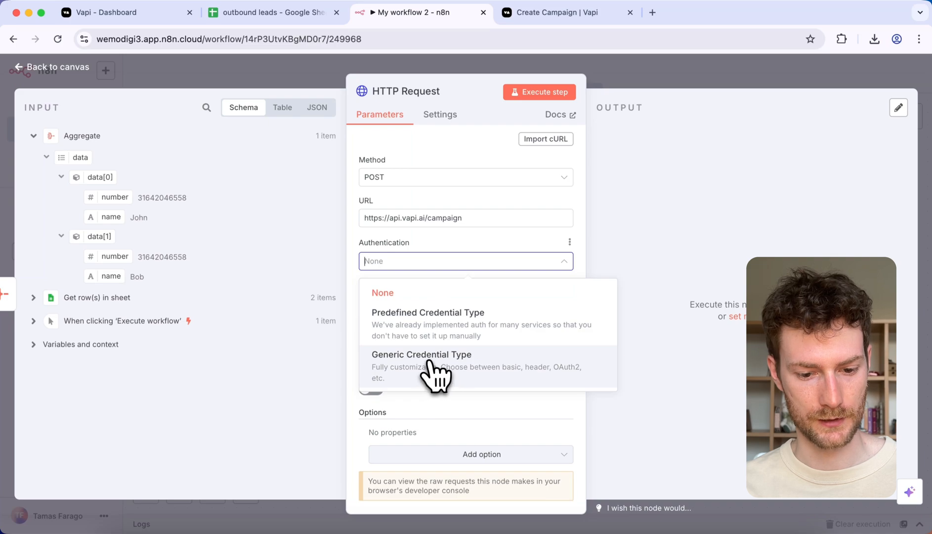
pyautogui.click(430, 369)
pyautogui.click(415, 308)
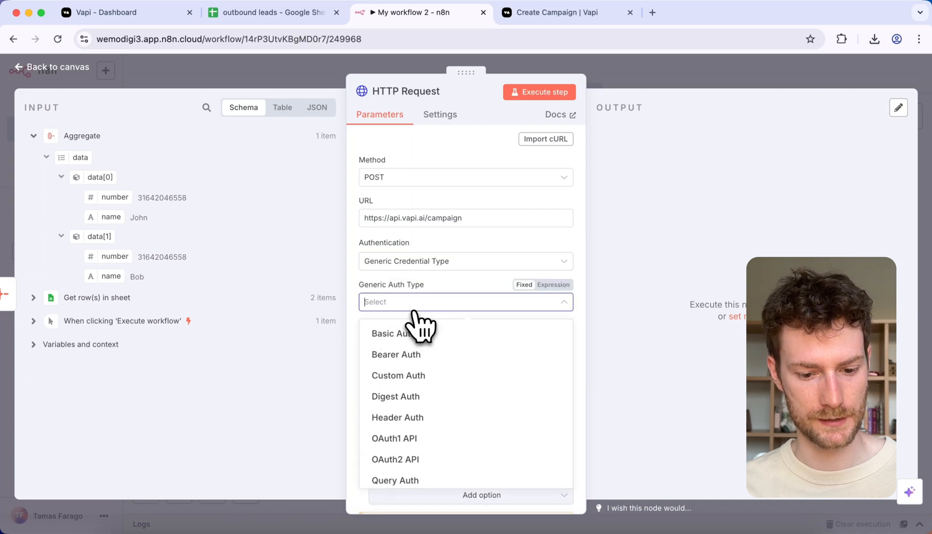
pyautogui.click(422, 419)
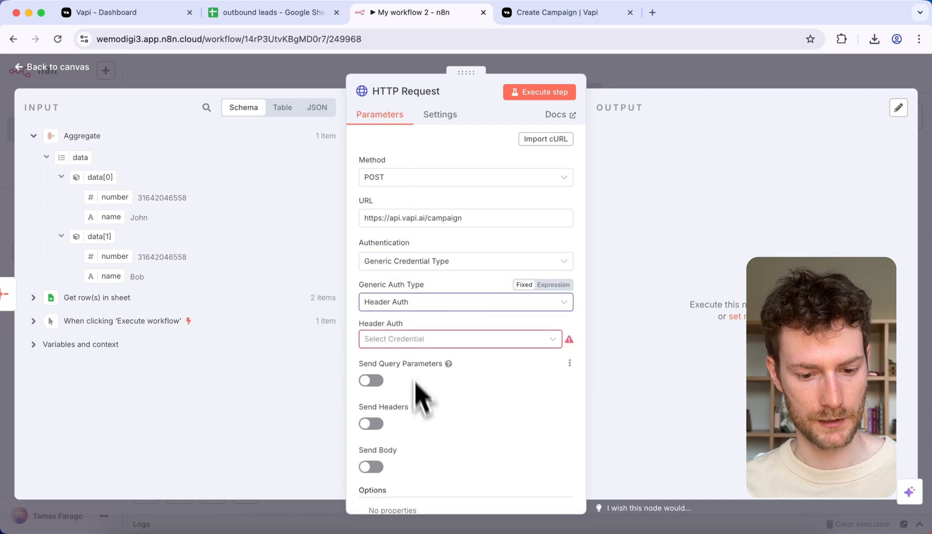
pyautogui.click(413, 340)
pyautogui.click(412, 381)
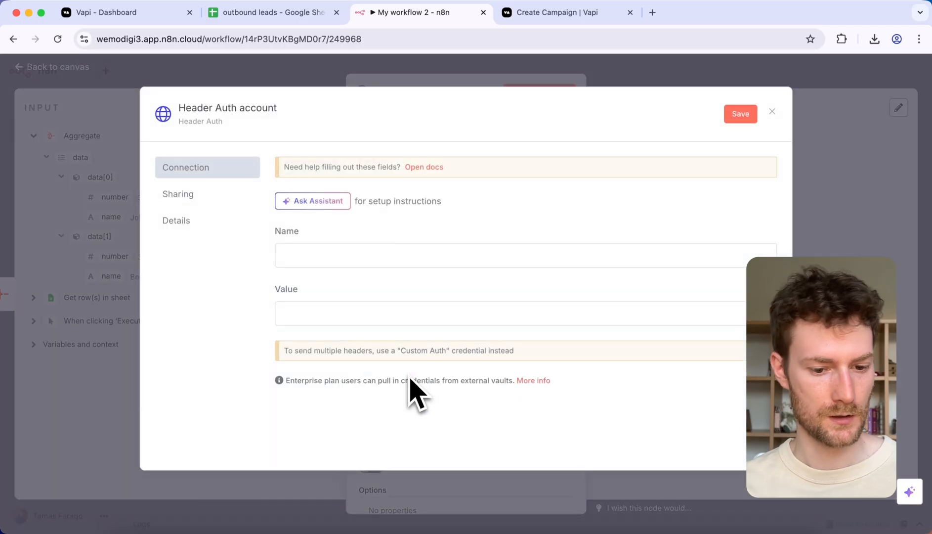
# Step: Name the header credential's field Authorization and begin its value with the Bearer prefix
pyautogui.click(323, 258)
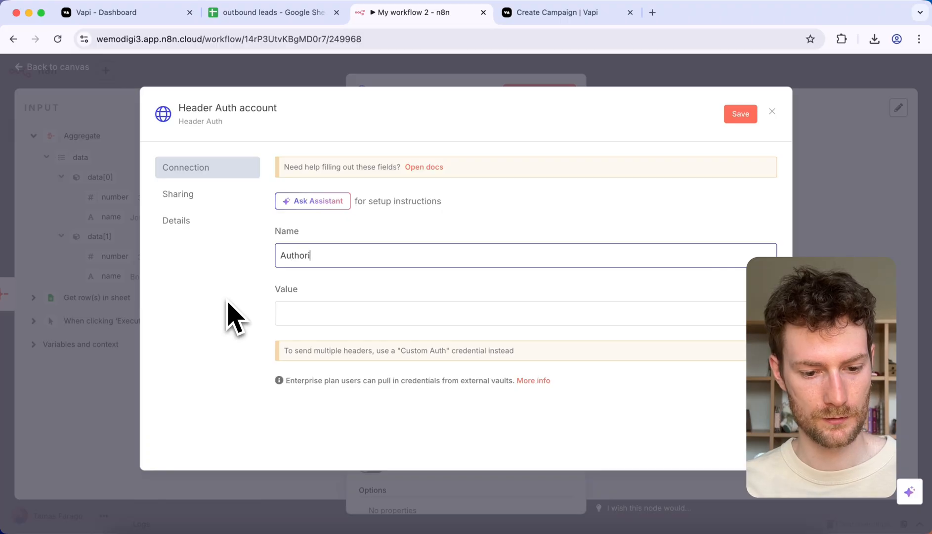
pyautogui.click(315, 312)
pyautogui.write('B')
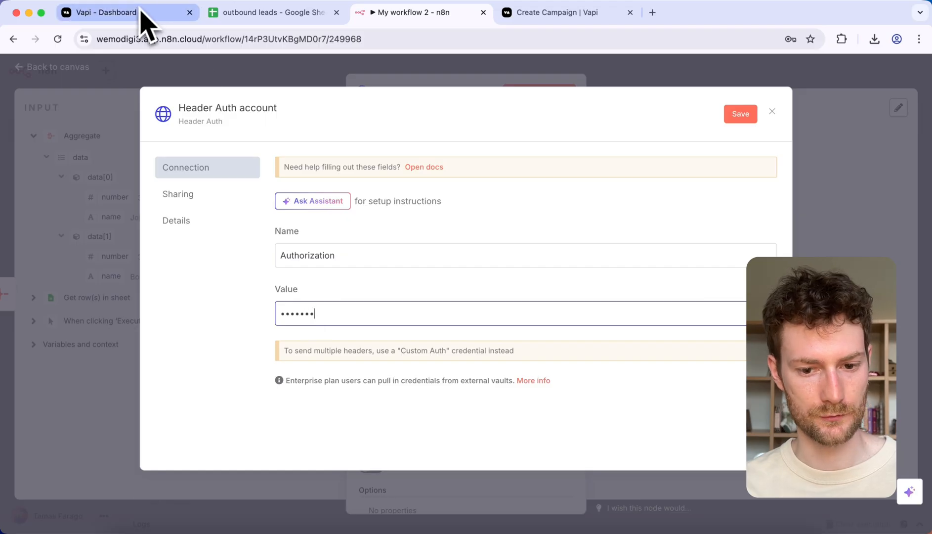
# Step: Copy the private API key from the Vapi dashboard, paste it into the credential's value in n8n, and save the credential
pyautogui.click(118, 19)
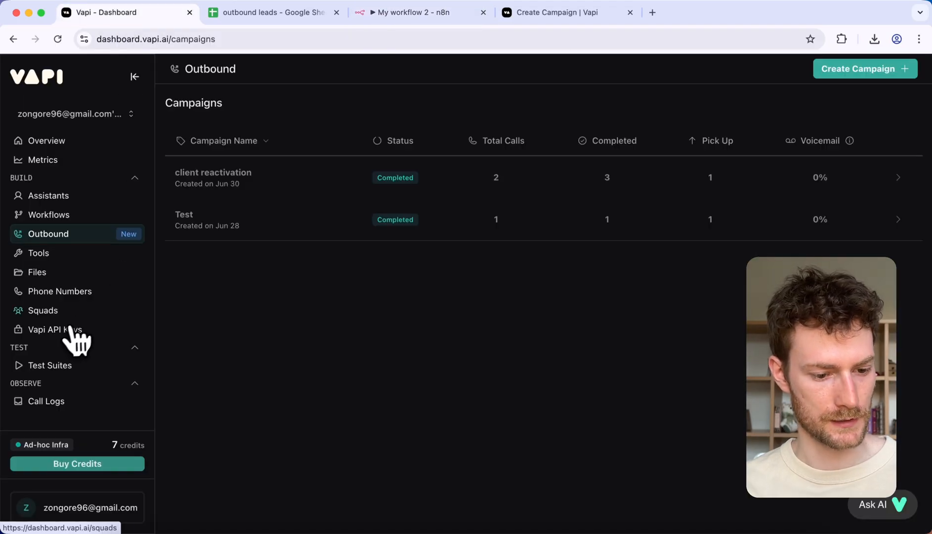
pyautogui.click(52, 330)
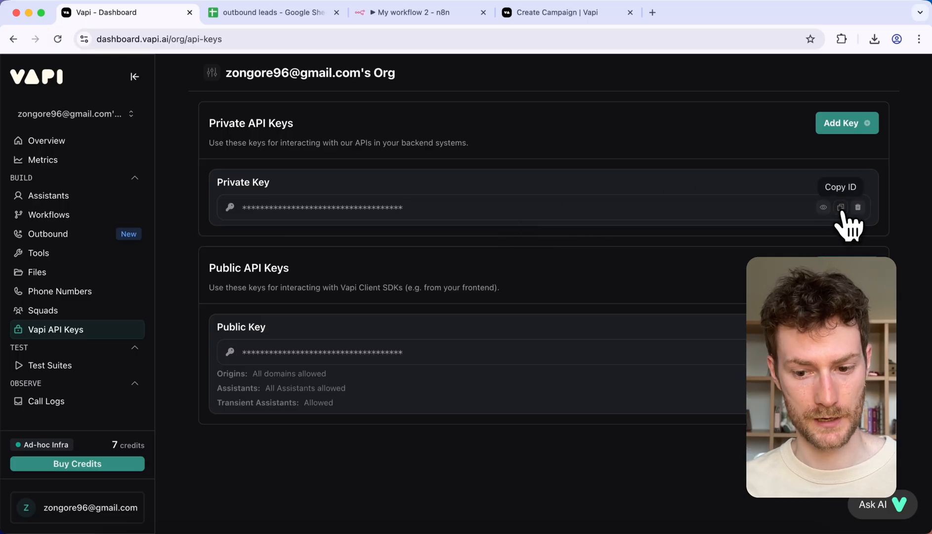
pyautogui.click(841, 207)
pyautogui.click(400, 16)
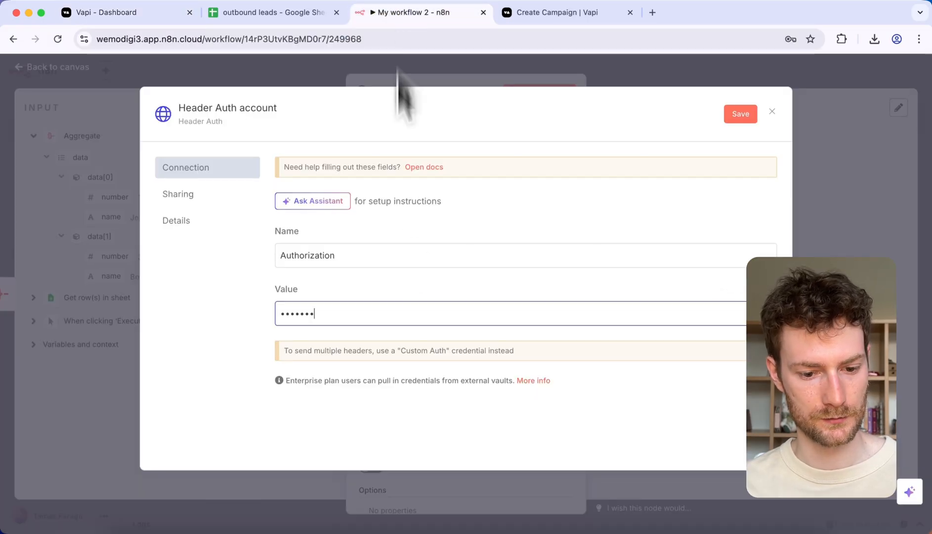
pyautogui.press('super+v')
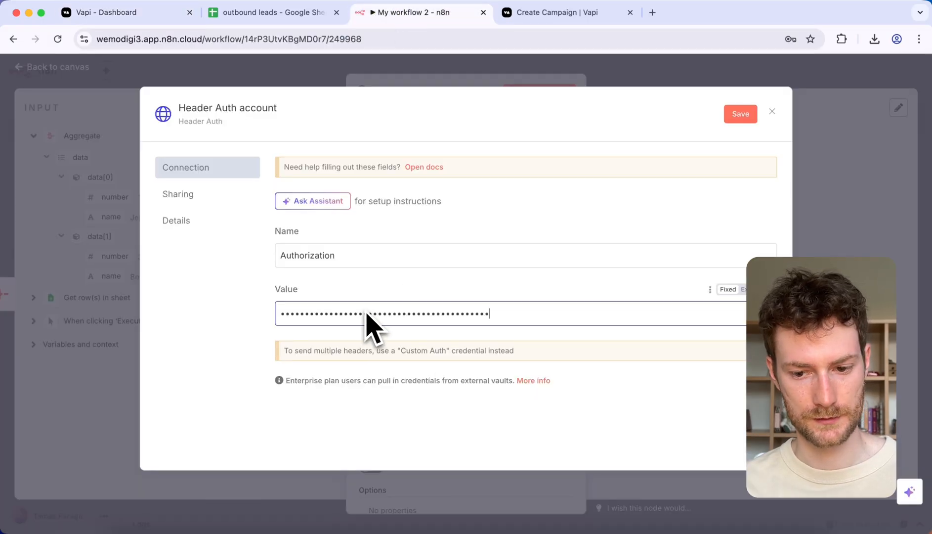
pyautogui.click(741, 114)
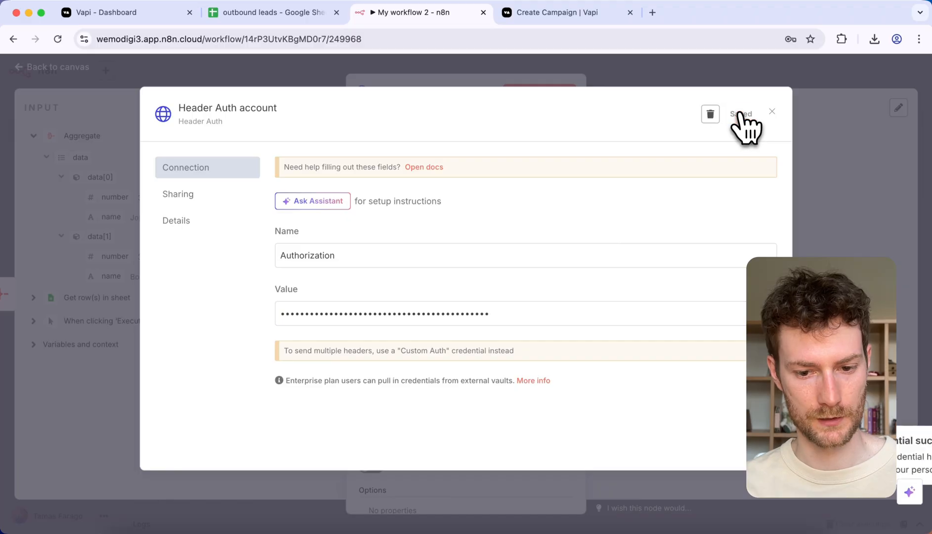
pyautogui.click(373, 71)
# Step: Enable Send Body for the HTTP request and specify the JSON body using JSON
pyautogui.scroll(-2, 466, 291)
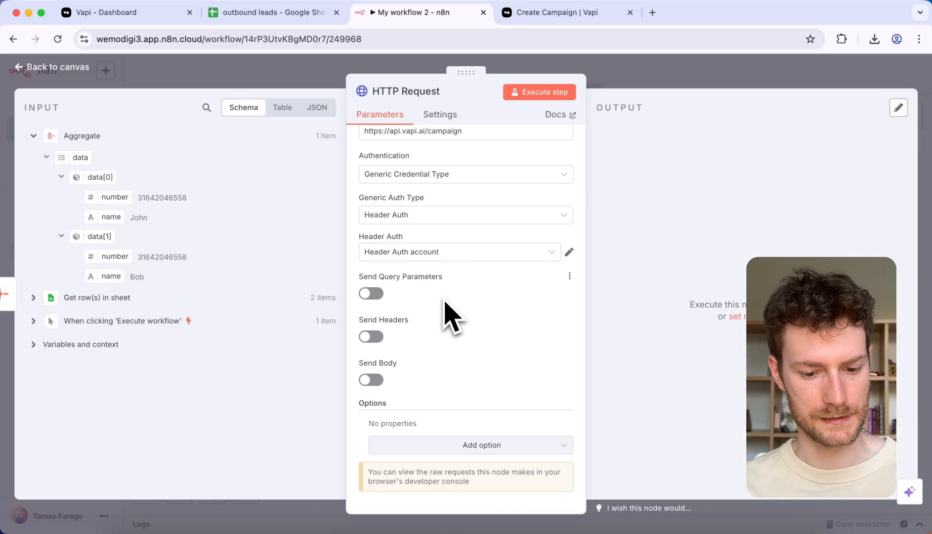
pyautogui.click(374, 380)
pyautogui.scroll(-5, 405, 381)
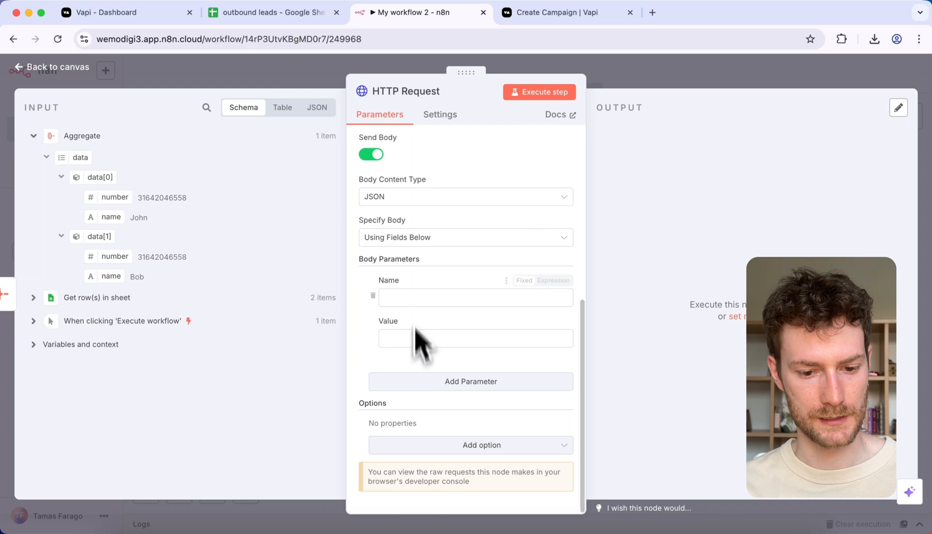
pyautogui.click(402, 241)
pyautogui.click(400, 291)
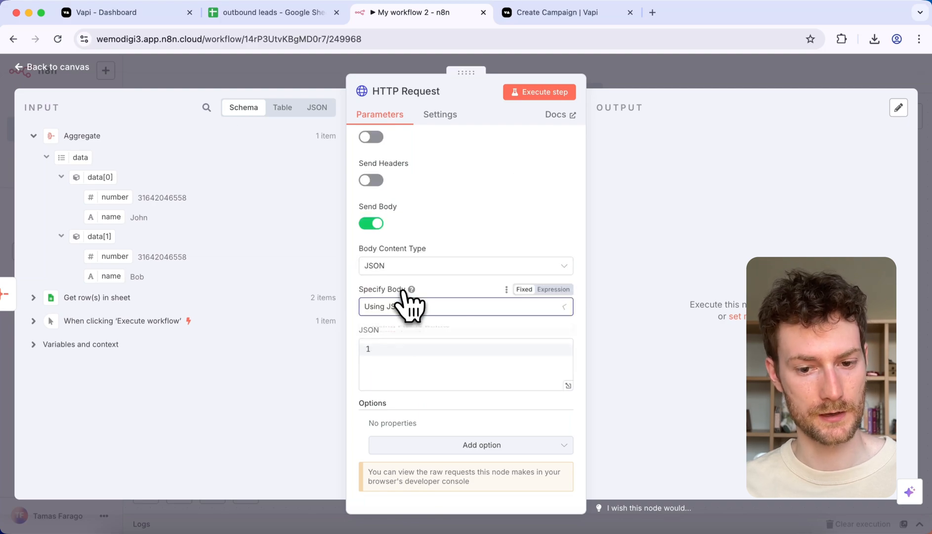
# Step: Review the Create Campaign body parameters in the Vapi docs, and copy the Twilio phone number's ID from the Vapi dashboard
pyautogui.click(553, 13)
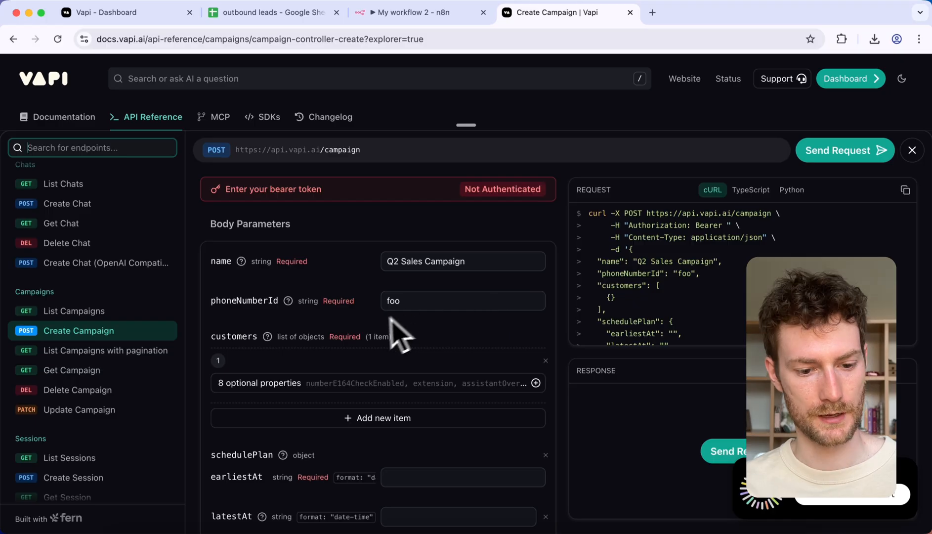
pyautogui.scroll(-1, 368, 328)
pyautogui.scroll(1, 376, 286)
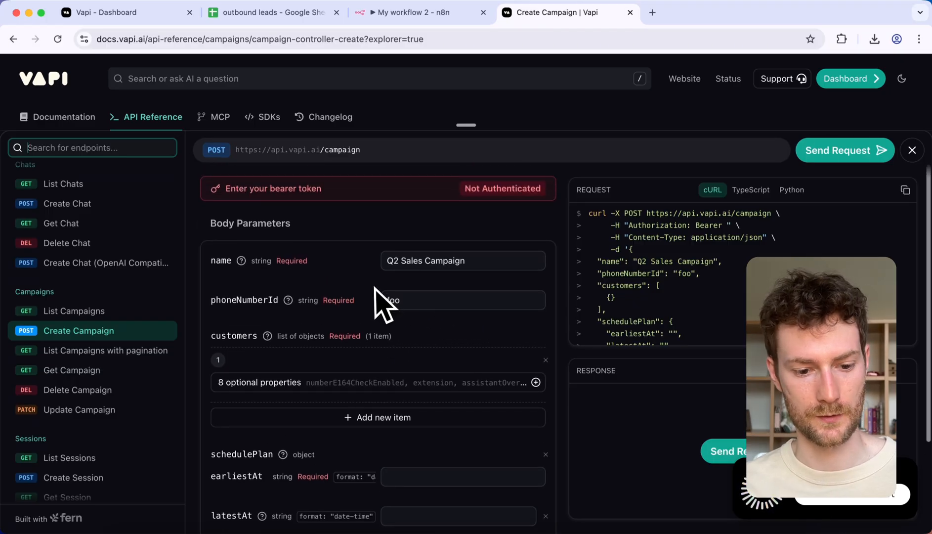
pyautogui.scroll(-1, 374, 288)
pyautogui.scroll(1, 374, 288)
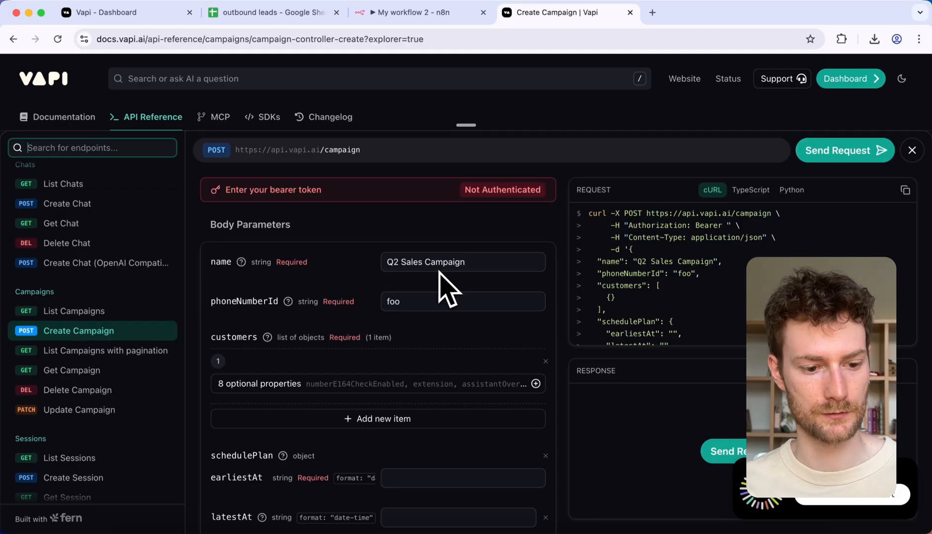
pyautogui.click(115, 12)
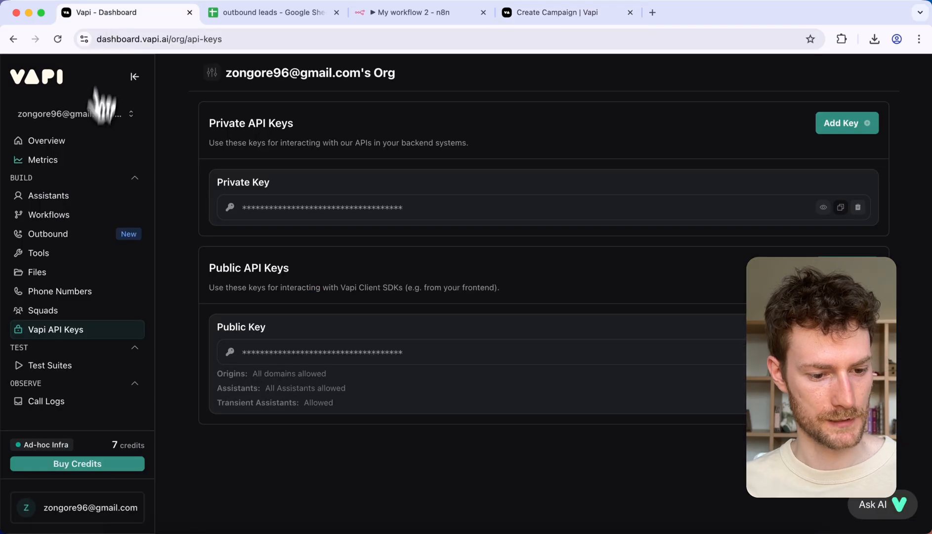
pyautogui.click(54, 291)
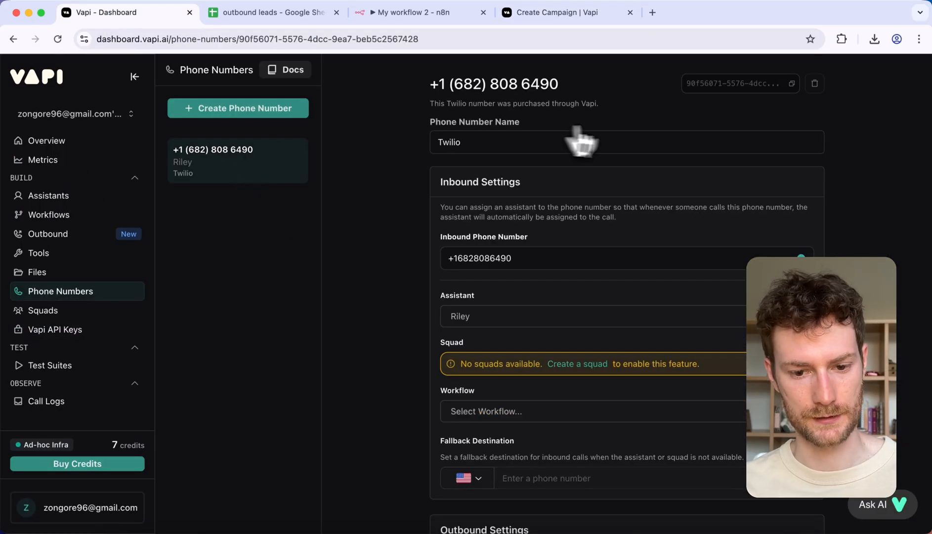
pyautogui.click(792, 84)
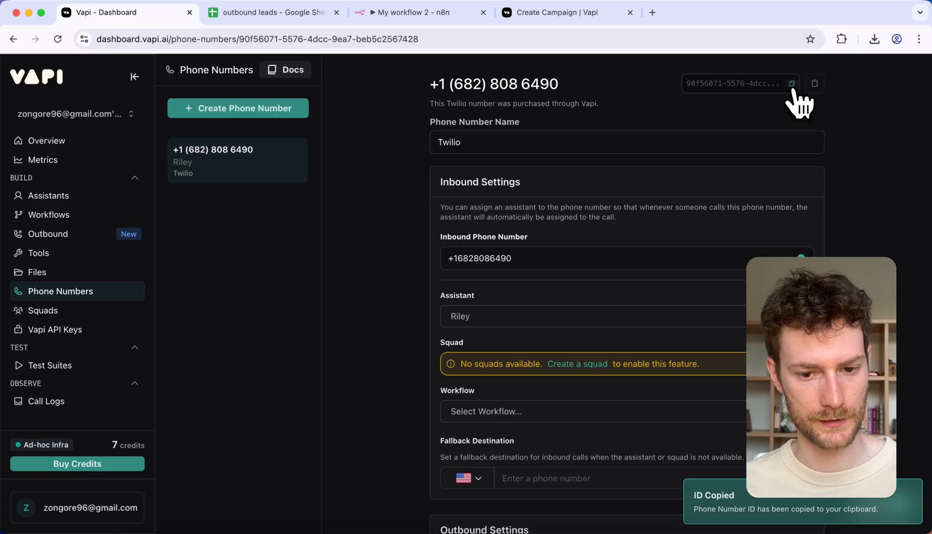
# Step: In the docs' API explorer, replace the phoneNumberId example value with the copied phone number ID
pyautogui.click(547, 19)
pyautogui.moveTo(427, 266); pyautogui.dragTo(368, 278)
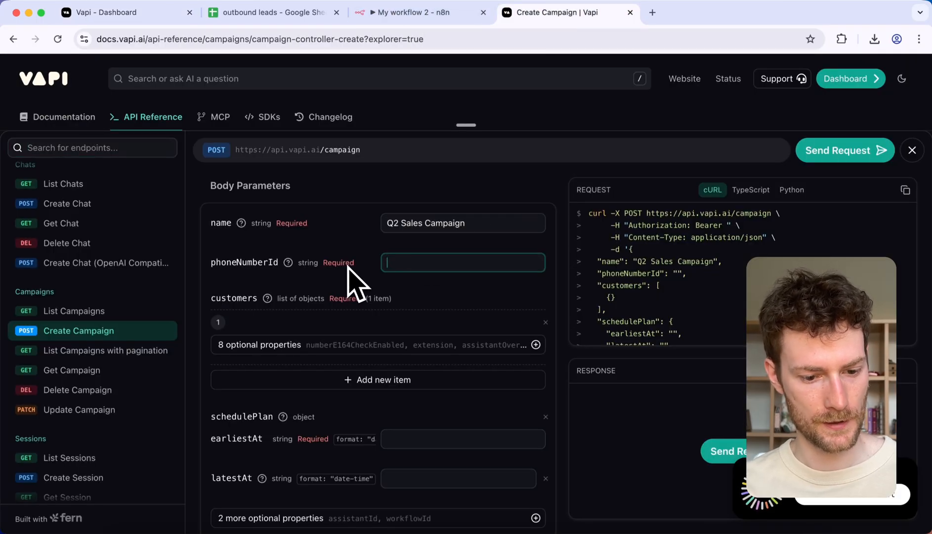
pyautogui.press('super+v')
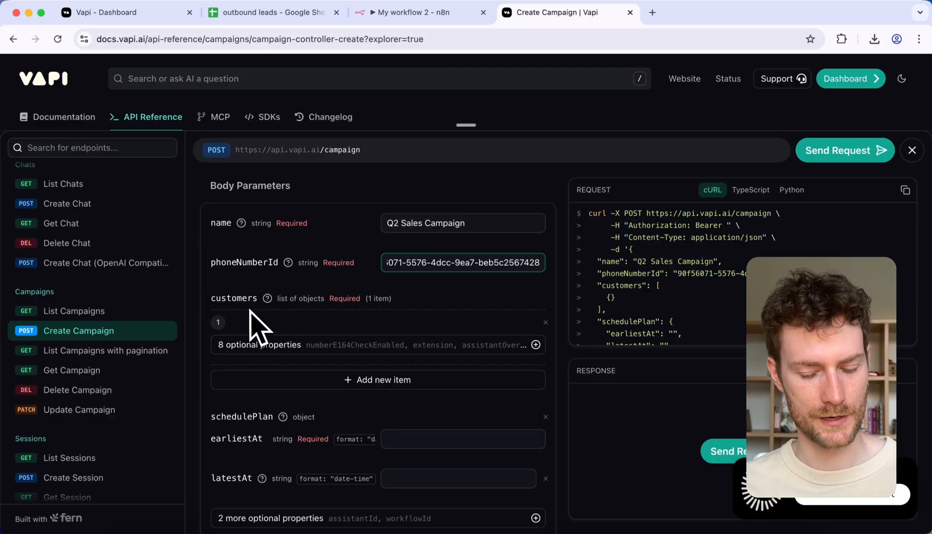
# Step: Remove the schedulePlan object from the Create Campaign body parameters
pyautogui.scroll(1, 255, 309)
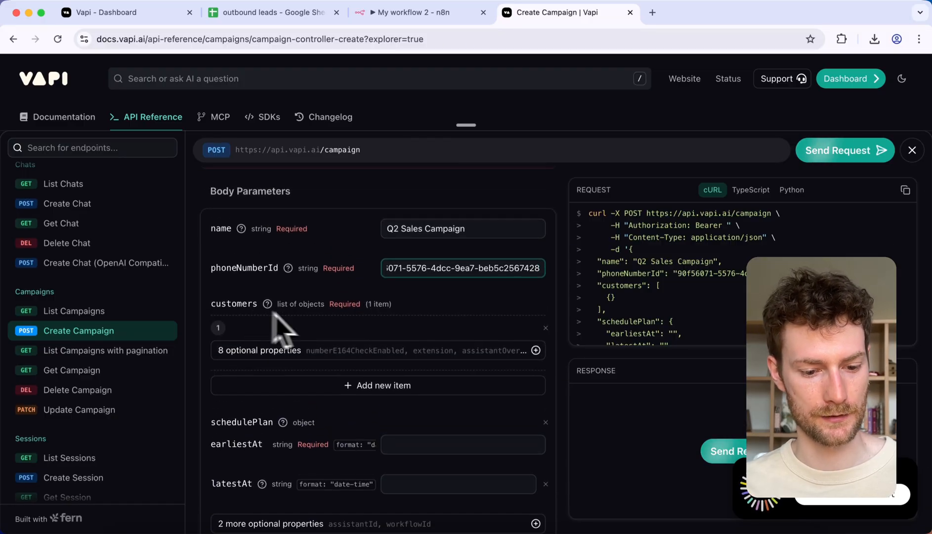
pyautogui.scroll(-1, 269, 316)
pyautogui.scroll(-2, 259, 310)
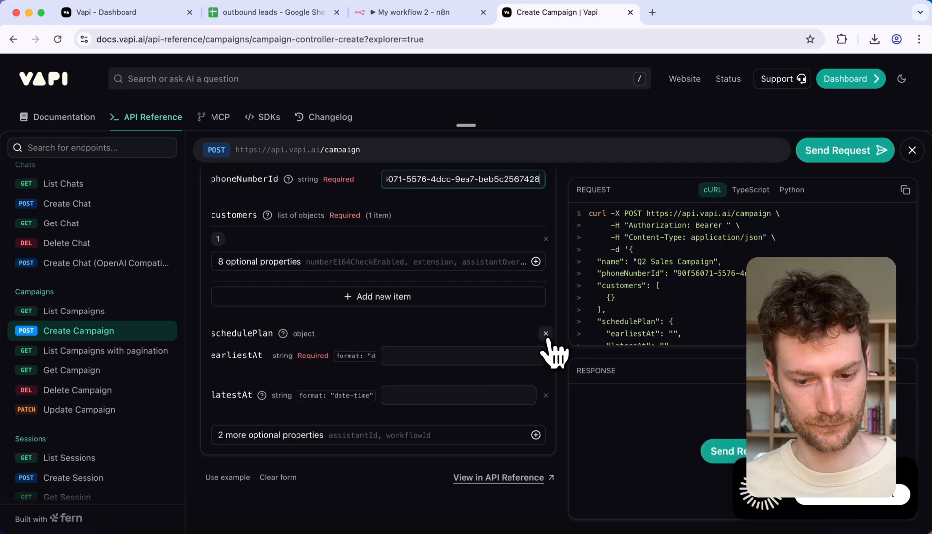
pyautogui.click(546, 333)
# Step: Add the optional assistantOverrides property to the first customer item
pyautogui.click(336, 362)
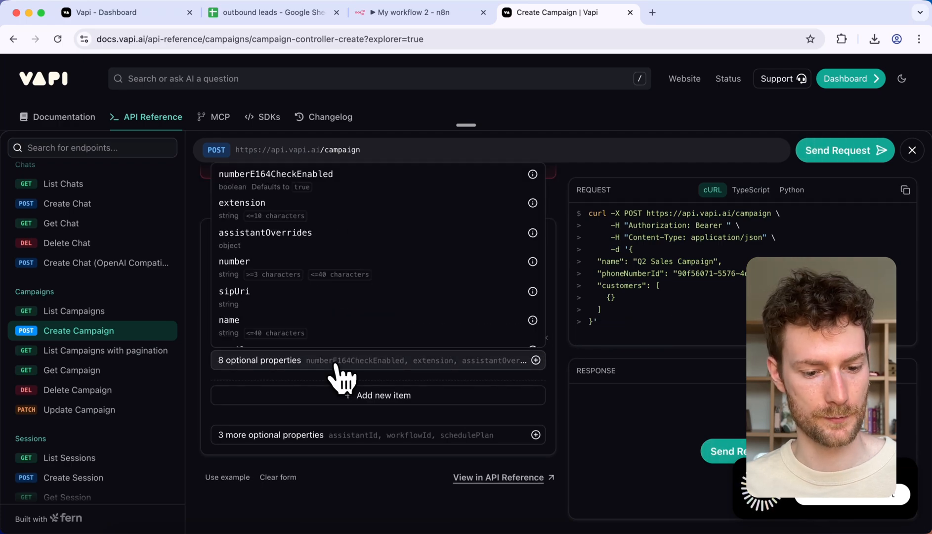
pyautogui.scroll(-2, 321, 289)
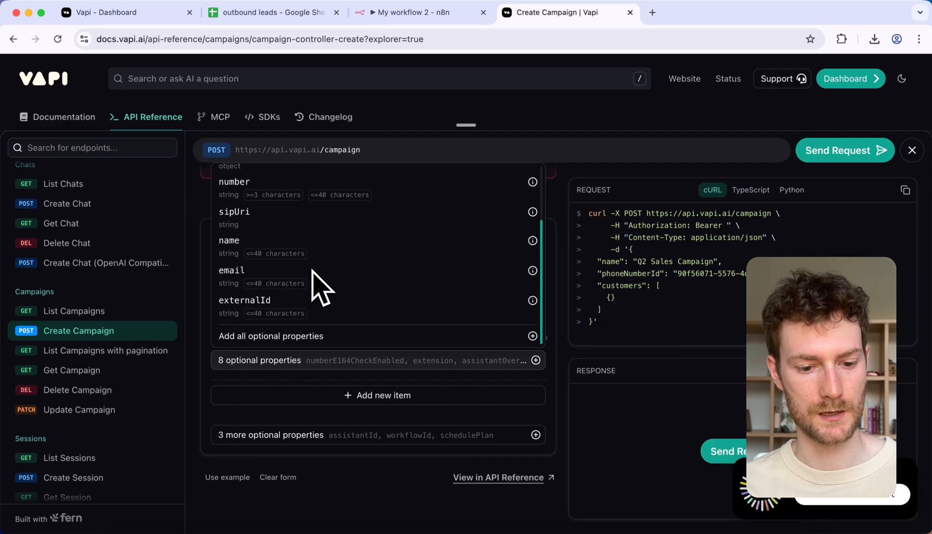
pyautogui.scroll(2, 313, 275)
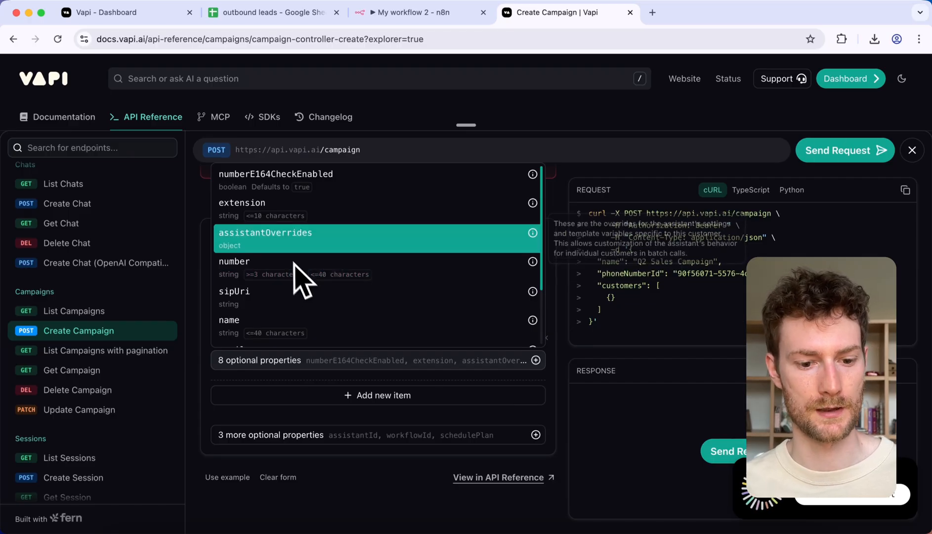
pyautogui.click(277, 236)
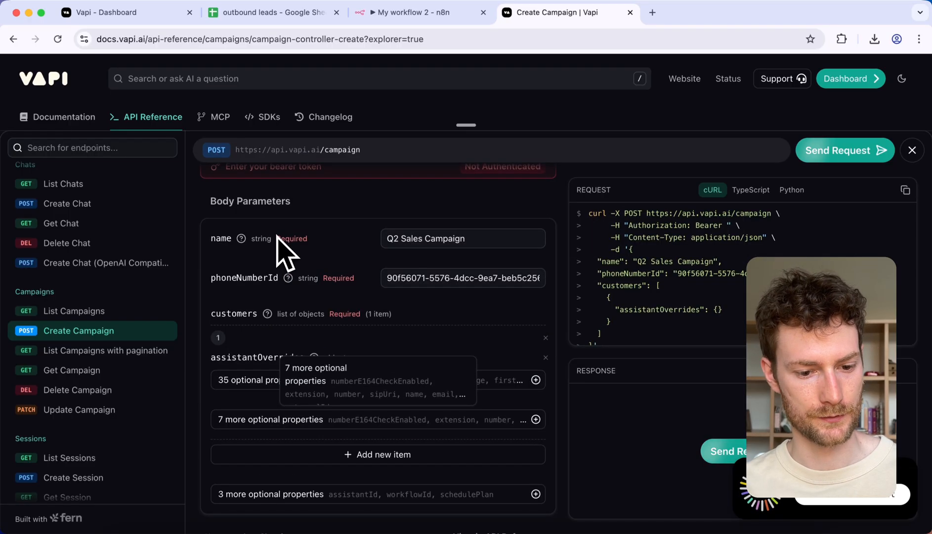
# Step: Add the optional variableValues object inside the customer's assistantOverrides
pyautogui.click(350, 327)
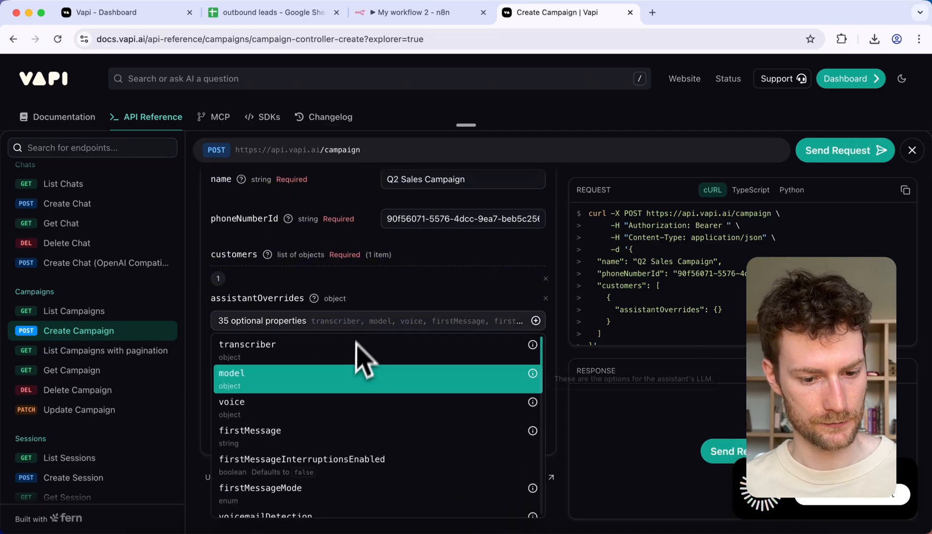
pyautogui.scroll(-3, 349, 386)
pyautogui.scroll(-5, 345, 411)
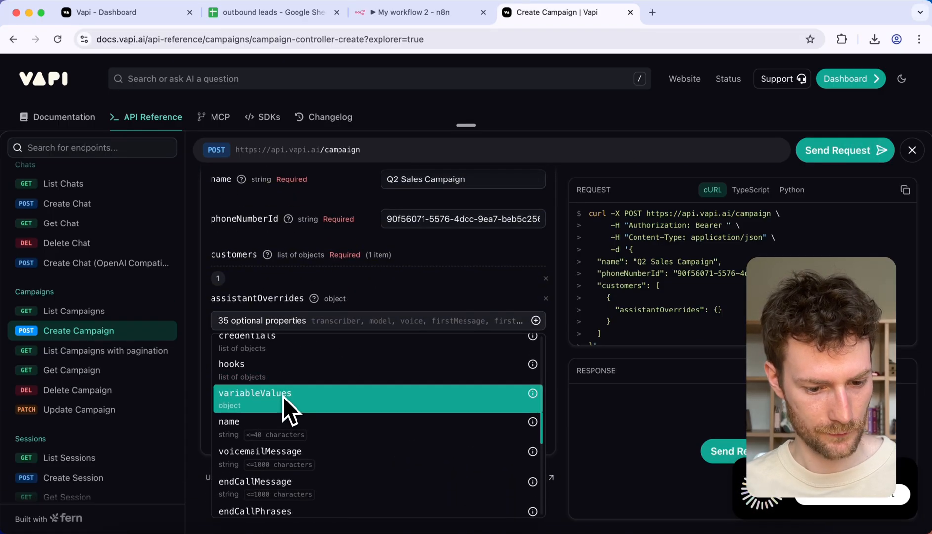
pyautogui.click(282, 396)
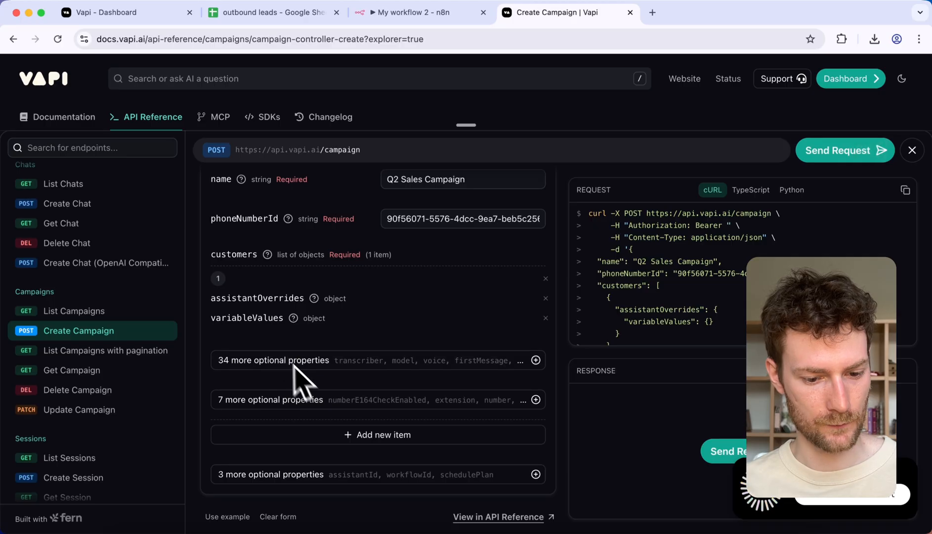
# Step: Add the optional number property to the first customer item and copy the JSON body from the request preview
pyautogui.click(302, 403)
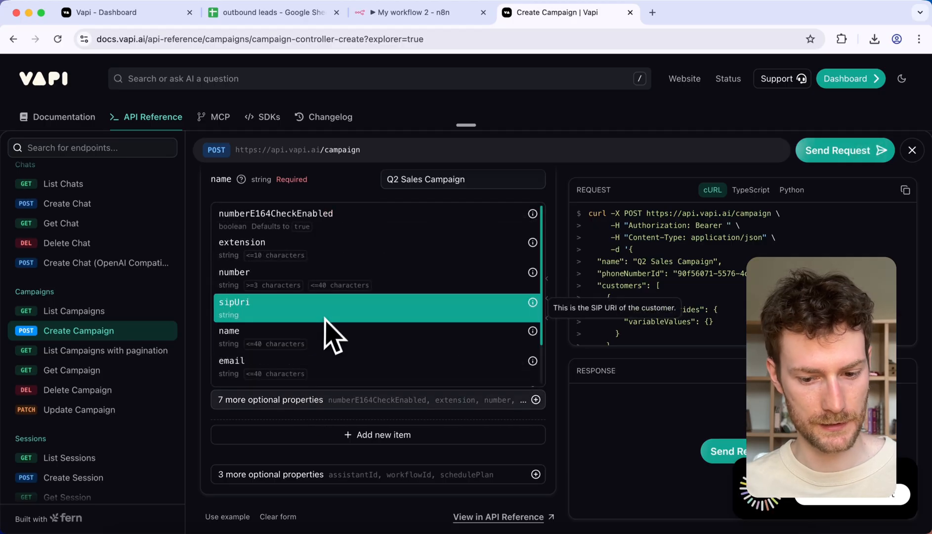
pyautogui.click(305, 286)
pyautogui.moveTo(629, 250); pyautogui.dragTo(594, 333)
pyautogui.press('super+c')
# Step: In the n8n HTTP Request node, paste the copied Create Campaign body into the JSON field's expanded expression editor
pyautogui.click(395, 12)
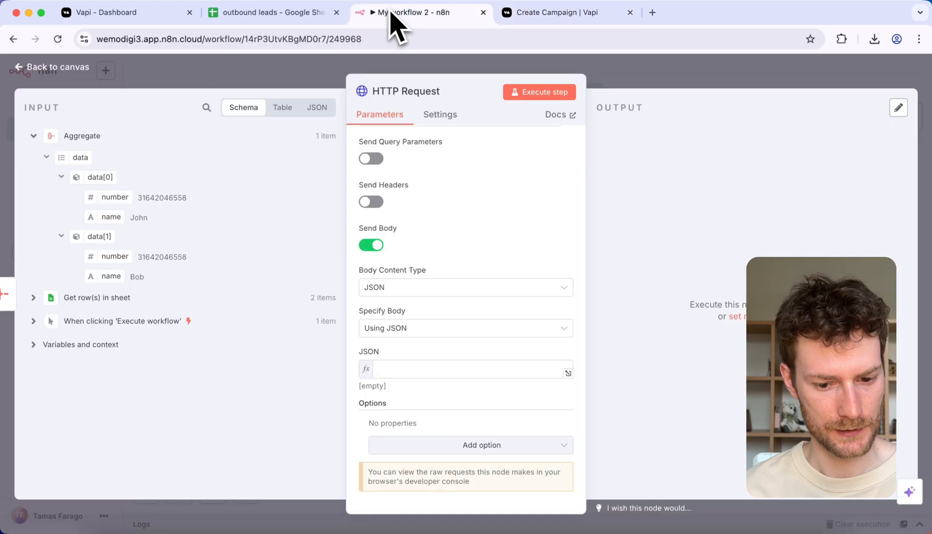
pyautogui.click(541, 380)
pyautogui.click(553, 352)
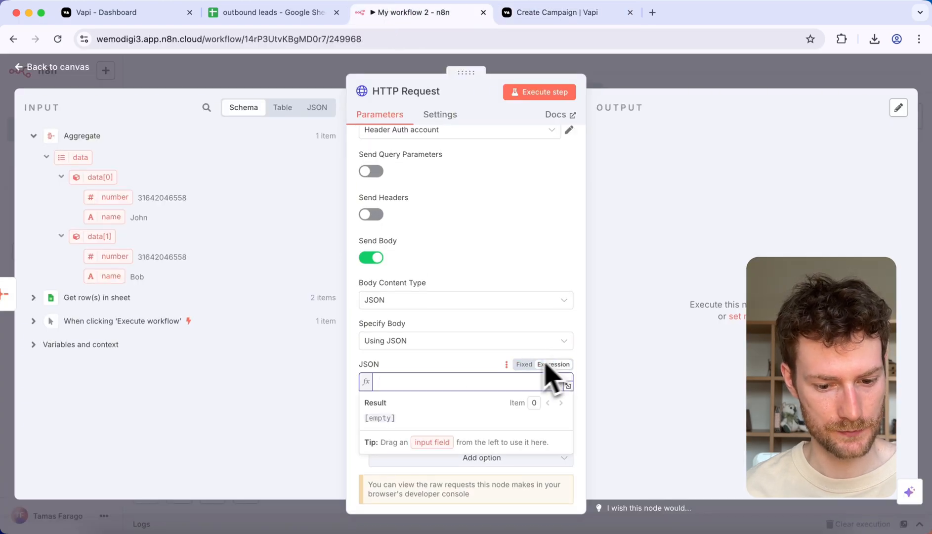
pyautogui.click(567, 385)
pyautogui.press('super+v')
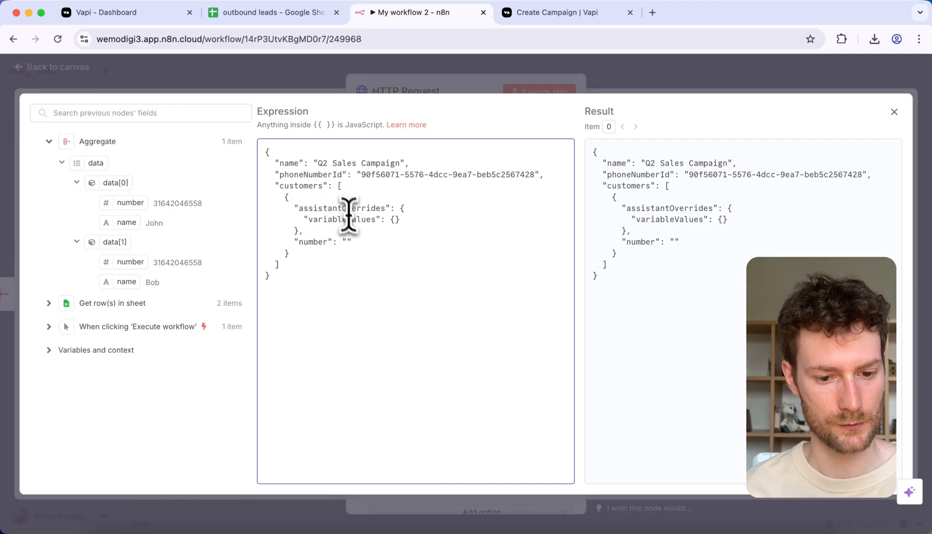
# Step: Examine the customers array in the pasted JSON body
pyautogui.moveTo(336, 188); pyautogui.dragTo(286, 266)
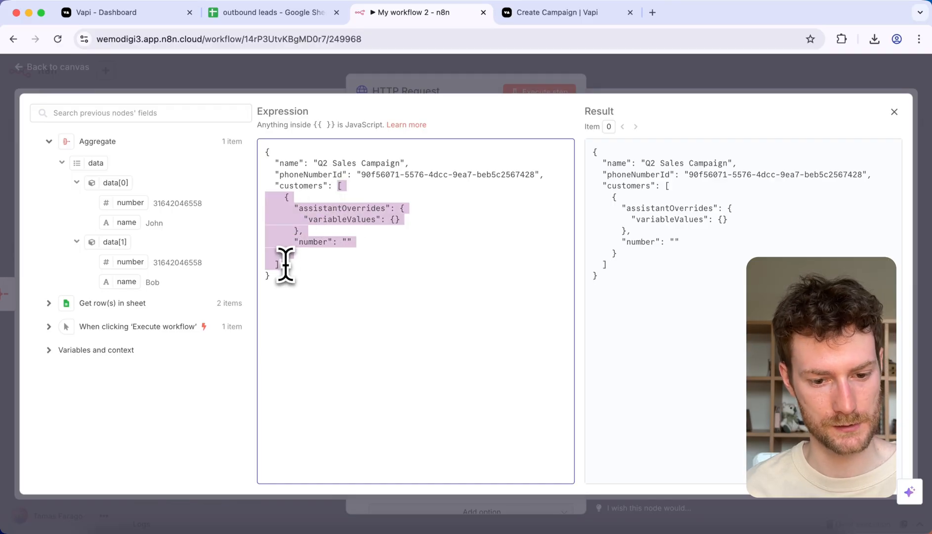
pyautogui.click(312, 274)
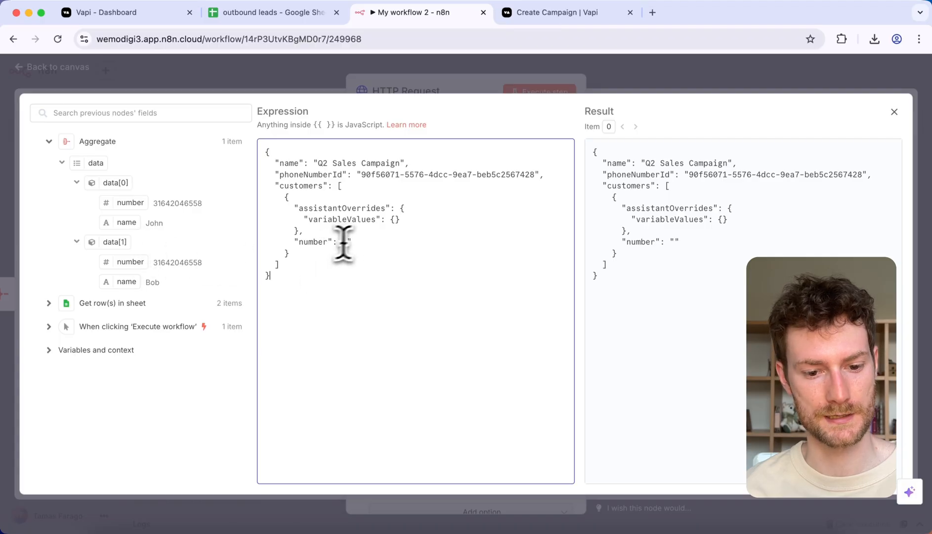
pyautogui.moveTo(340, 185); pyautogui.dragTo(309, 247)
pyautogui.click(311, 254)
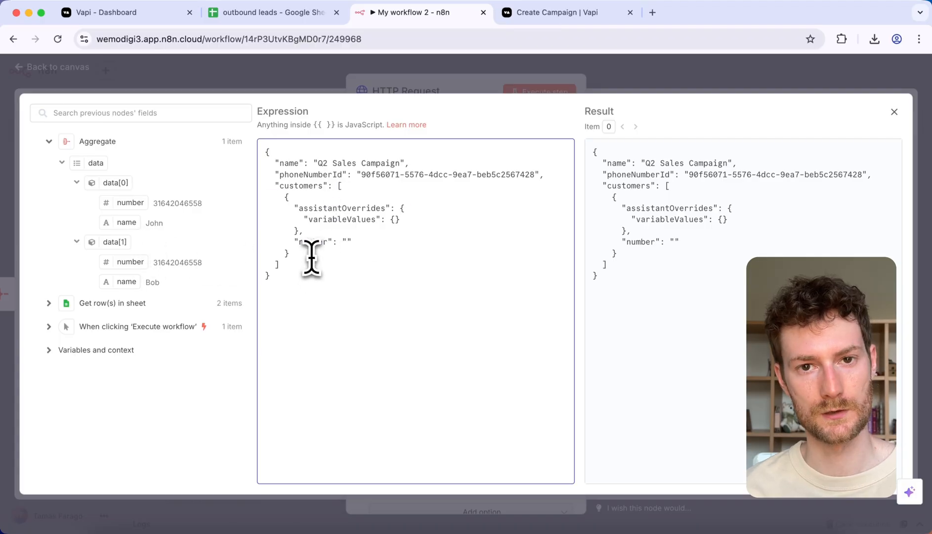
# Step: Return to the workflow canvas and insert a Code node between Aggregate and HTTP Request
pyautogui.click(198, 81)
pyautogui.click(222, 76)
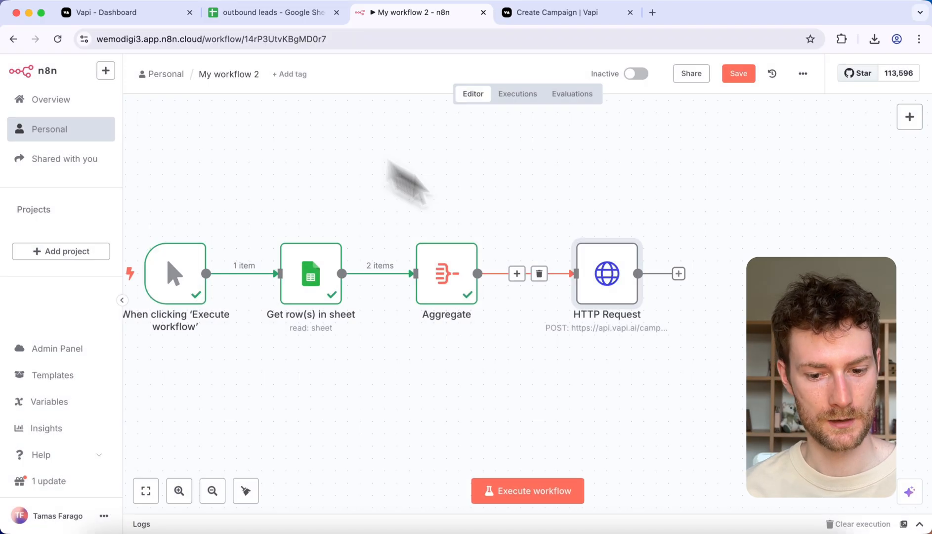
pyautogui.click(548, 274)
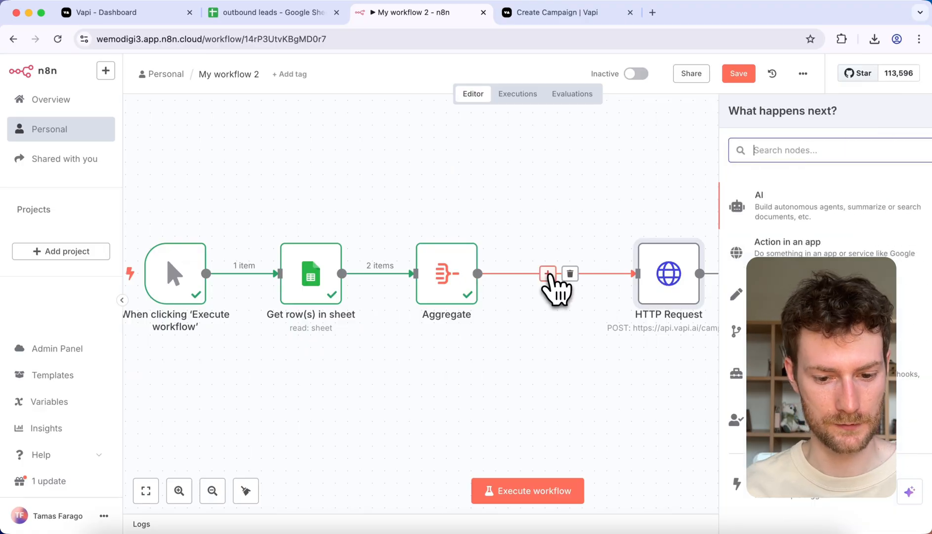
pyautogui.write('code')
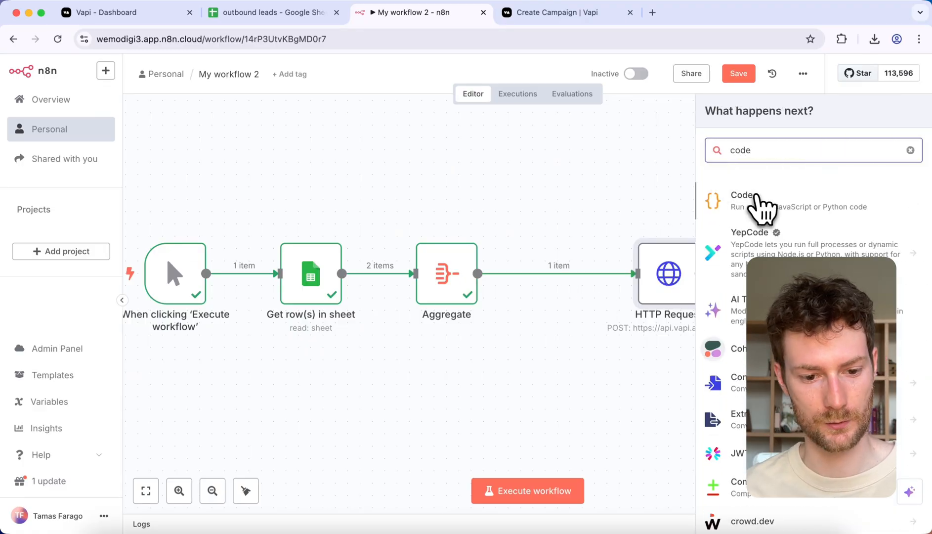
pyautogui.click(760, 208)
# Step: Replace the Code node's default JavaScript with a customerData constant assigned to the Aggregate data array, $input.first().json.data
pyautogui.click(346, 277)
pyautogui.hotkey('ctrl', 'a')
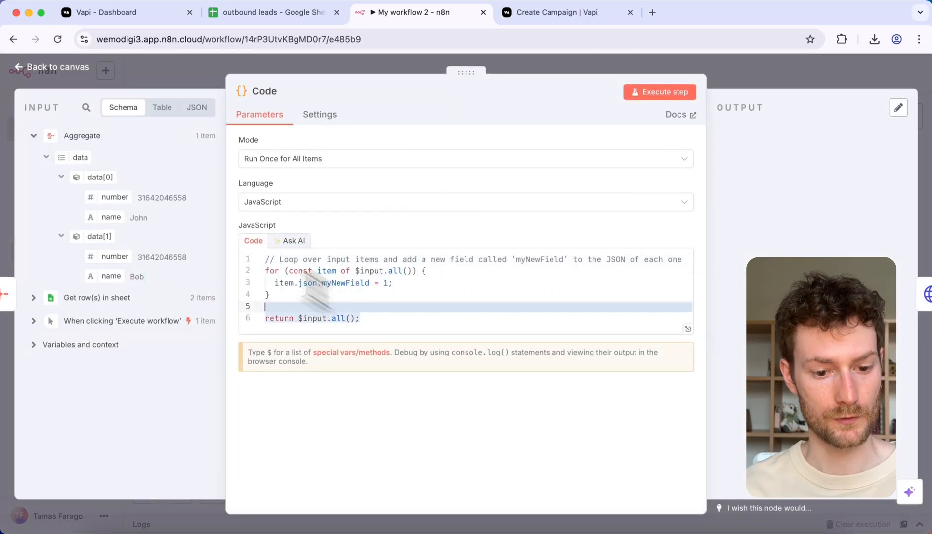
pyautogui.press('BackSpace')
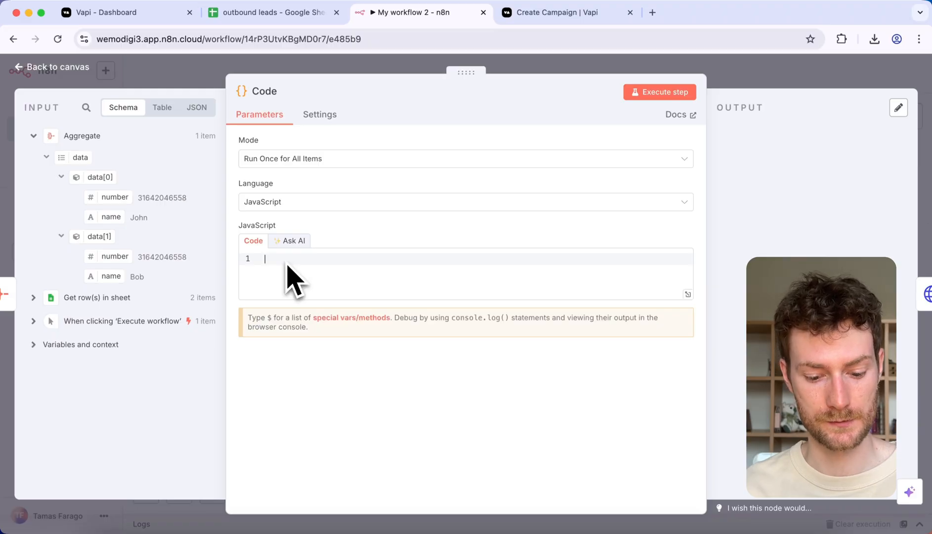
pyautogui.write('const custom')
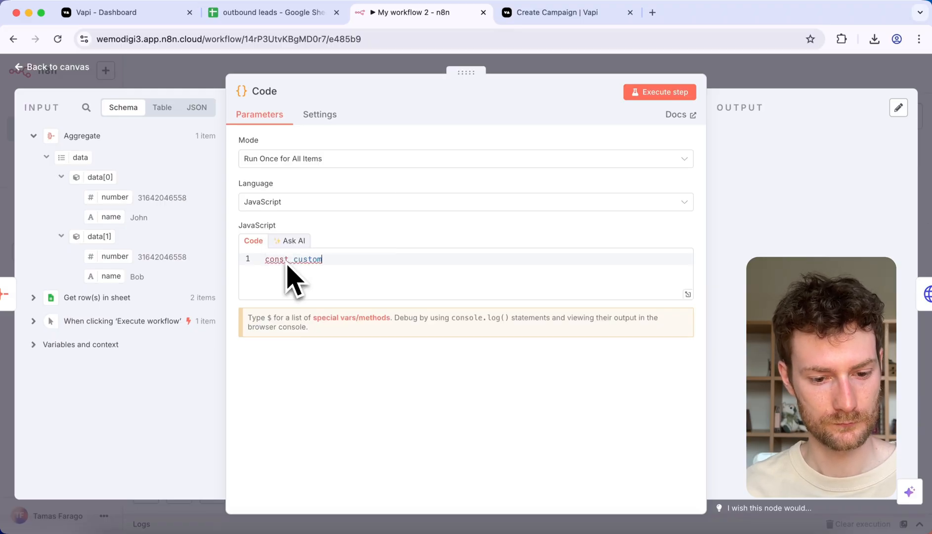
pyautogui.write('erData =')
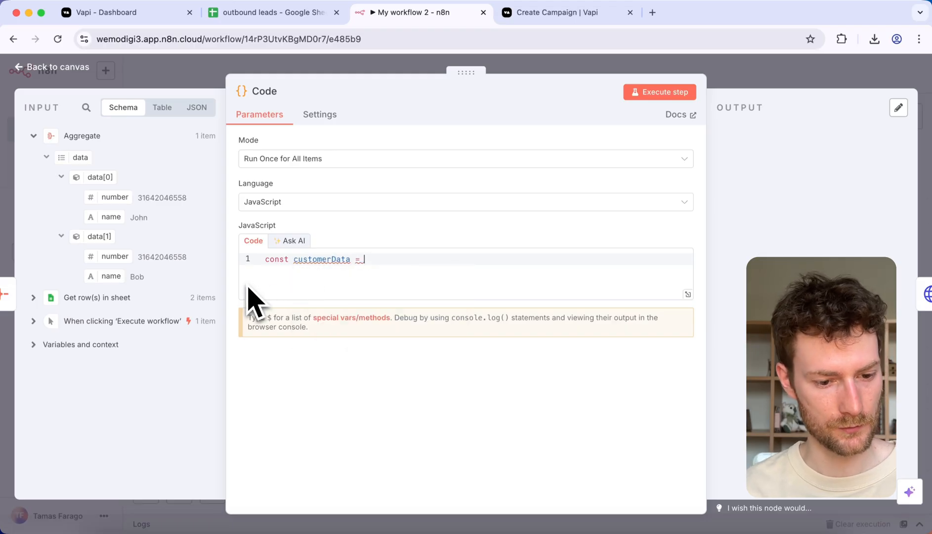
pyautogui.moveTo(80, 158); pyautogui.dragTo(390, 262)
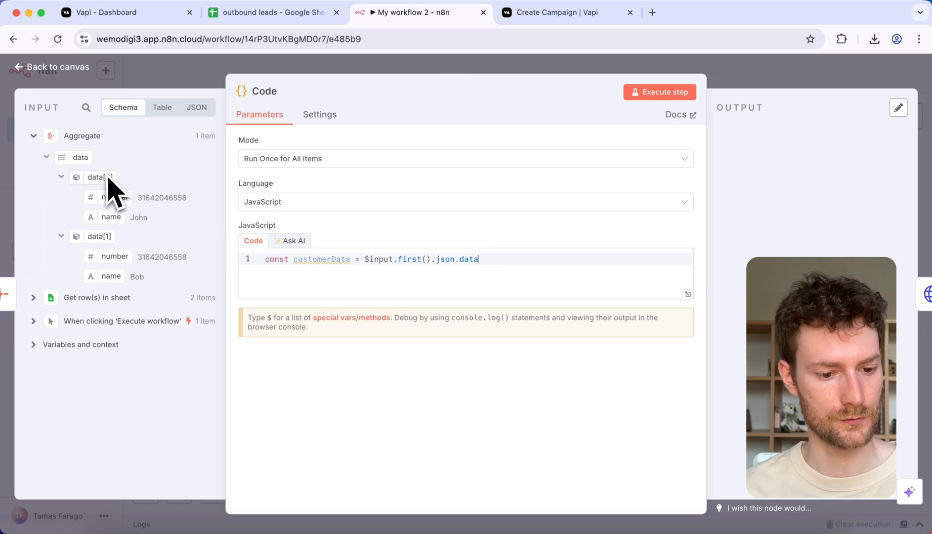
# Step: Check the structure of the customers array in the Vapi docs' cURL request and return to the n8n Code node
pyautogui.click(548, 12)
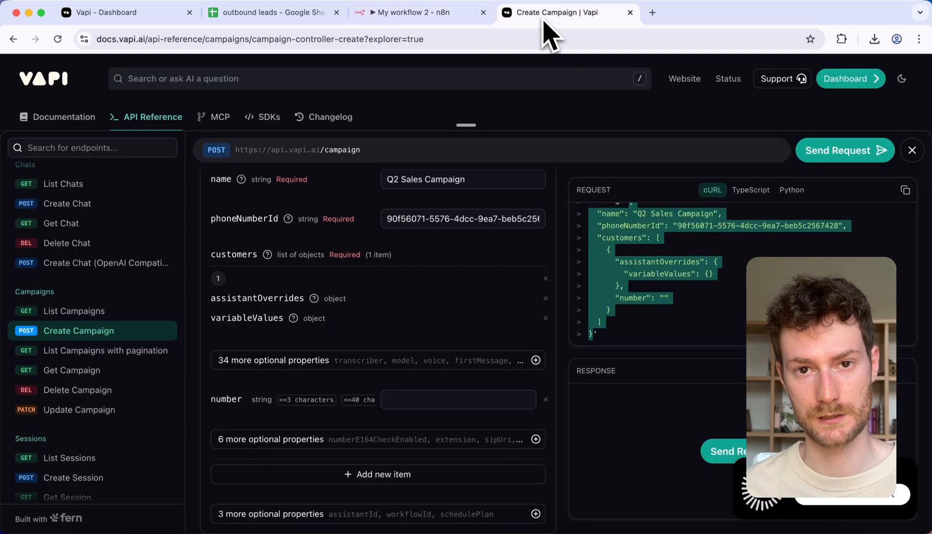
pyautogui.click(656, 274)
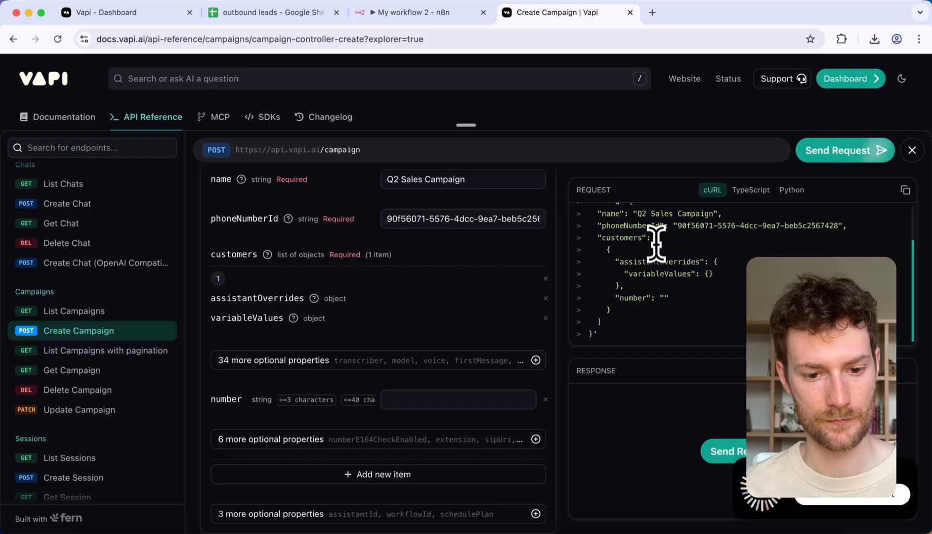
pyautogui.moveTo(657, 238); pyautogui.dragTo(641, 306)
pyautogui.click(618, 318)
pyautogui.click(413, 12)
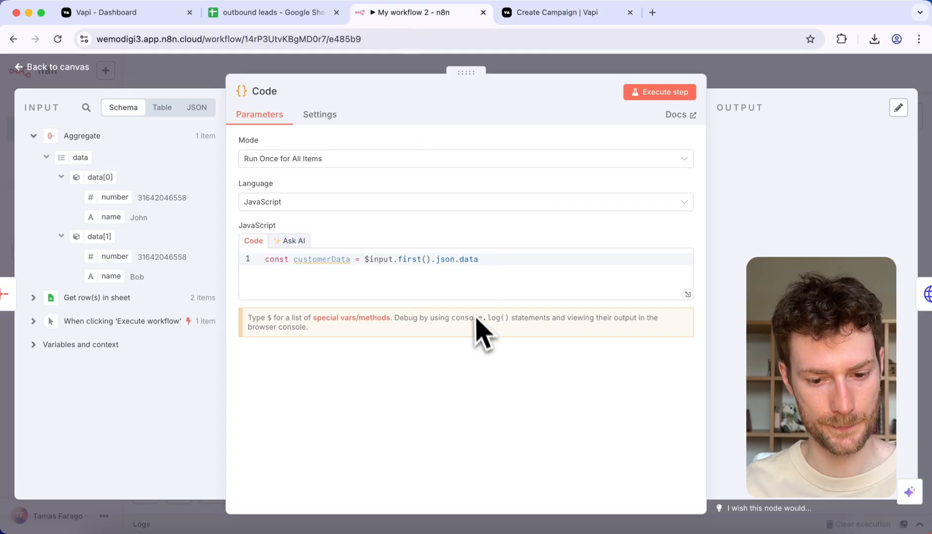
# Step: Append .map(lead => ({ })) to the customerData expression, with an empty line inside the returned object
pyautogui.write('map(')
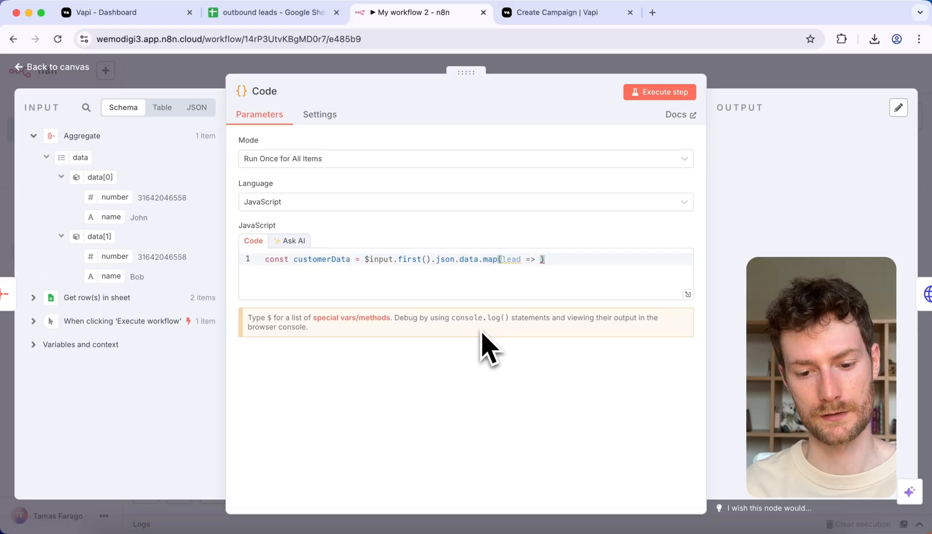
pyautogui.write('lead => ')
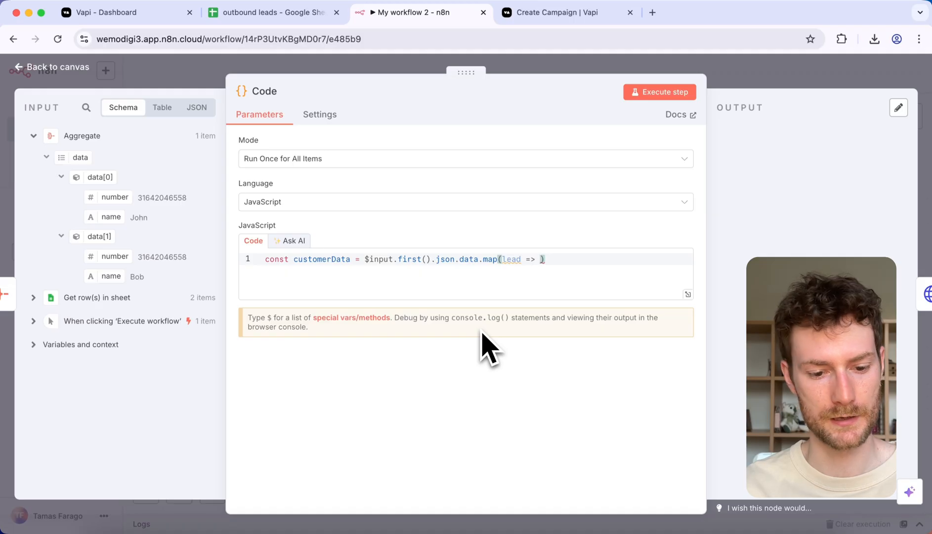
pyautogui.write('({')
pyautogui.press('Return')
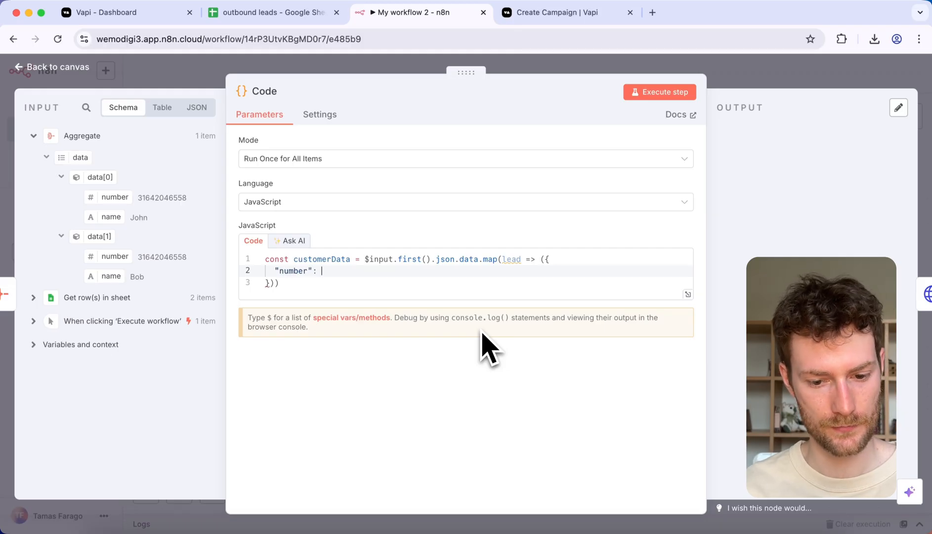
# Step: Add a "number" property set to lead.number in the mapped object, followed by a comma and a new line
pyautogui.write('"number": "')
pyautogui.press('BackSpace')
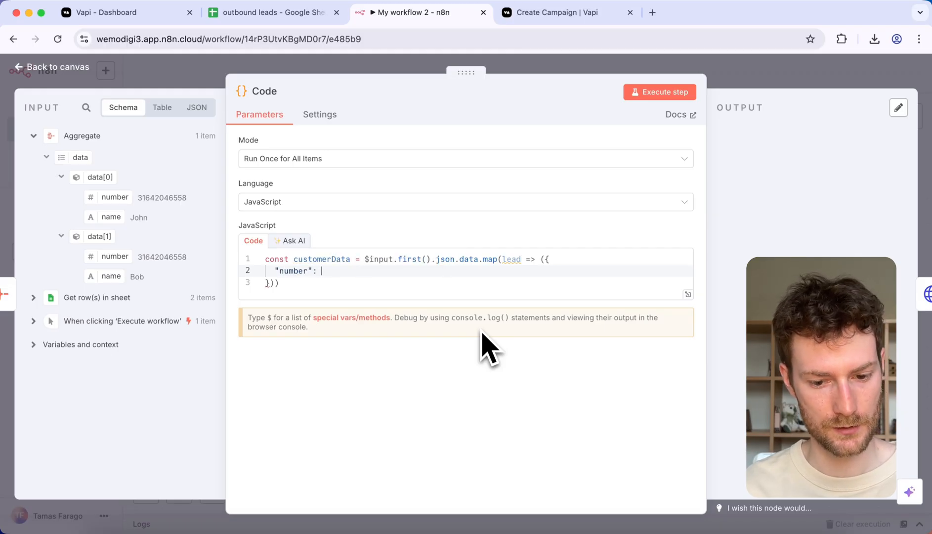
pyautogui.write('lead.numb')
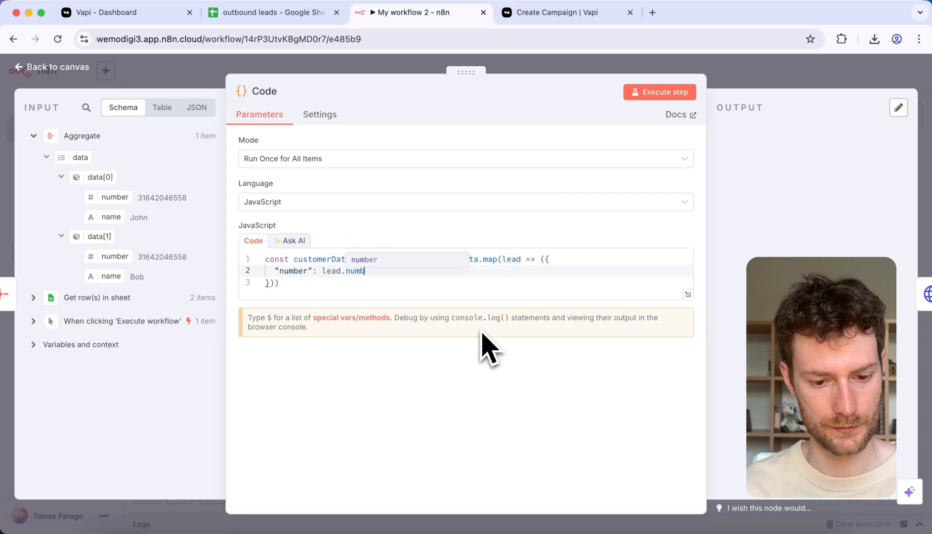
pyautogui.write('er')
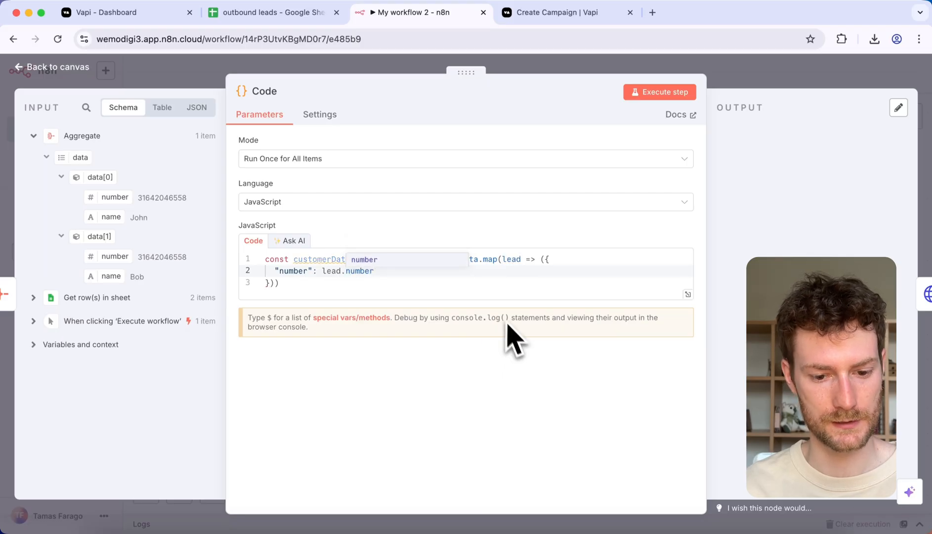
pyautogui.click(383, 270)
pyautogui.write(',')
pyautogui.press('Return')
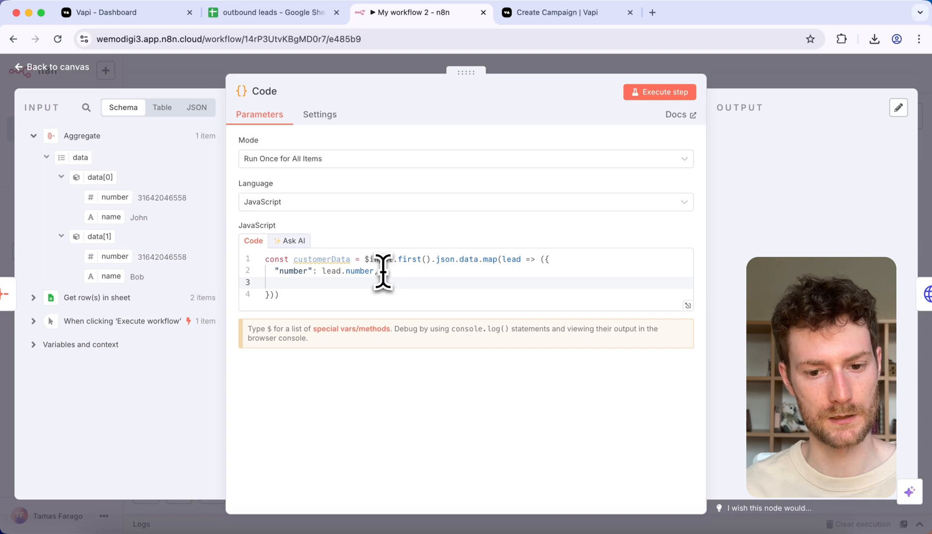
# Step: Add an "assistantOverrides" object below number in the mapped object, copying the property name from the Vapi docs request
pyautogui.write('"')
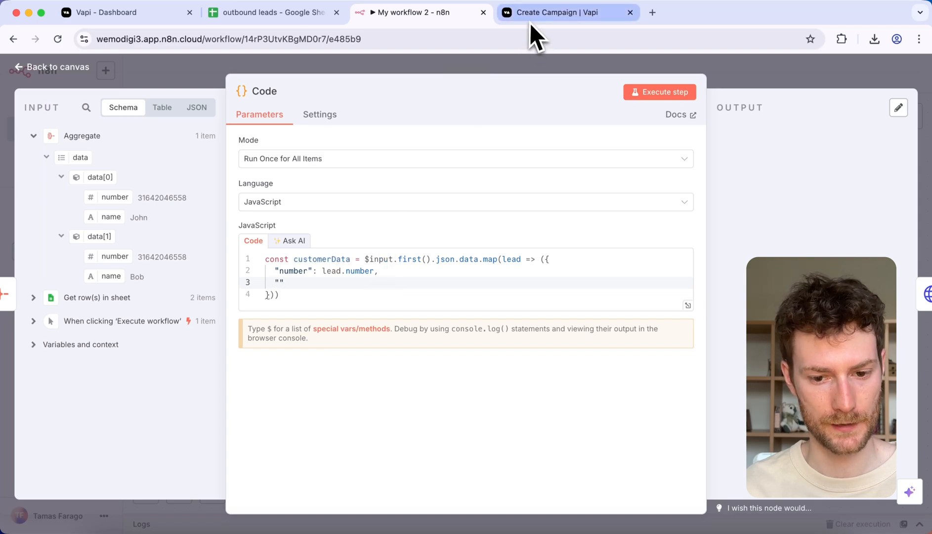
pyautogui.click(531, 16)
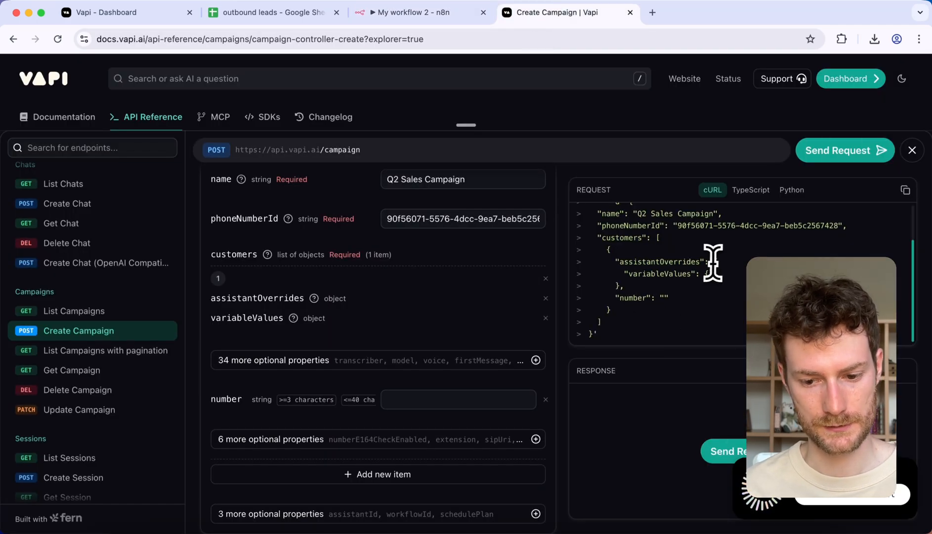
pyautogui.moveTo(705, 262); pyautogui.dragTo(619, 263)
pyautogui.click(396, 11)
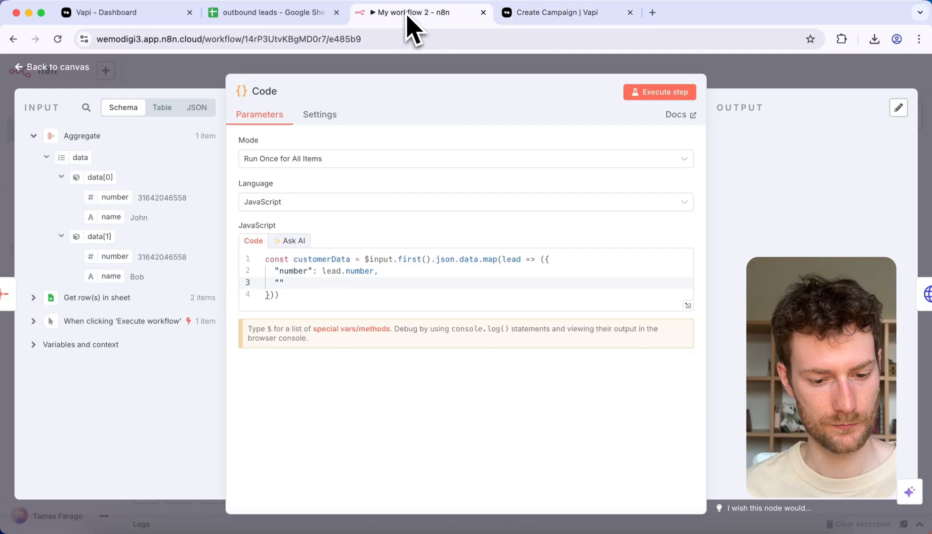
pyautogui.write('assistantOverrides"')
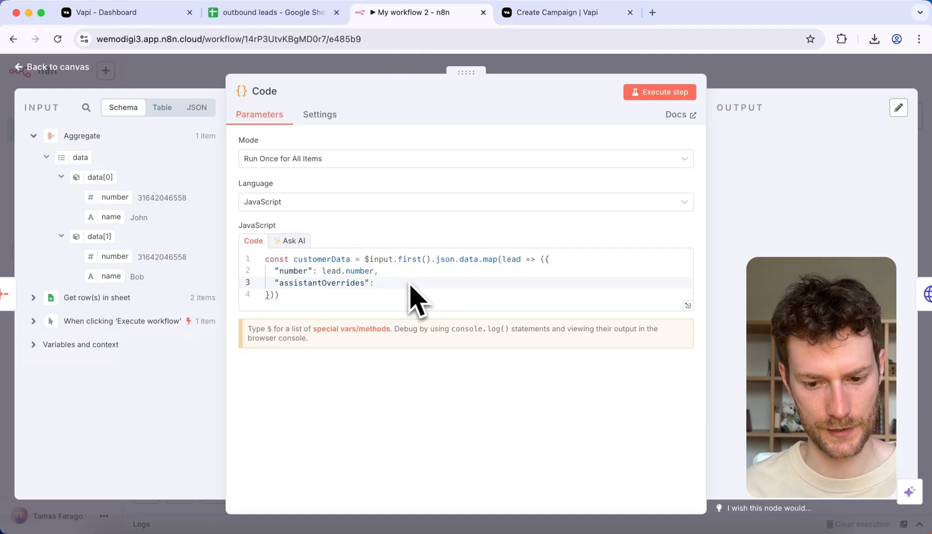
pyautogui.write('{')
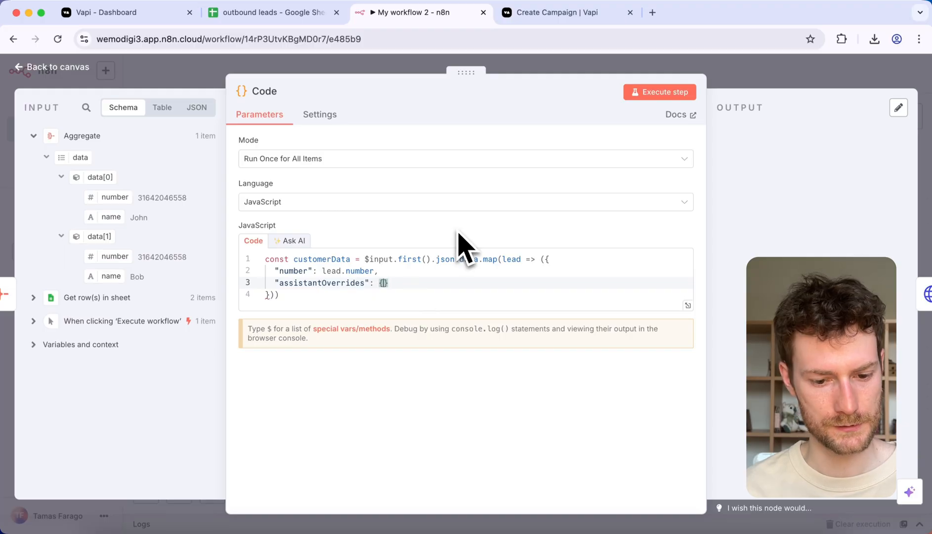
# Step: Nest a "variableValues" object inside assistantOverrides with a "name" property set to lead.name
pyautogui.press('Return')
pyautogui.write('"variableValues"')
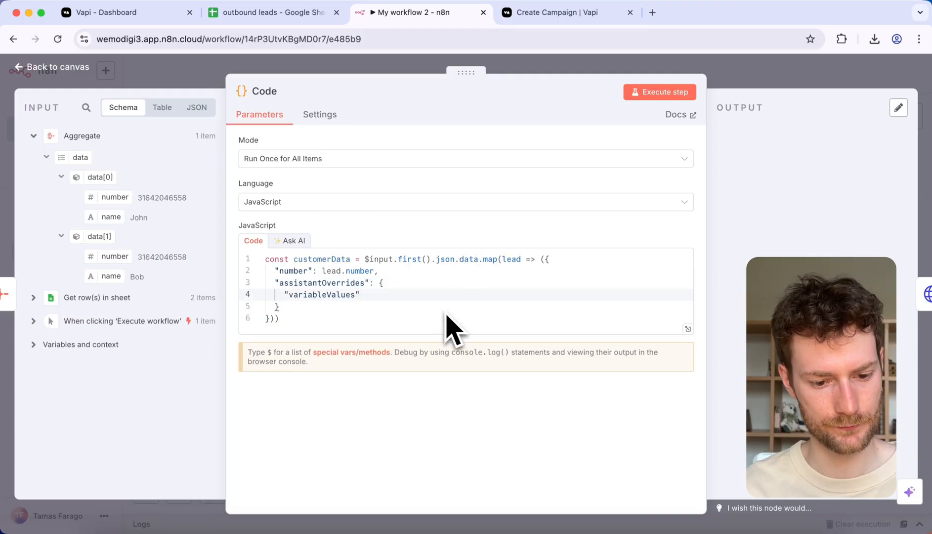
pyautogui.write(': {')
pyautogui.press('Return')
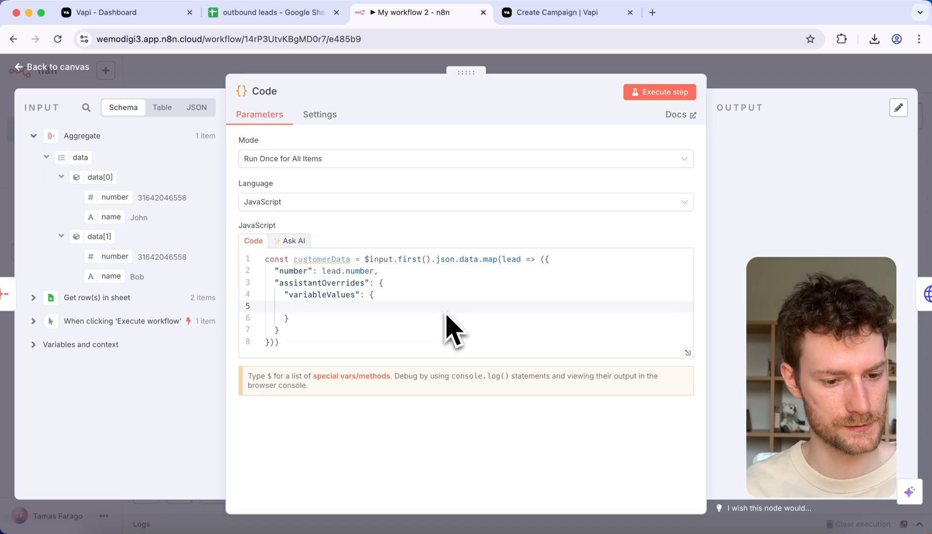
pyautogui.write('name"')
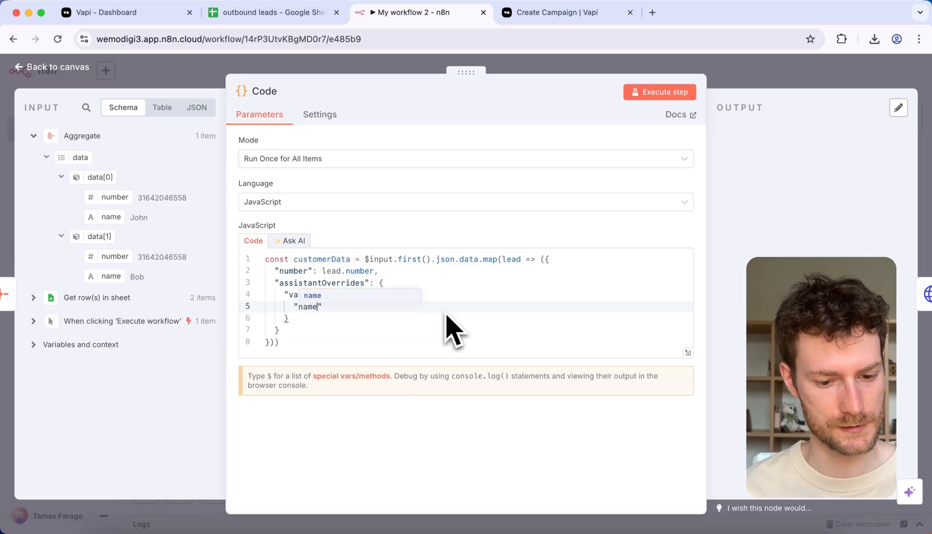
pyautogui.write(': lead.')
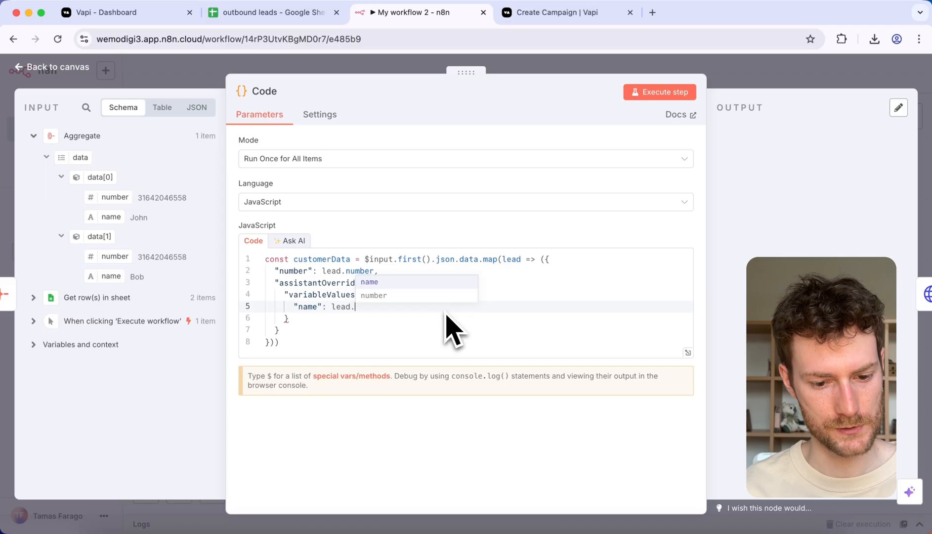
pyautogui.press('Return')
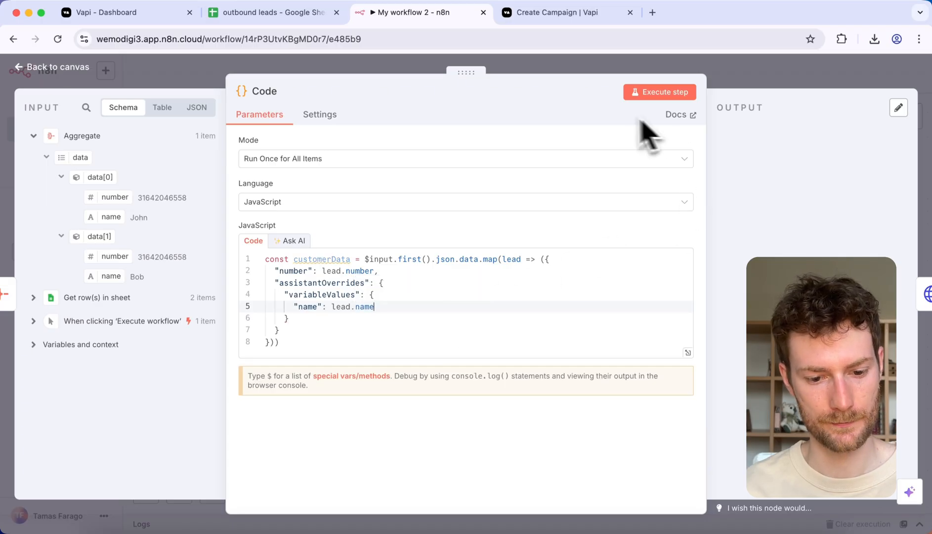
# Step: End the code with return {customerData} and execute the Code node
pyautogui.click(289, 342)
pyautogui.press('Return')
pyautogui.press('Return')
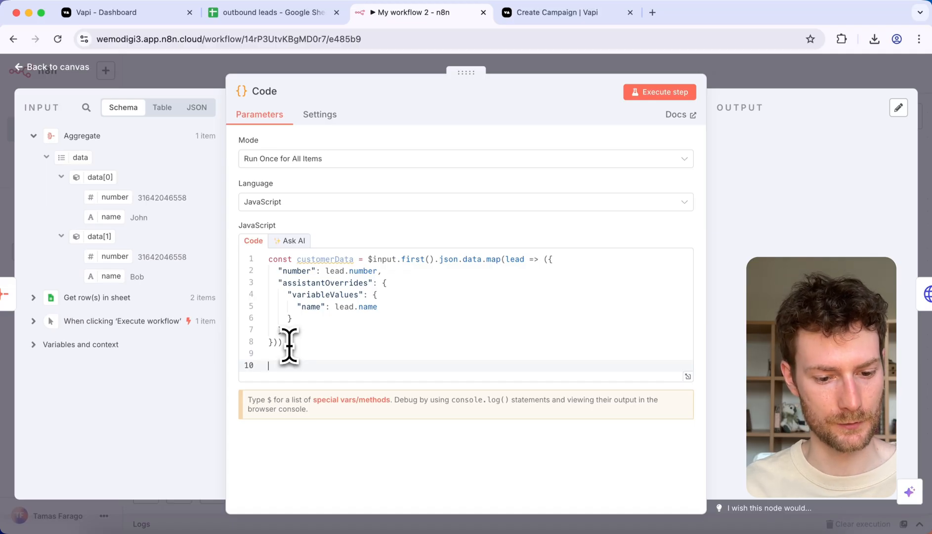
pyautogui.write('return {customerData')
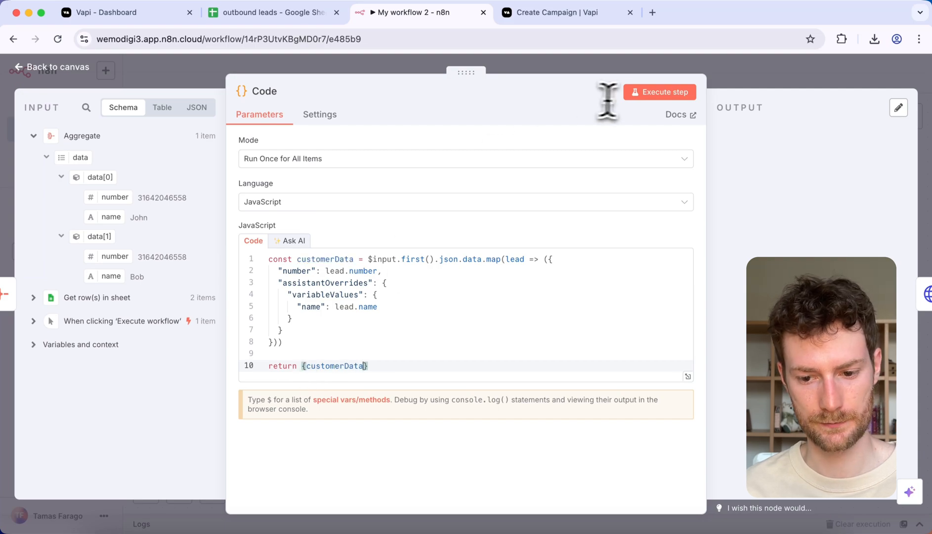
pyautogui.click(645, 95)
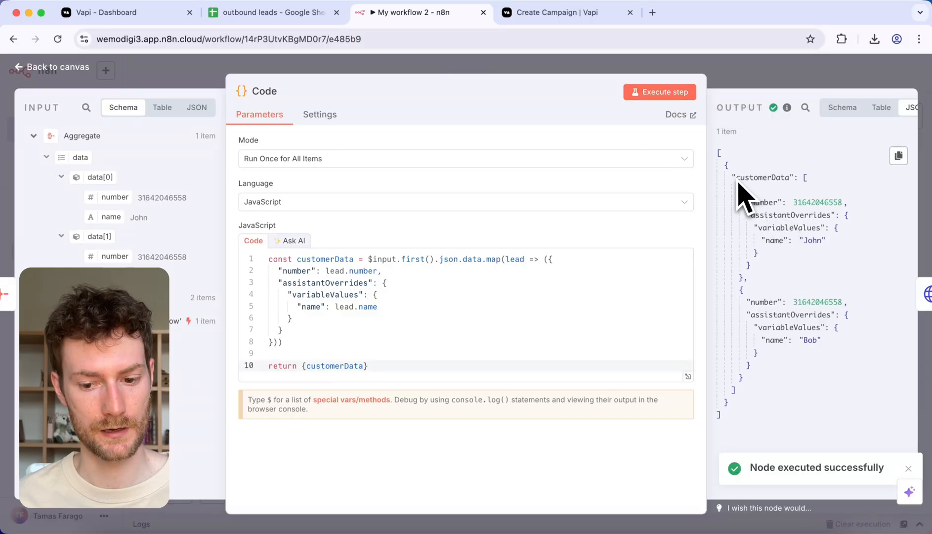
pyautogui.click(730, 77)
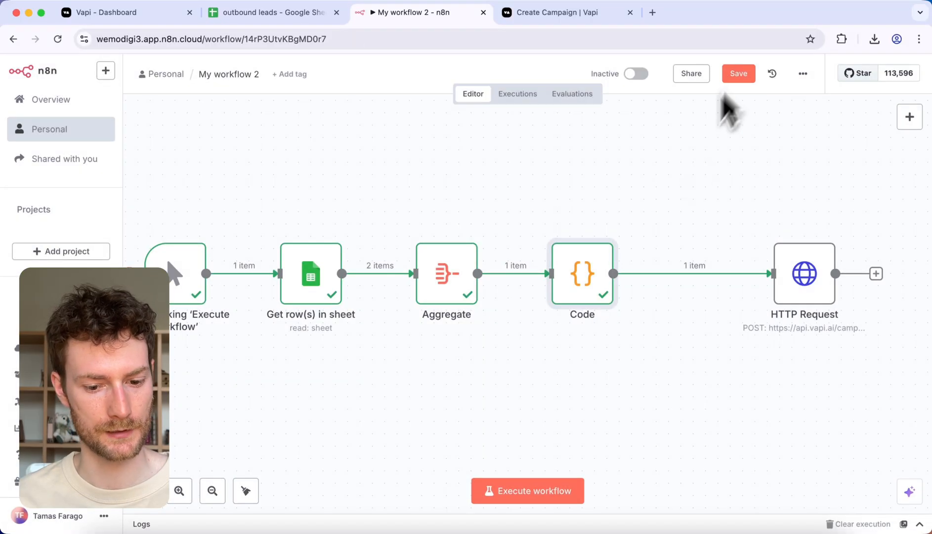
# Step: Move the HTTP Request node closer to the Code node and delete the placeholder customers array from its JSON body
pyautogui.click(811, 296)
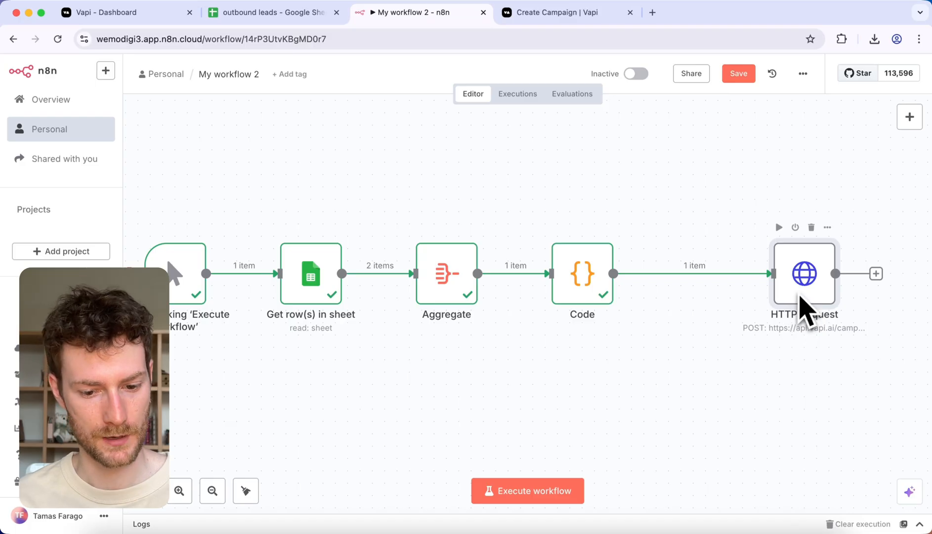
pyautogui.moveTo(803, 307); pyautogui.dragTo(729, 298)
pyautogui.doubleClick(730, 298)
pyautogui.scroll(-5, 455, 342)
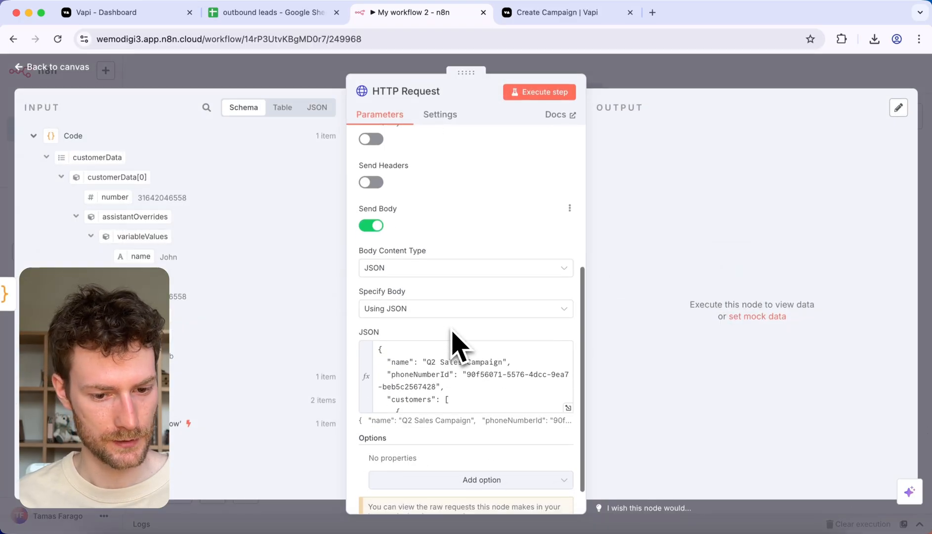
pyautogui.scroll(-3, 444, 358)
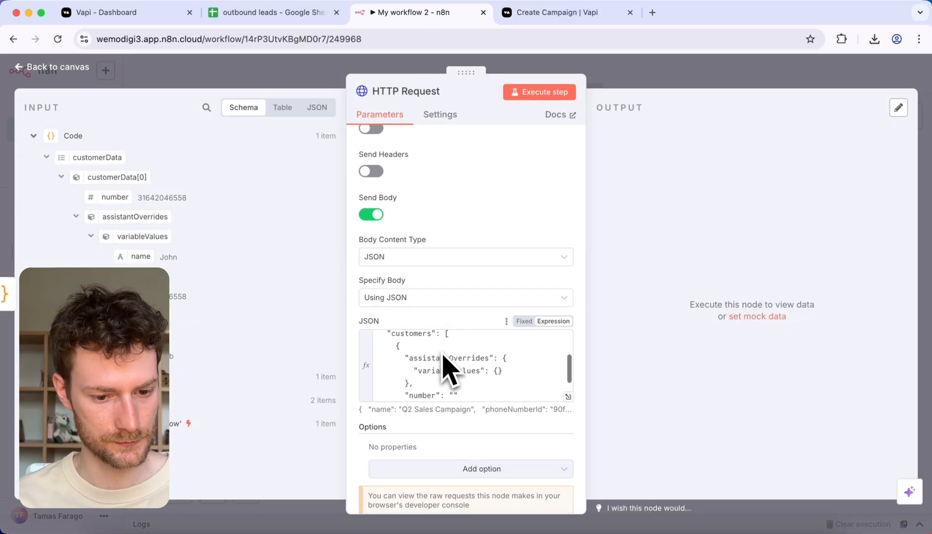
pyautogui.scroll(1, 444, 357)
pyautogui.click(568, 397)
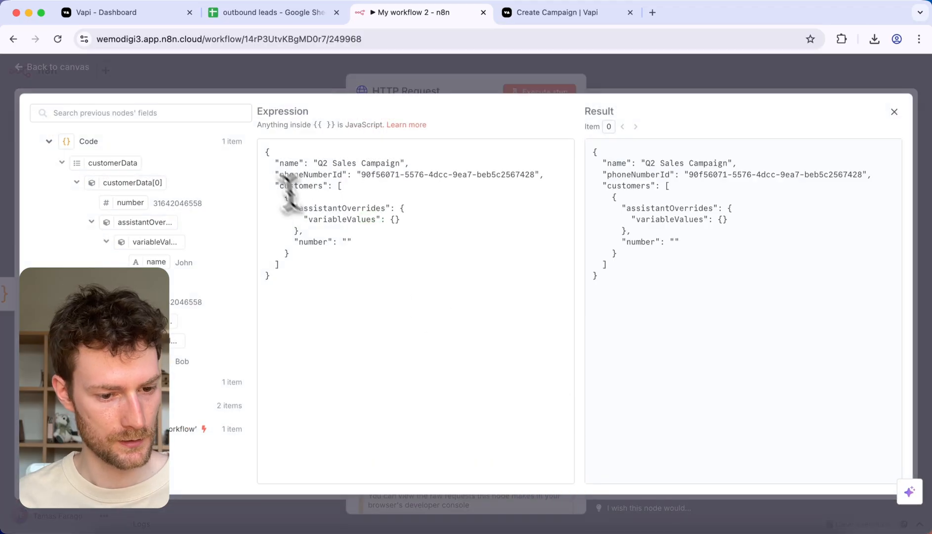
pyautogui.moveTo(340, 186); pyautogui.dragTo(293, 265)
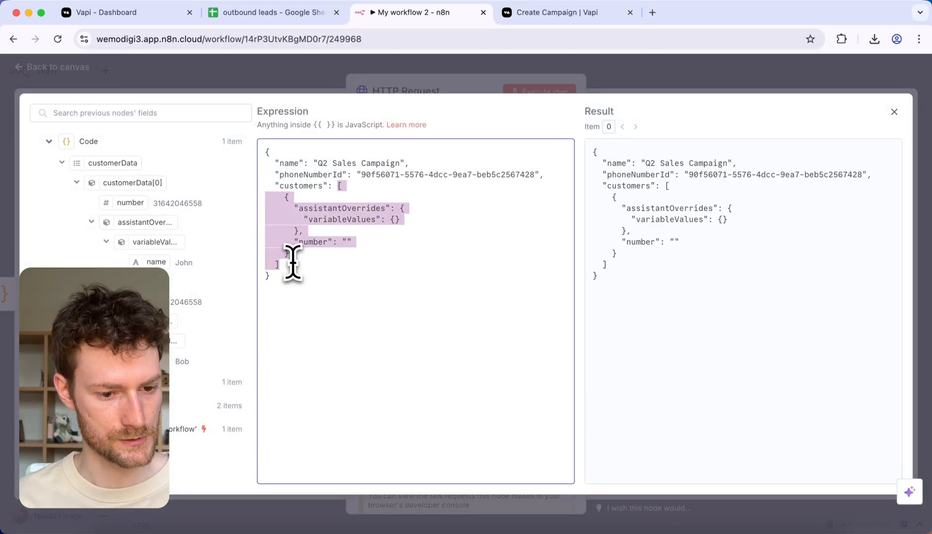
pyautogui.press('BackSpace')
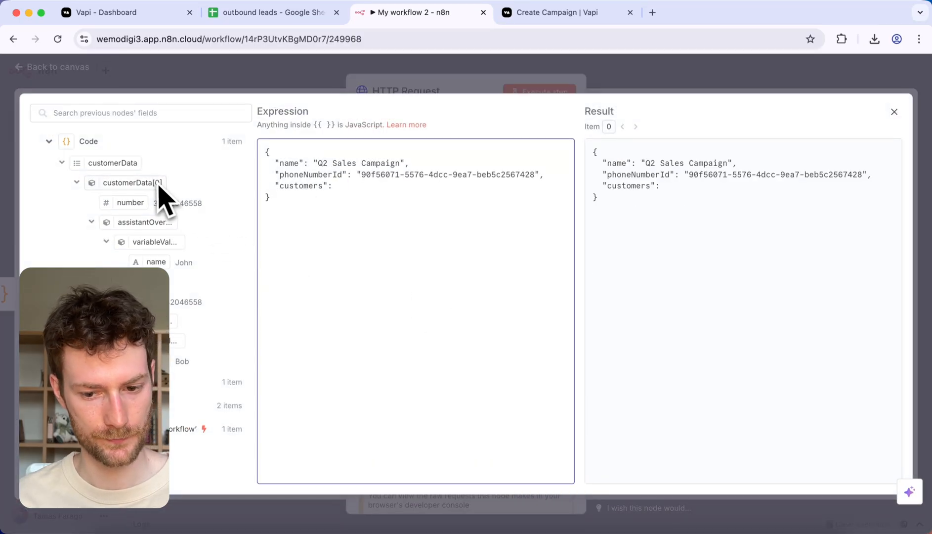
# Step: Map the Code node's customerData field as the value of "customers" and check the resolved expression
pyautogui.moveTo(105, 163); pyautogui.dragTo(357, 187)
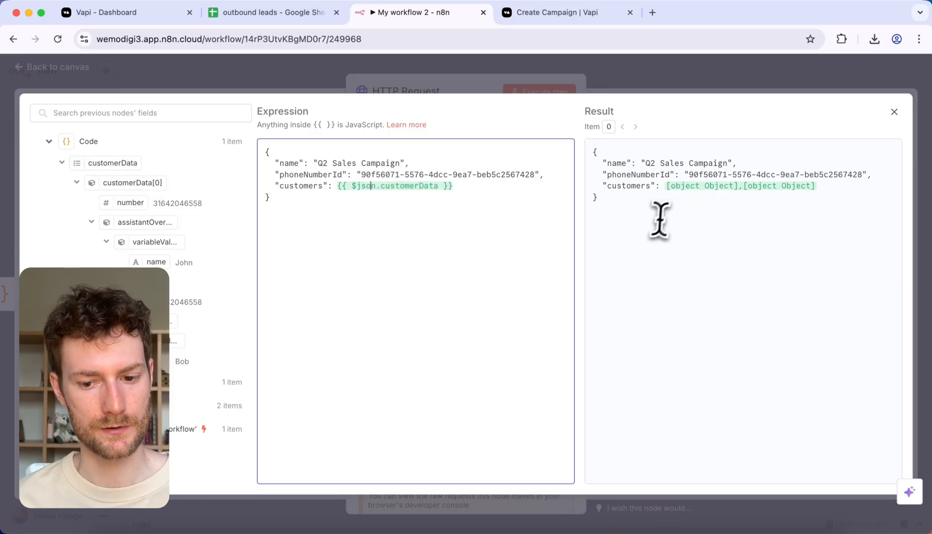
pyautogui.moveTo(665, 190); pyautogui.dragTo(868, 193)
pyautogui.click(804, 192)
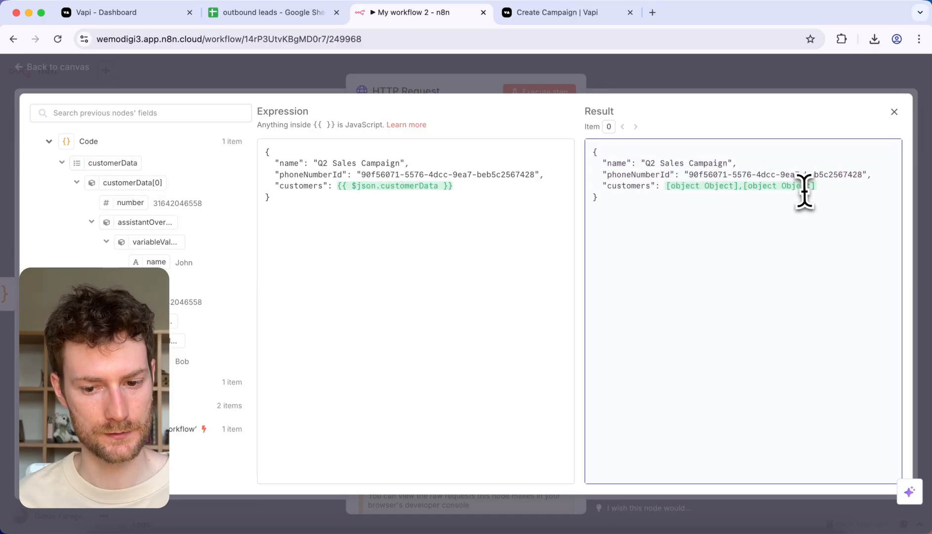
# Step: Wrap $json.customerData in JSON.stringify() in the request body and execute the HTTP Request node
pyautogui.click(351, 187)
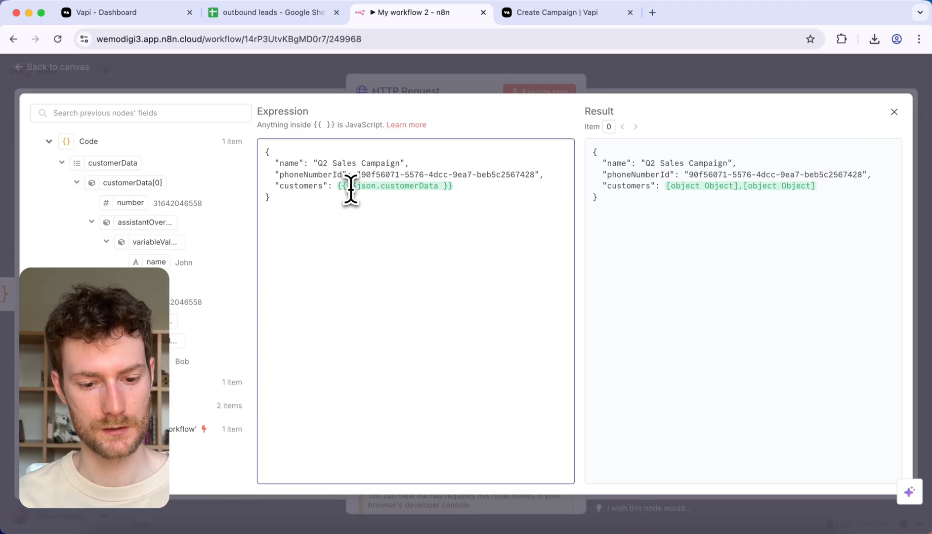
pyautogui.write('JSON.stringify')
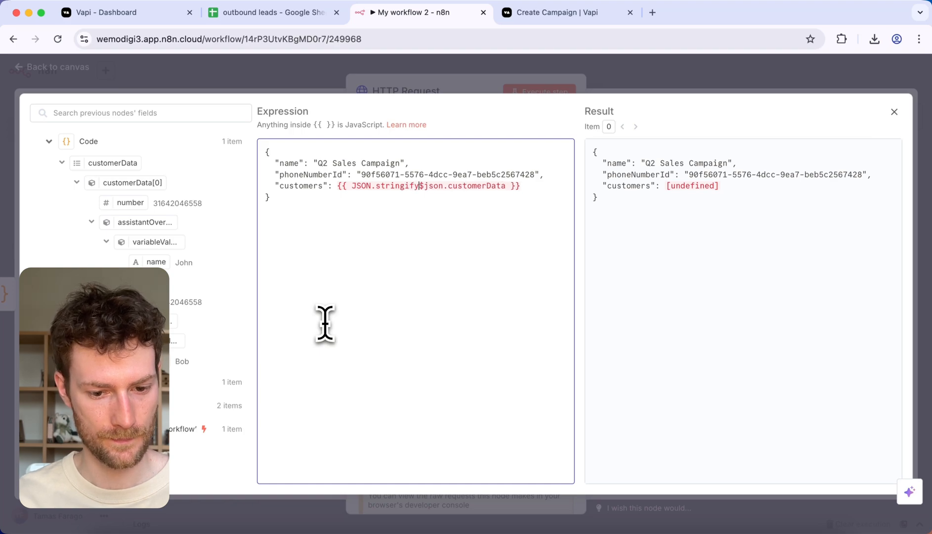
pyautogui.write('(')
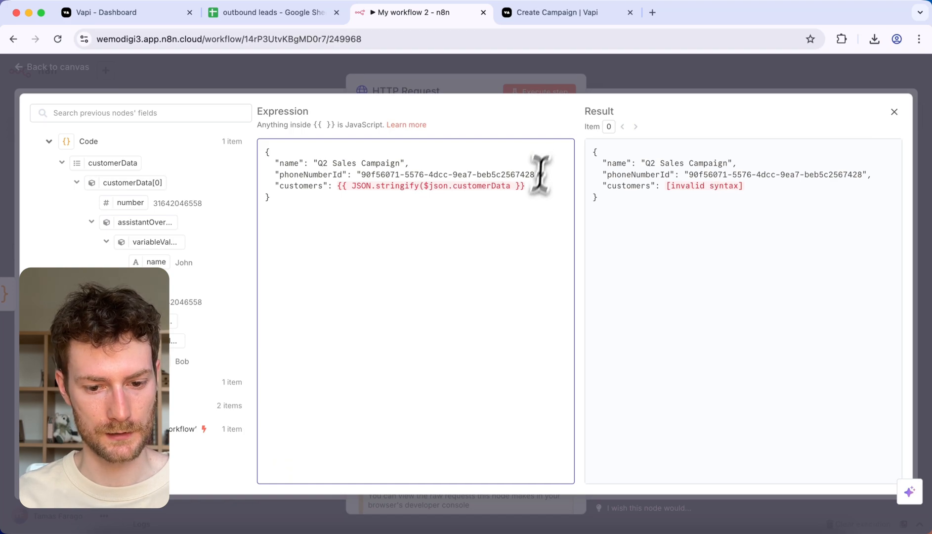
pyautogui.keyDown('shift'); pyautogui.click(511, 189); pyautogui.keyUp('shift')
pyautogui.click(511, 189)
pyautogui.write(')')
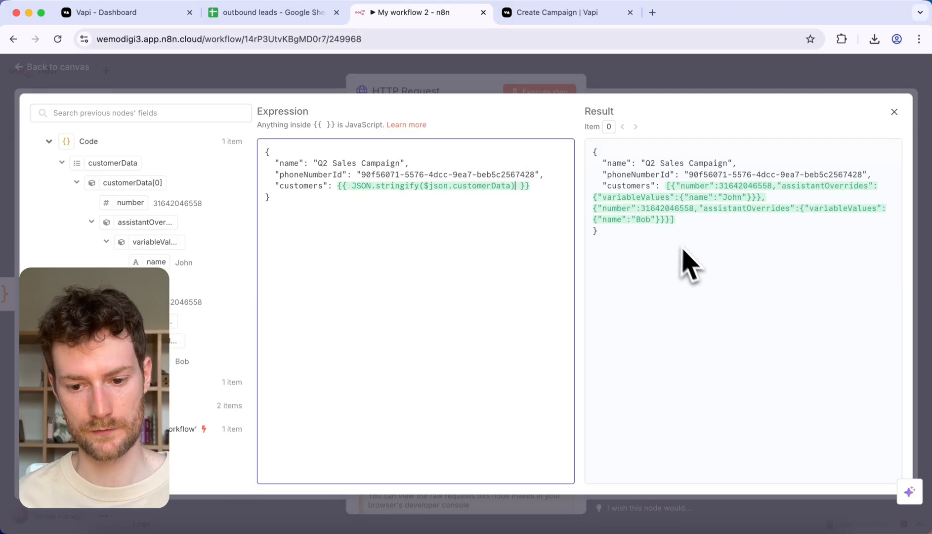
pyautogui.click(378, 65)
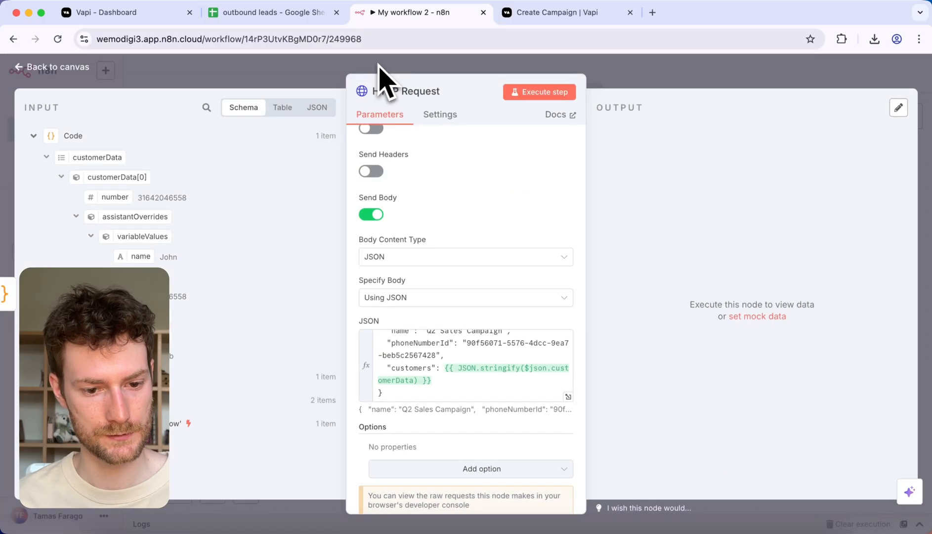
pyautogui.click(532, 95)
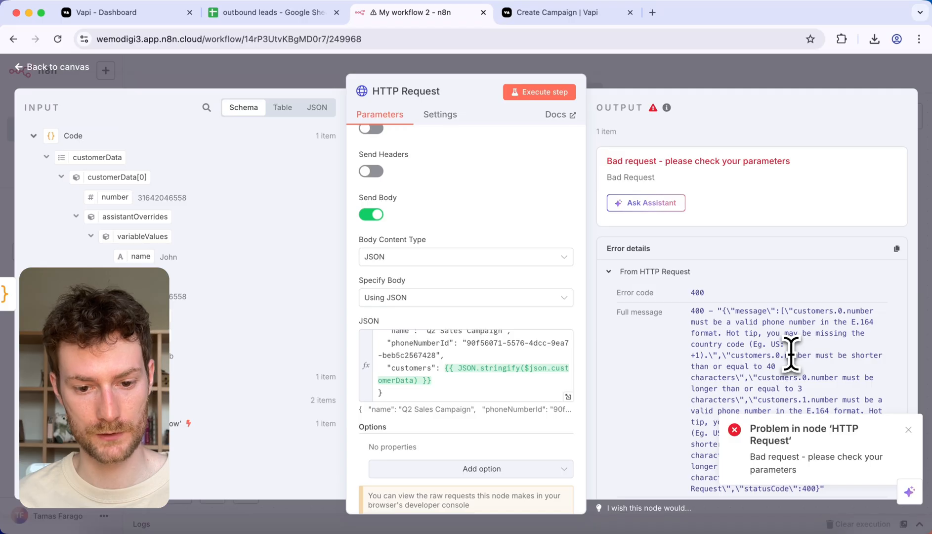
# Step: Change the "number" value in the Code node to the template literal `+${lead.number}` and execute the node
pyautogui.click(327, 78)
pyautogui.doubleClick(582, 282)
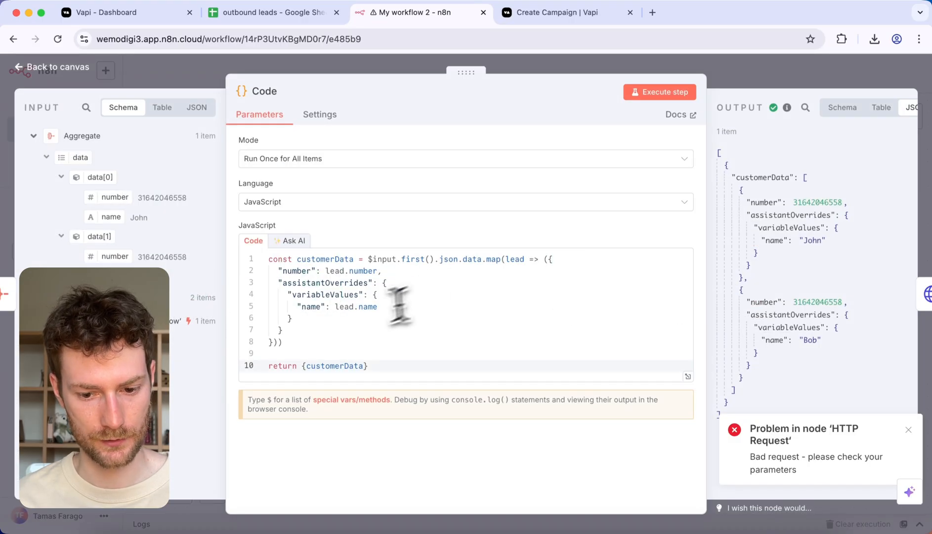
pyautogui.click(364, 316)
pyautogui.press('super+z')
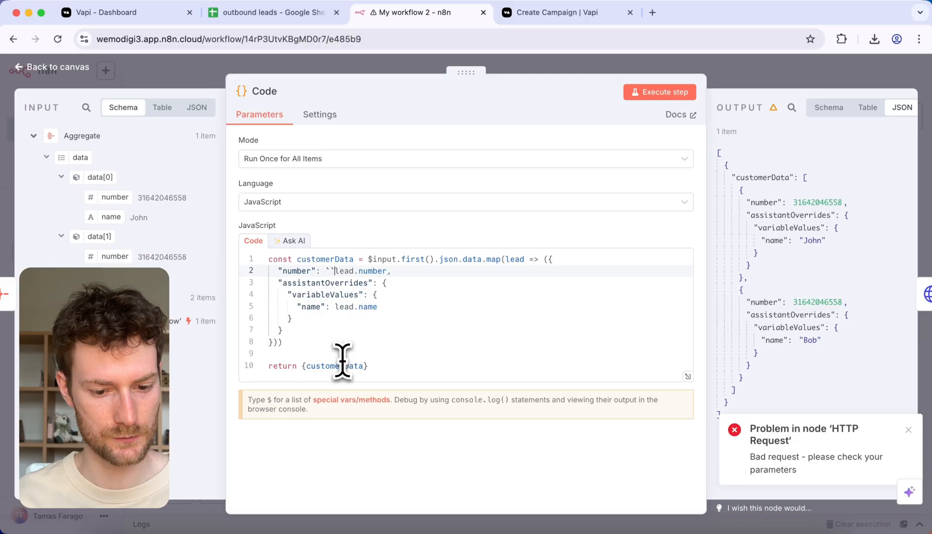
pyautogui.moveTo(387, 271); pyautogui.dragTo(338, 272)
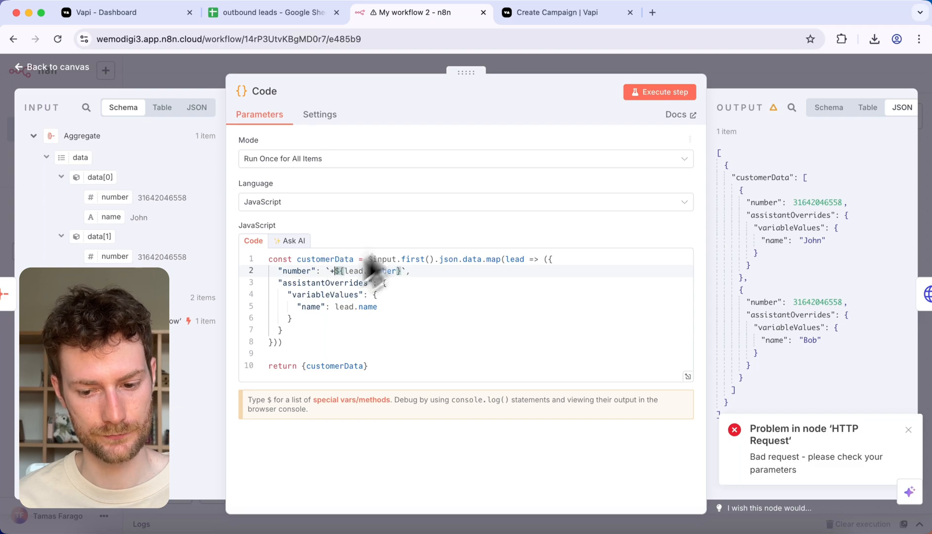
pyautogui.click(657, 93)
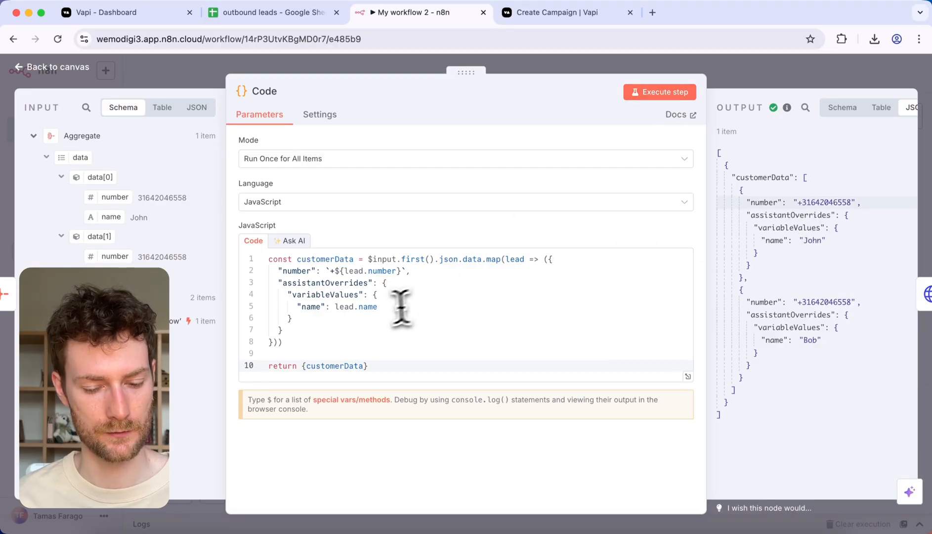
pyautogui.click(379, 310)
pyautogui.click(365, 353)
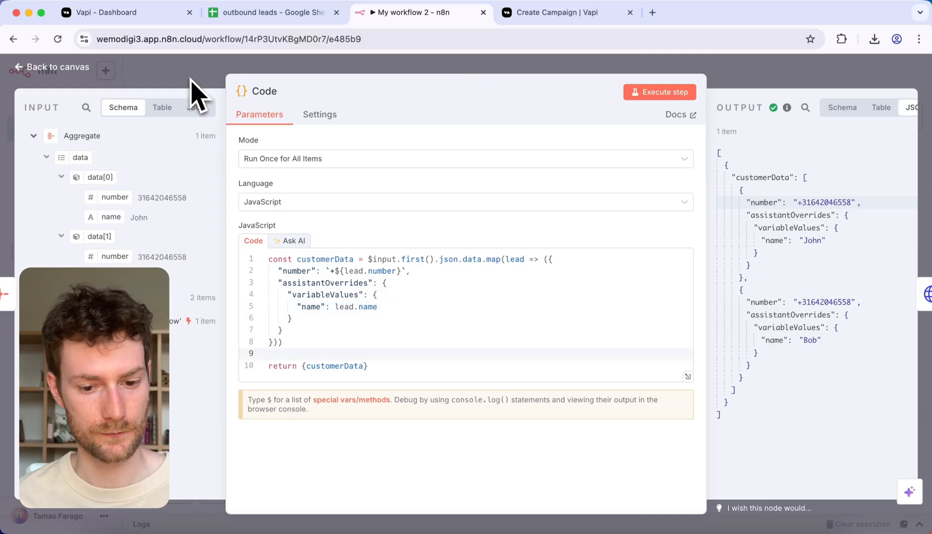
# Step: Execute the whole workflow and examine the HTTP Request node's error details
pyautogui.click(191, 80)
pyautogui.click(519, 489)
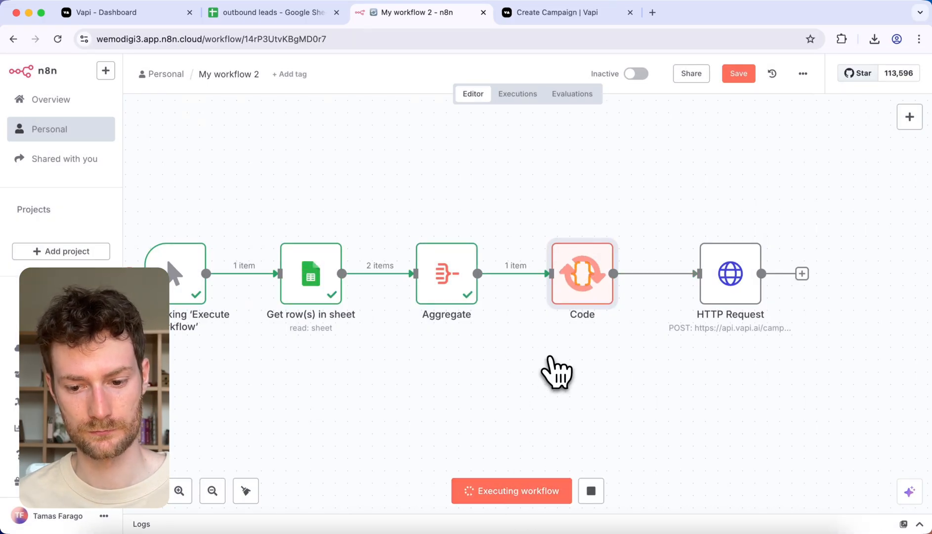
pyautogui.doubleClick(737, 289)
pyautogui.click(651, 271)
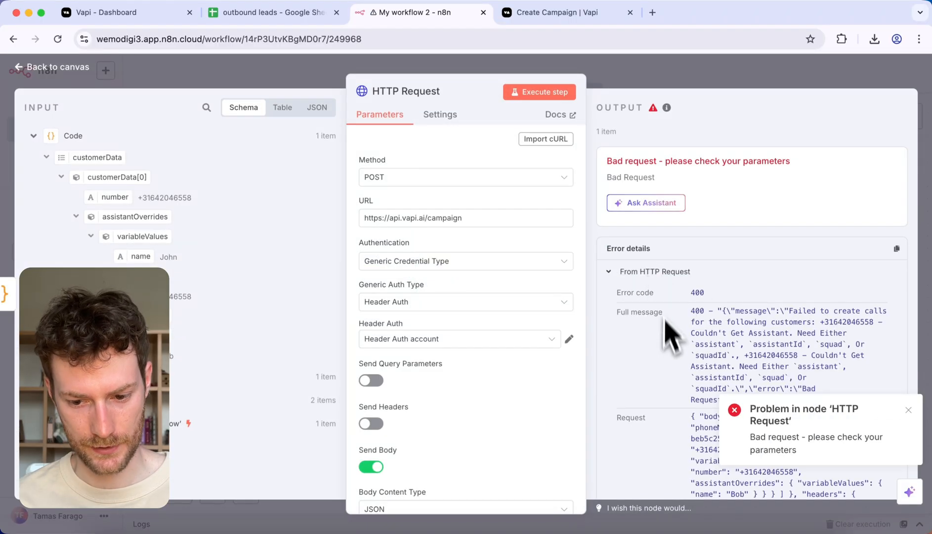
pyautogui.scroll(-1, 670, 356)
pyautogui.scroll(-1, 674, 364)
pyautogui.scroll(-5, 516, 381)
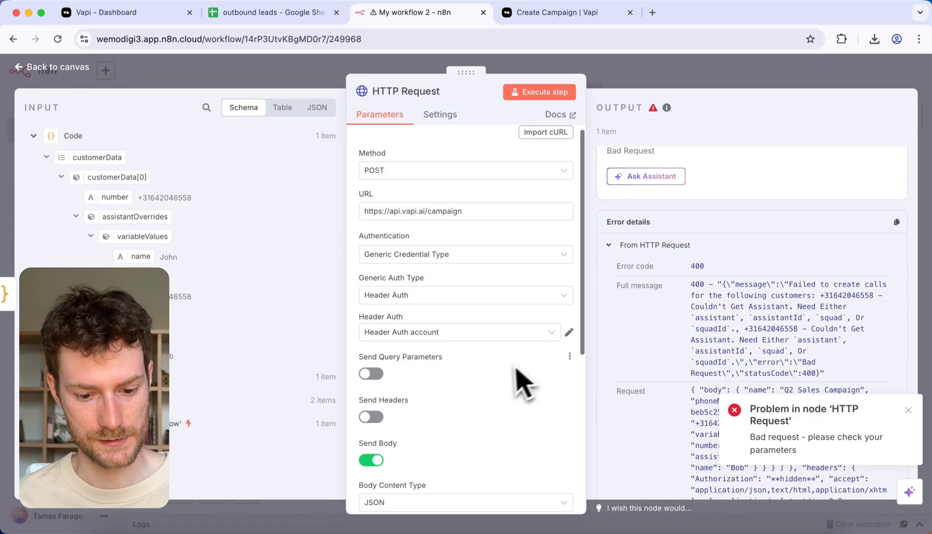
# Step: Add the optional assistantId property to the Create Campaign request in the Vapi docs and copy its generated JSON line
pyautogui.click(568, 382)
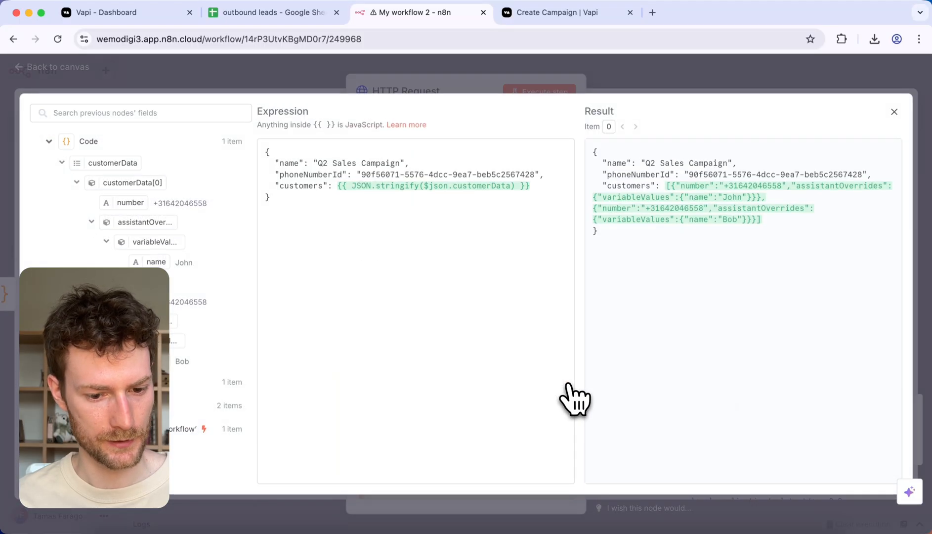
pyautogui.click(547, 19)
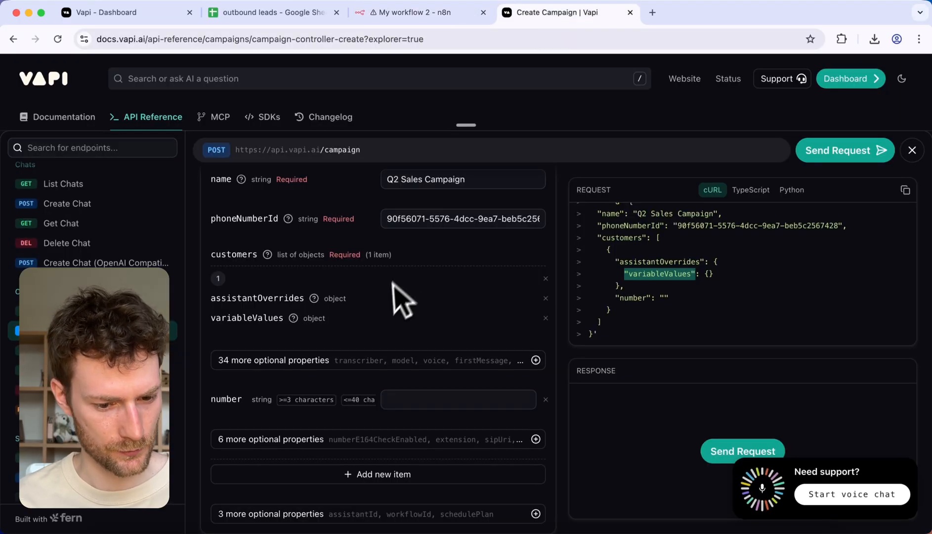
pyautogui.scroll(2, 332, 312)
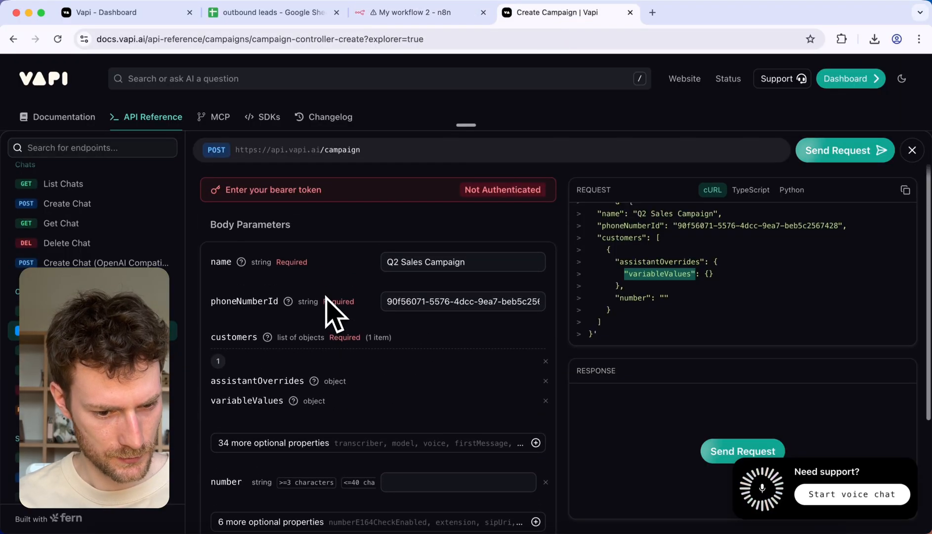
pyautogui.scroll(-3, 332, 312)
pyautogui.scroll(-2, 325, 346)
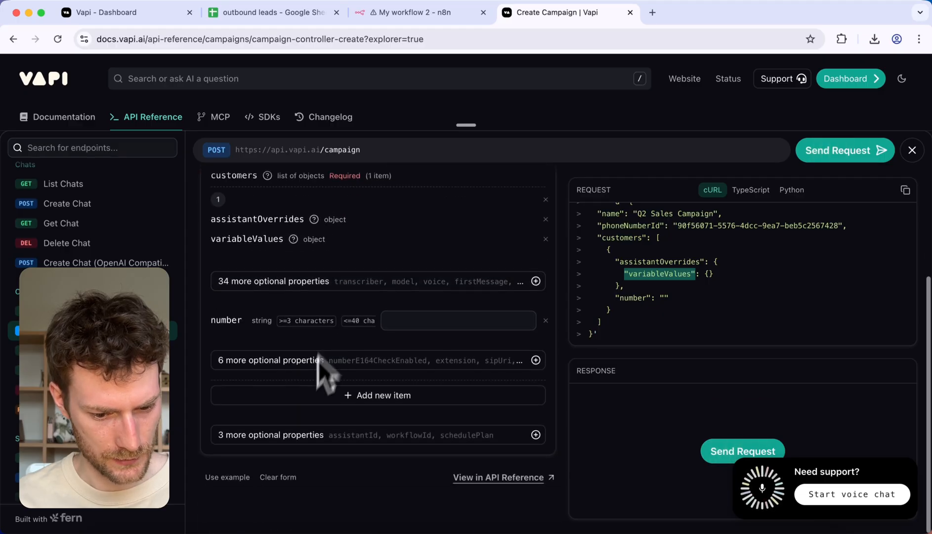
pyautogui.click(296, 435)
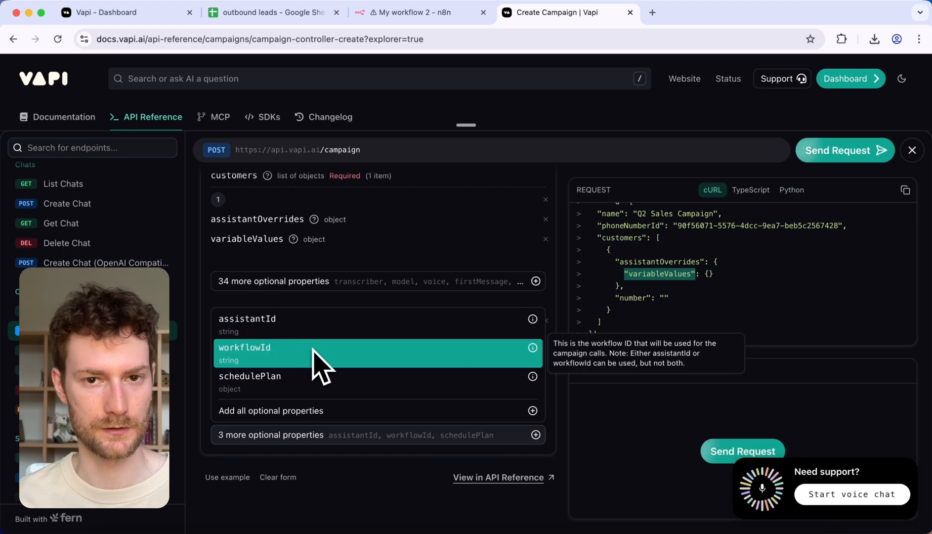
pyautogui.click(285, 326)
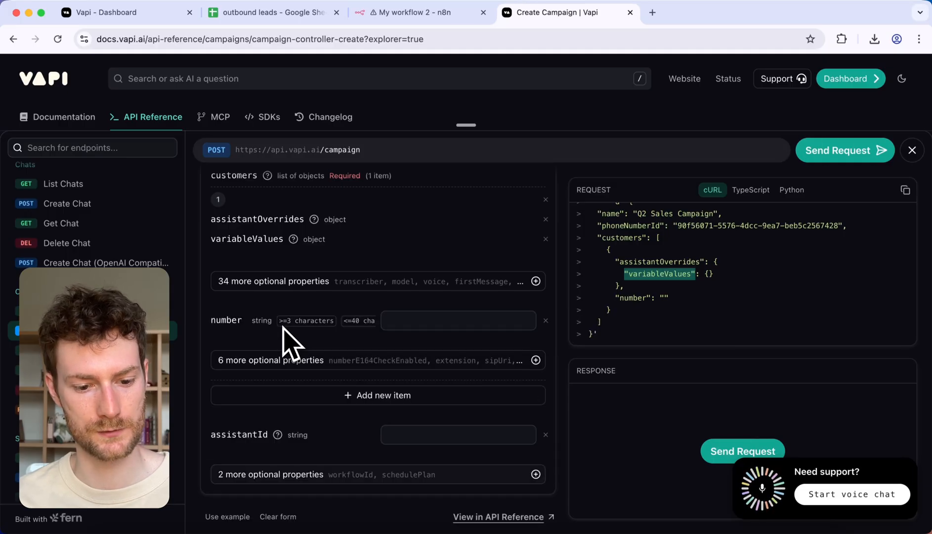
pyautogui.moveTo(679, 332); pyautogui.dragTo(603, 331)
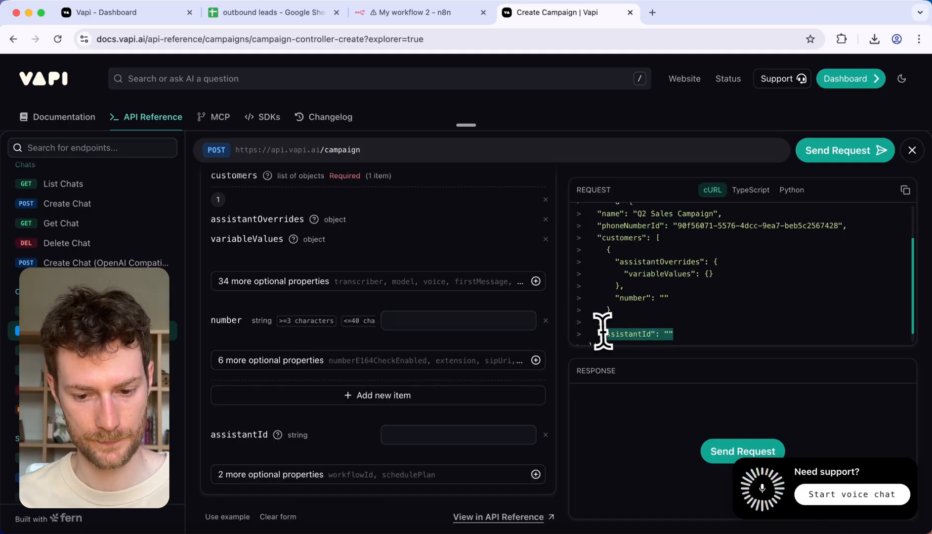
# Step: Paste the "assistantId": "" line below "name" in the n8n HTTP Request JSON body
pyautogui.click(413, 13)
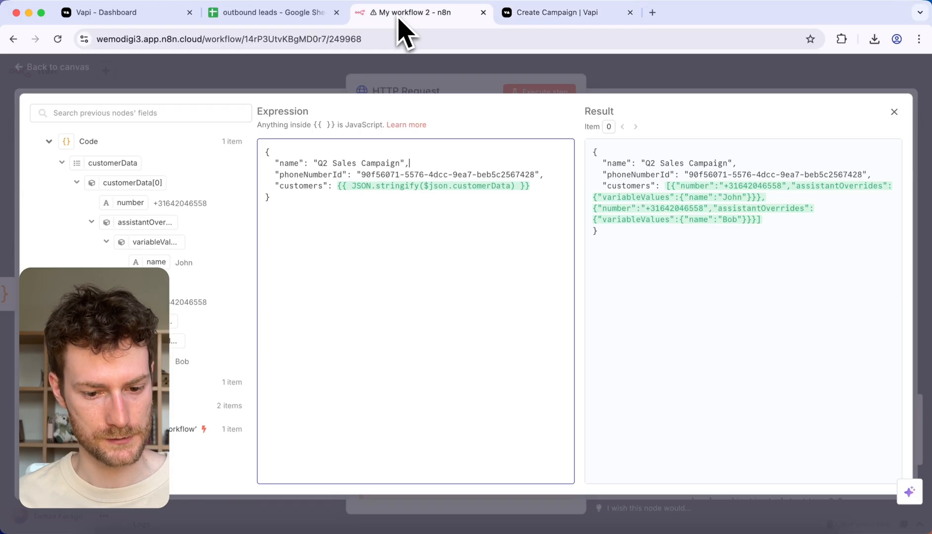
pyautogui.click(430, 163)
pyautogui.press('Return')
pyautogui.write('"assistantId": ""')
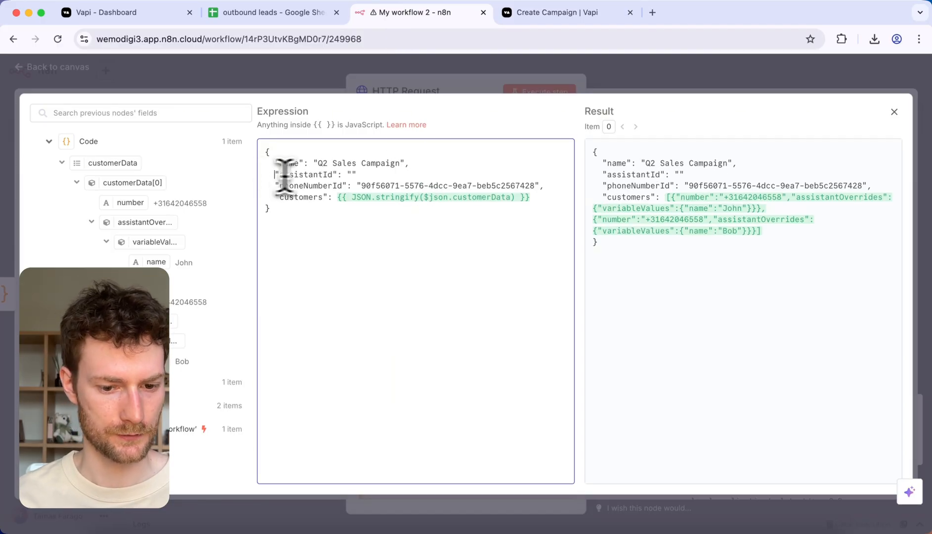
# Step: Copy the Morgan assistant's ID from the Vapi dashboard and paste it as the assistantId value in the n8n request body
pyautogui.click(139, 16)
pyautogui.click(59, 196)
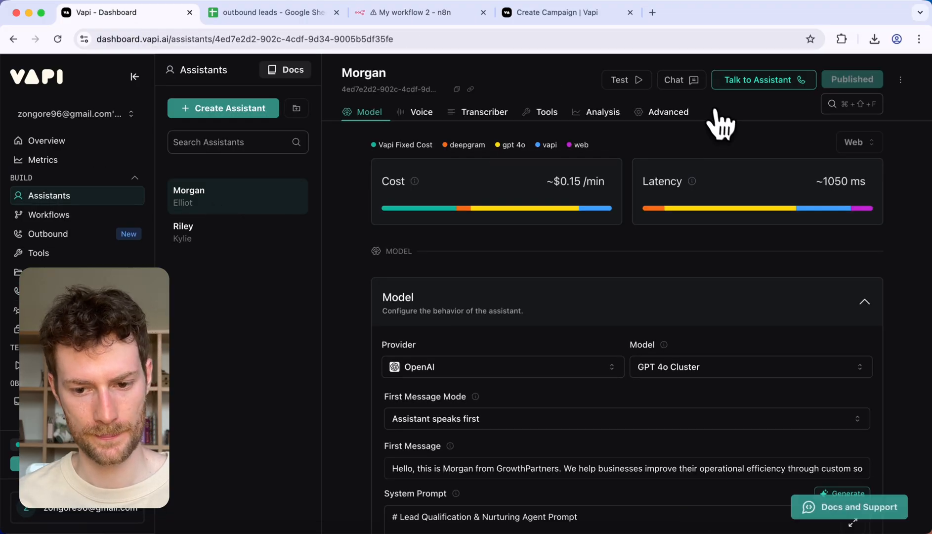
pyautogui.click(457, 88)
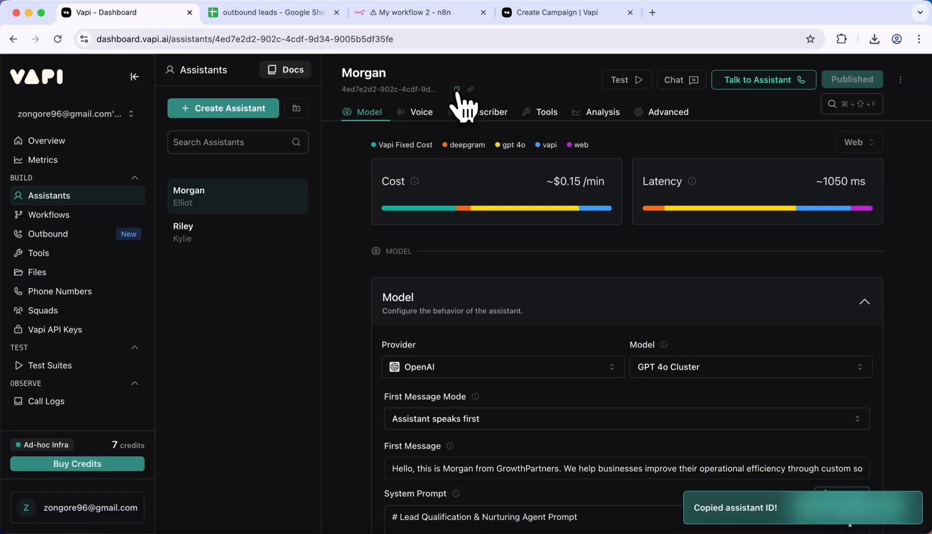
pyautogui.click(425, 13)
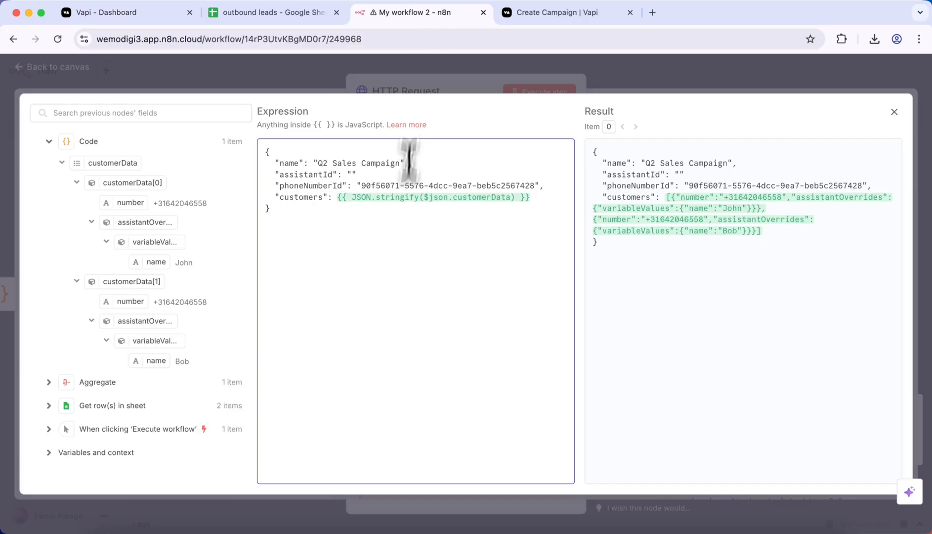
pyautogui.click(352, 175)
pyautogui.hotkey('ctrl', 'v')
# Step: Return to the workflow canvas and execute the entire workflow with the updated request body
pyautogui.click(336, 89)
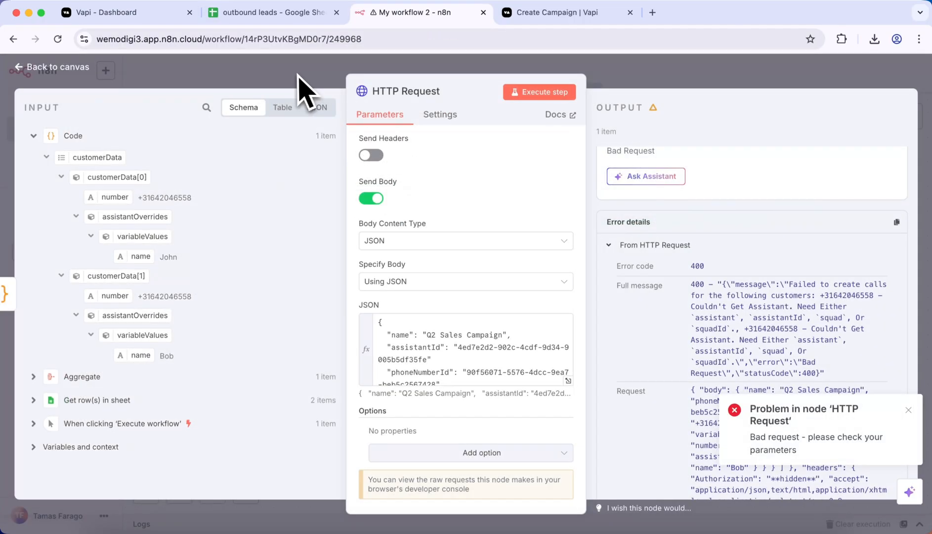
pyautogui.click(299, 93)
pyautogui.click(519, 492)
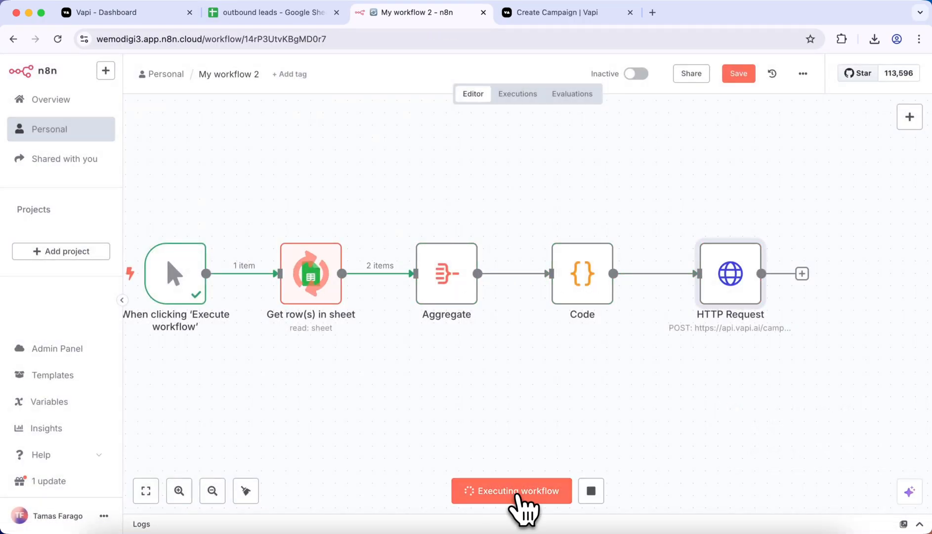